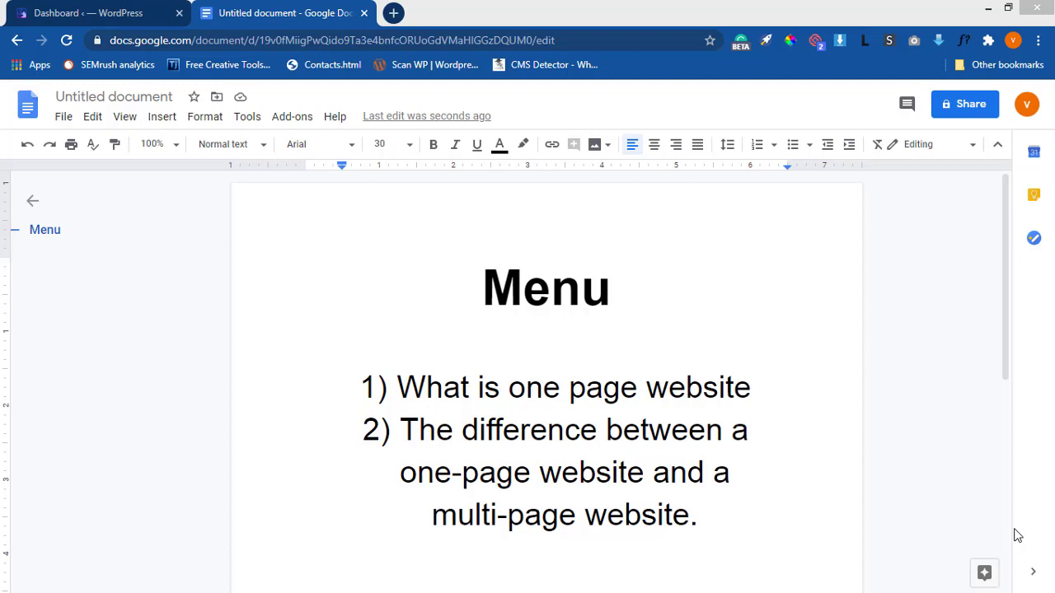
# Open the website realzikite.xyz in a new browser tab.
pyautogui.click(401, 15)
pyautogui.write('re')
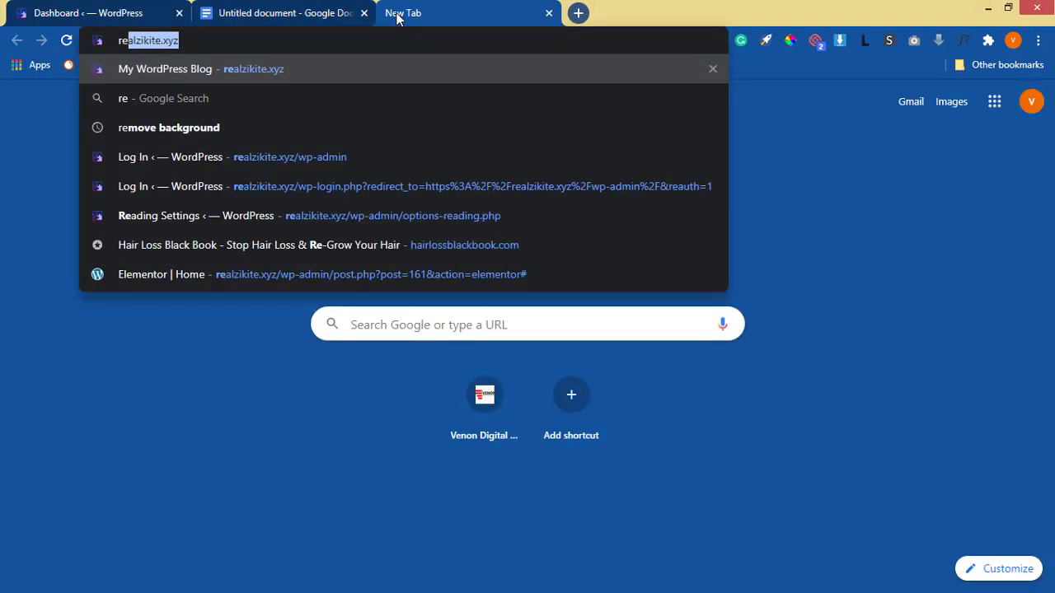
pyautogui.write('a')
pyautogui.press('Return')
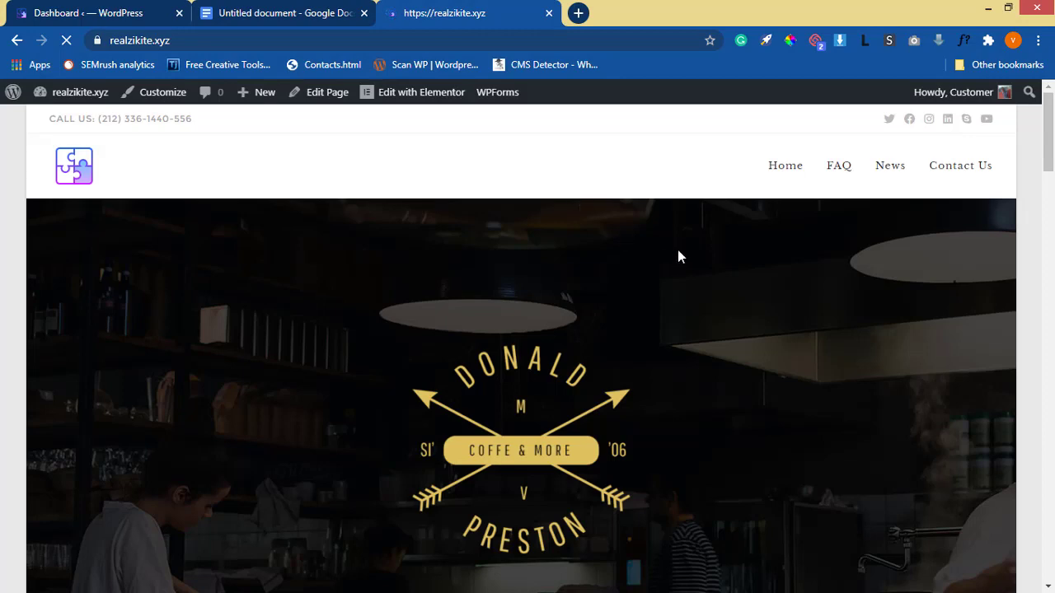
# Look through the full length of the website's home page and check the outline in the Google Docs document.
pyautogui.scroll(-15, 666, 301)
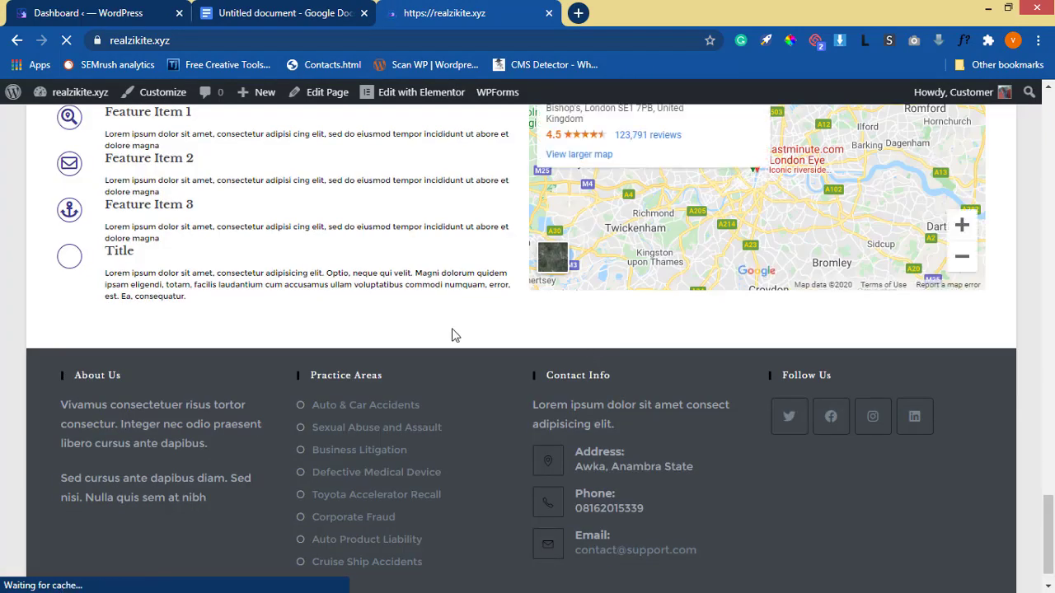
pyautogui.scroll(-10, 561, 351)
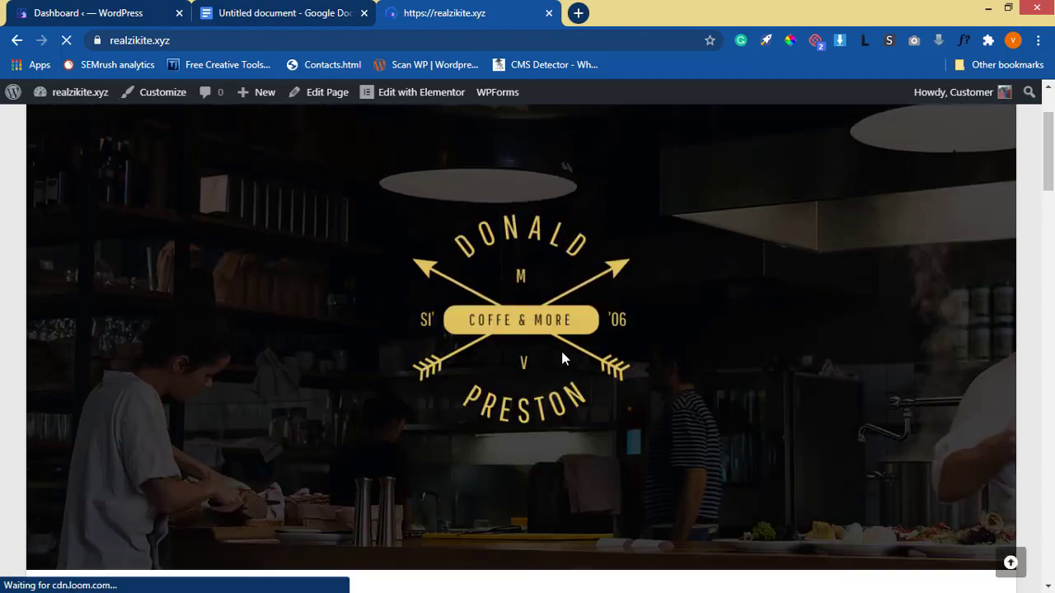
pyautogui.scroll(-8, 549, 380)
pyautogui.scroll(20, 549, 380)
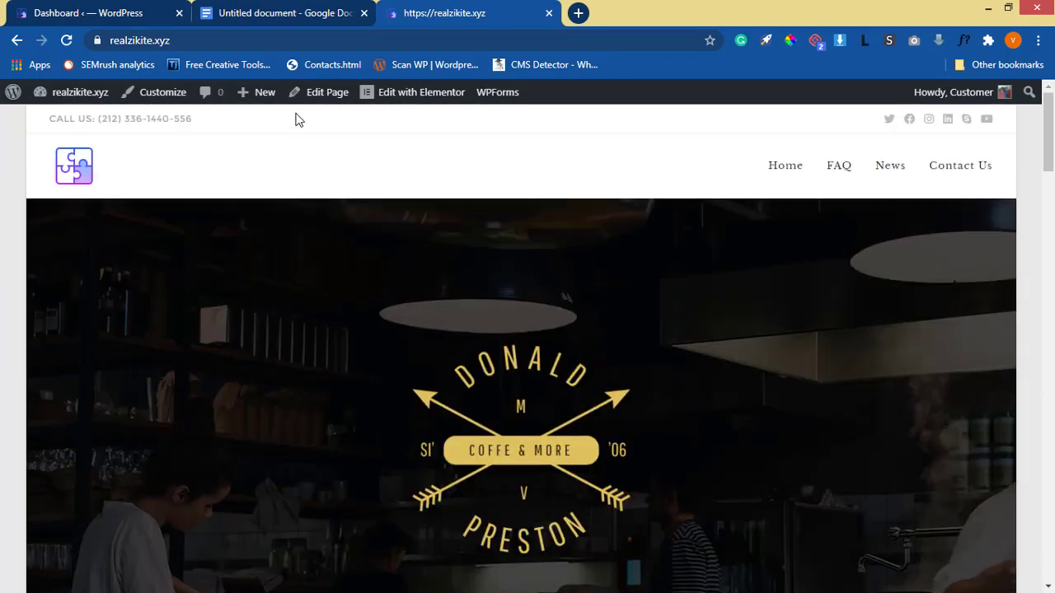
pyautogui.click(278, 17)
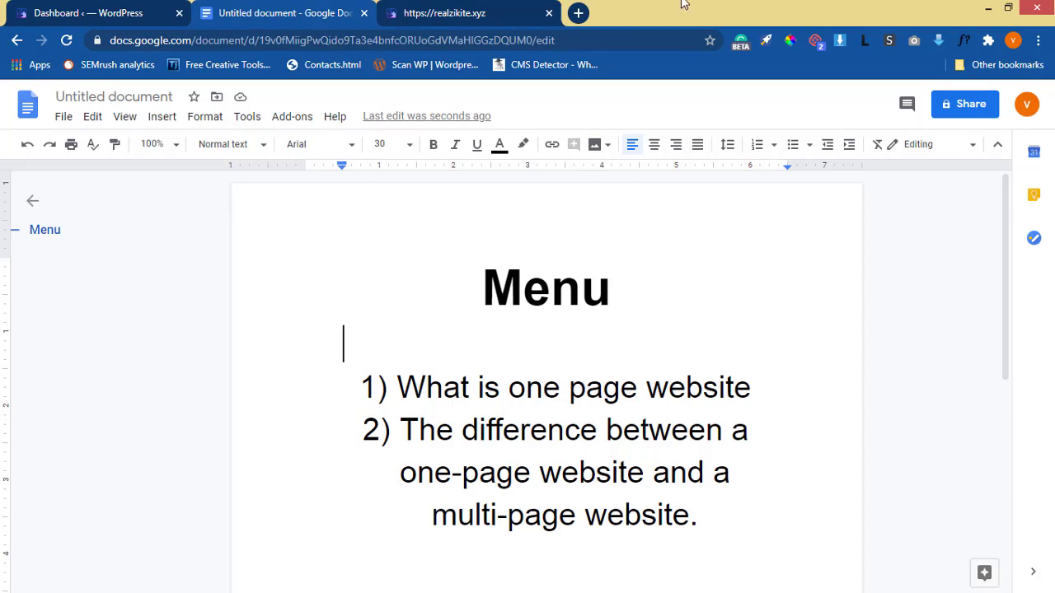
pyautogui.click(473, 22)
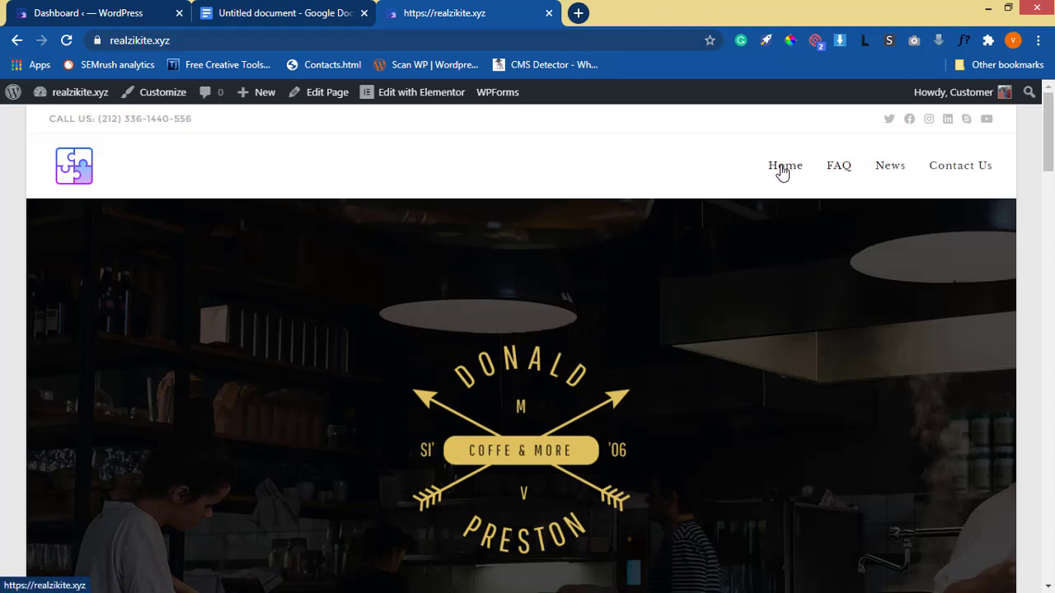
# Open the site's FAQ page from its navigation and look through it down to the footer.
pyautogui.click(839, 167)
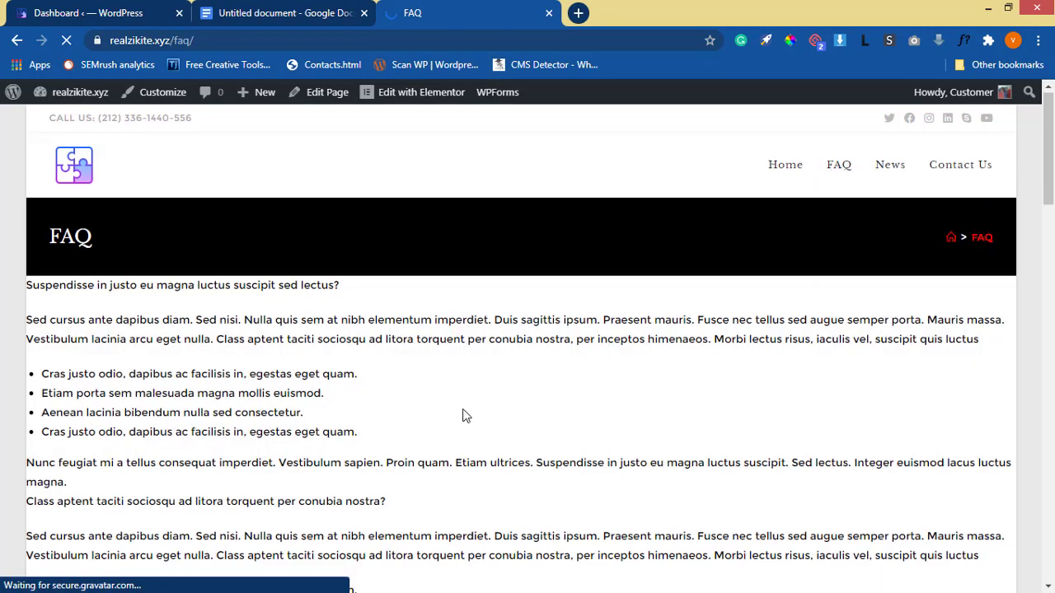
pyautogui.scroll(-5, 207, 495)
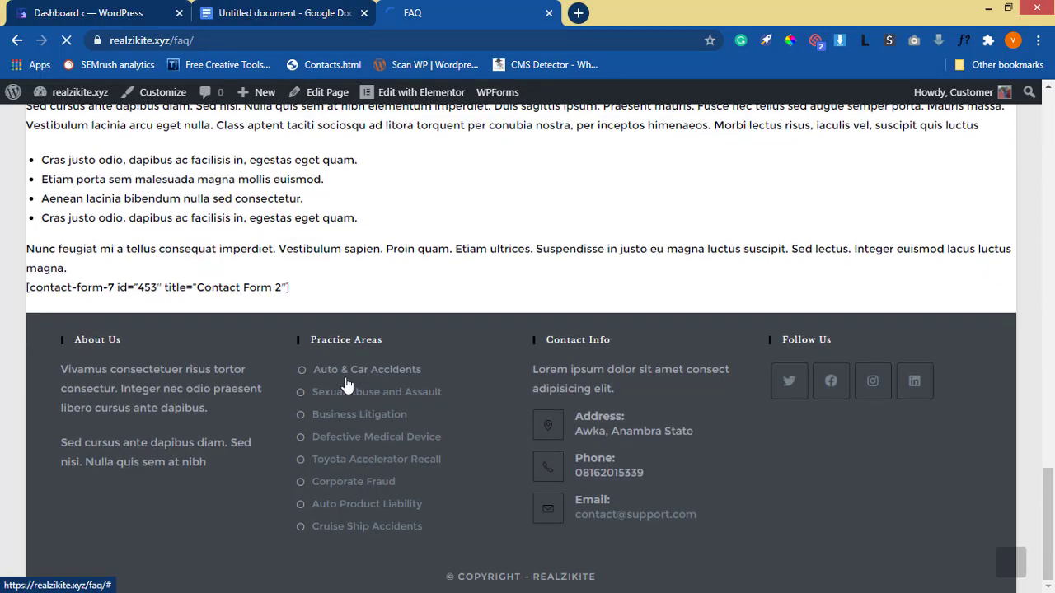
pyautogui.scroll(5, 345, 396)
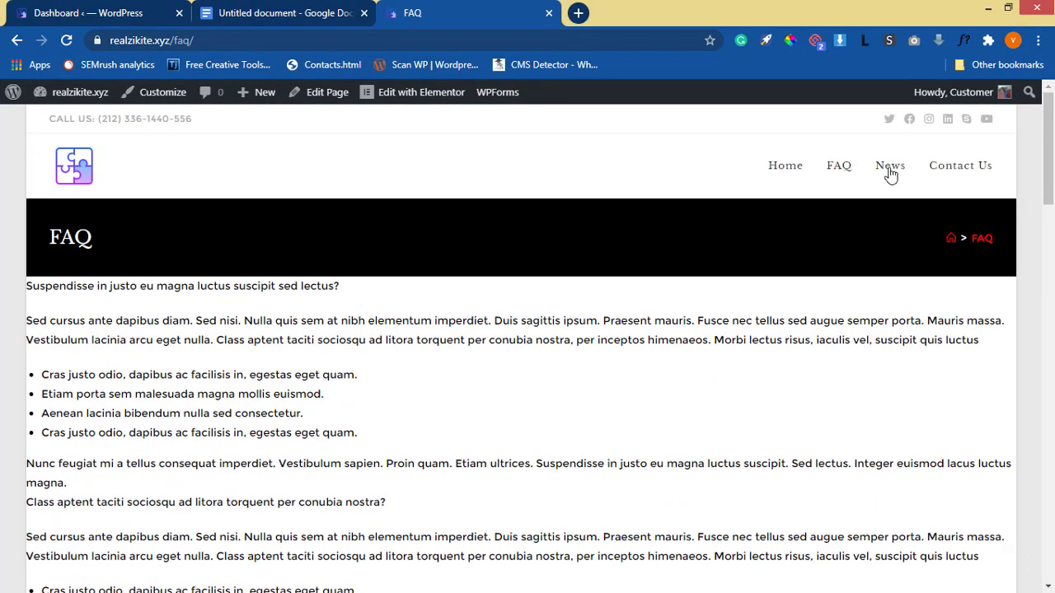
# Open the site's News page and look through the blog content down to the footer.
pyautogui.click(890, 167)
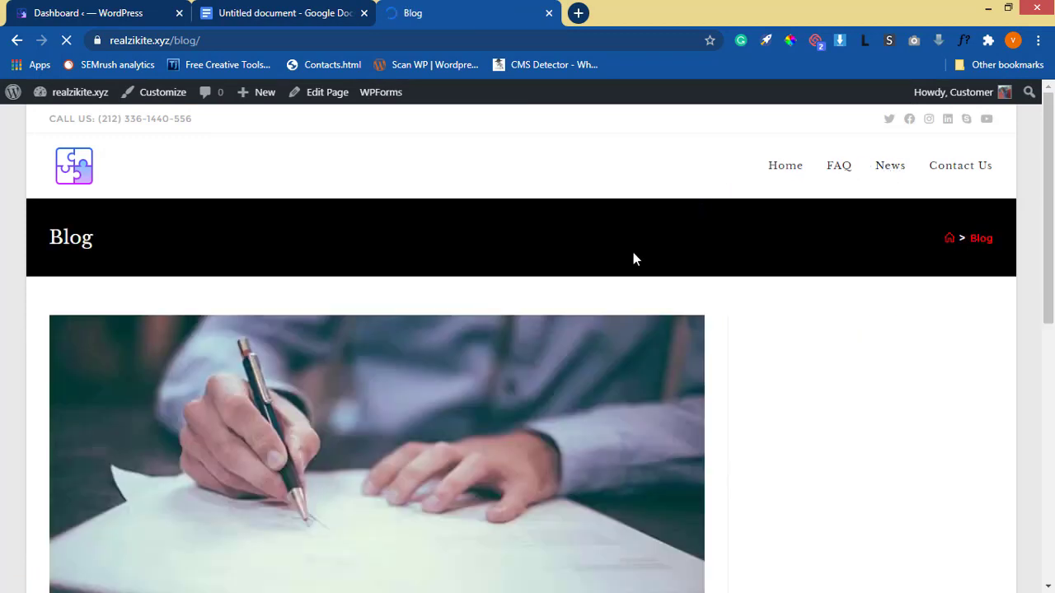
pyautogui.scroll(-6, 630, 356)
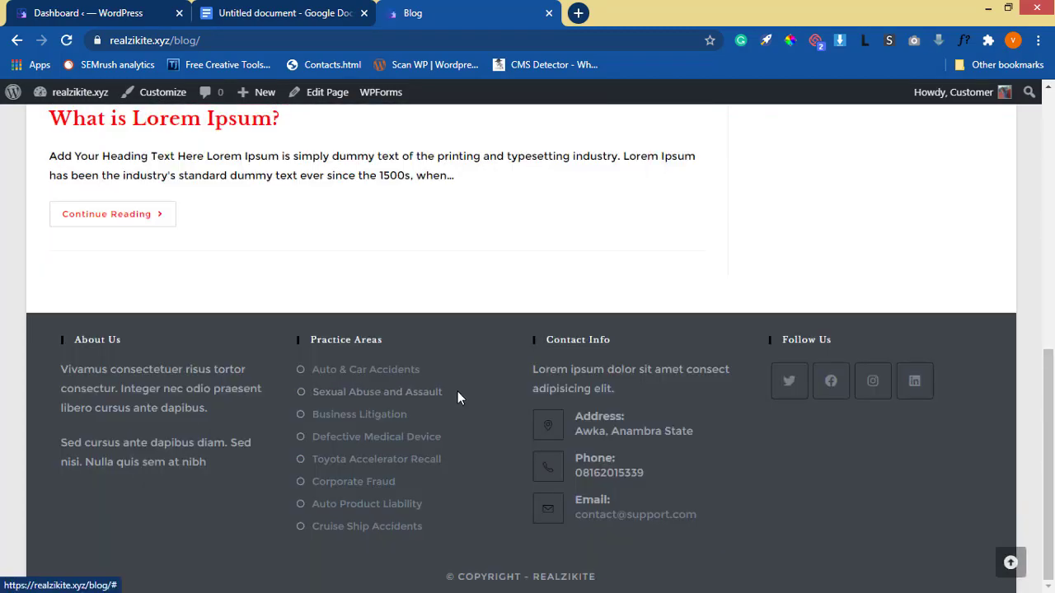
pyautogui.scroll(5, 459, 396)
pyautogui.scroll(-5, 450, 395)
pyautogui.scroll(7, 370, 370)
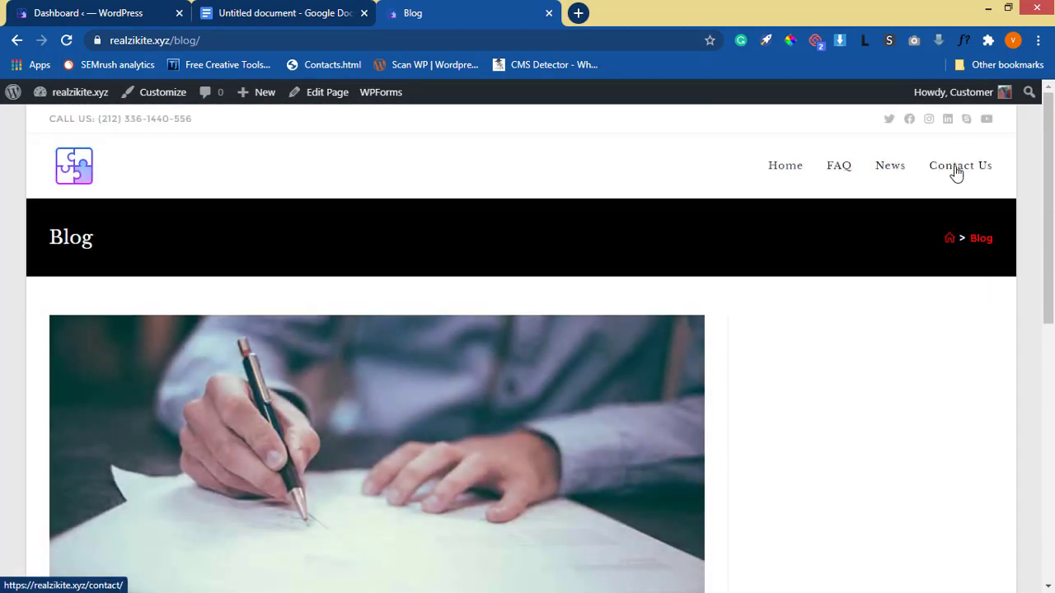
# Compare the one-page versus multi-page topics in the Google Docs outline with the website's navigation menu.
pyautogui.click(274, 15)
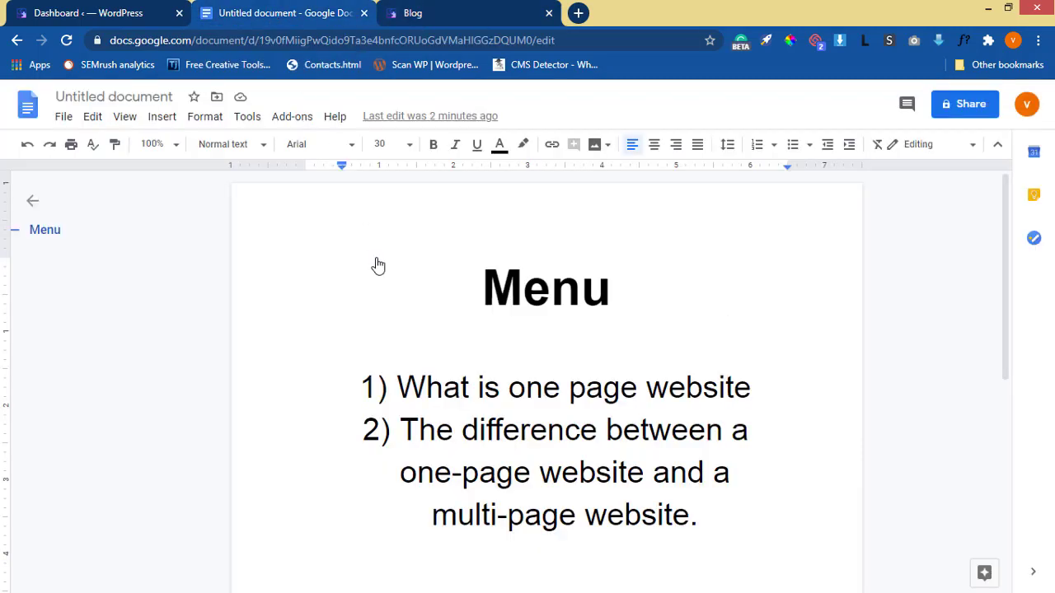
pyautogui.click(421, 355)
pyautogui.click(446, 12)
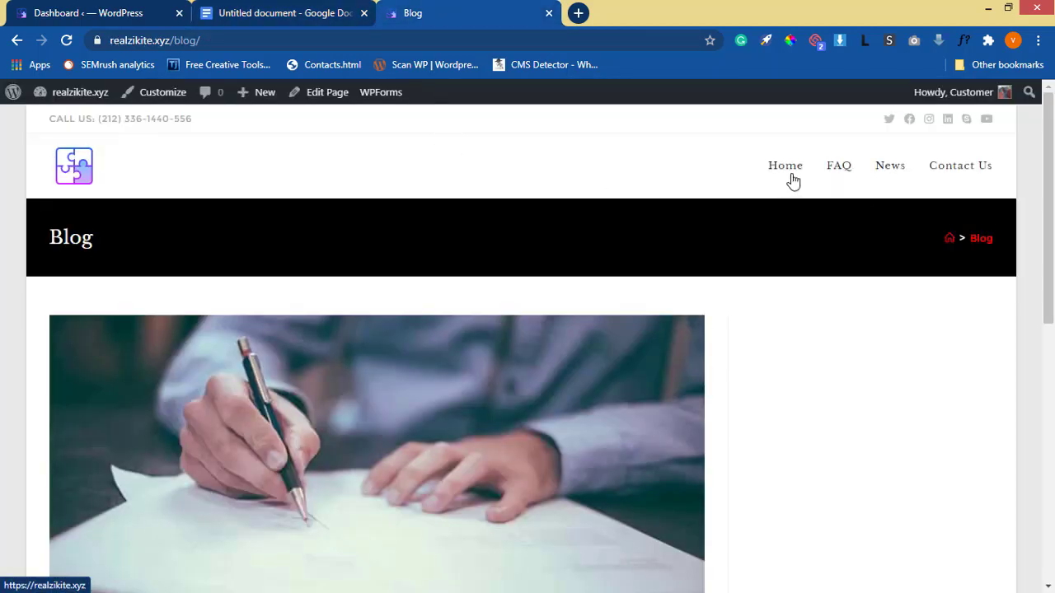
pyautogui.click(267, 14)
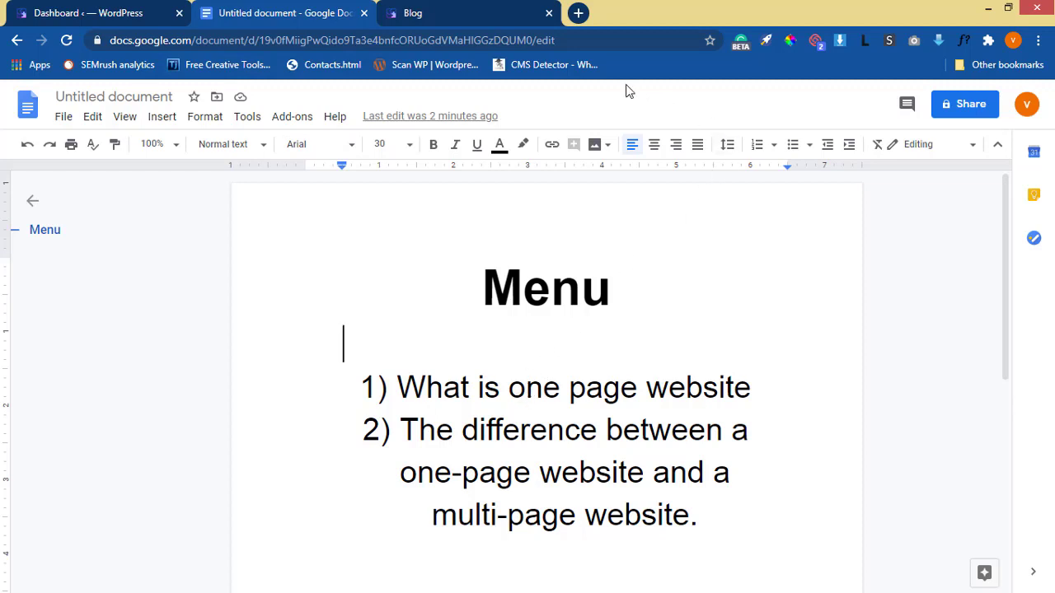
pyautogui.click(496, 18)
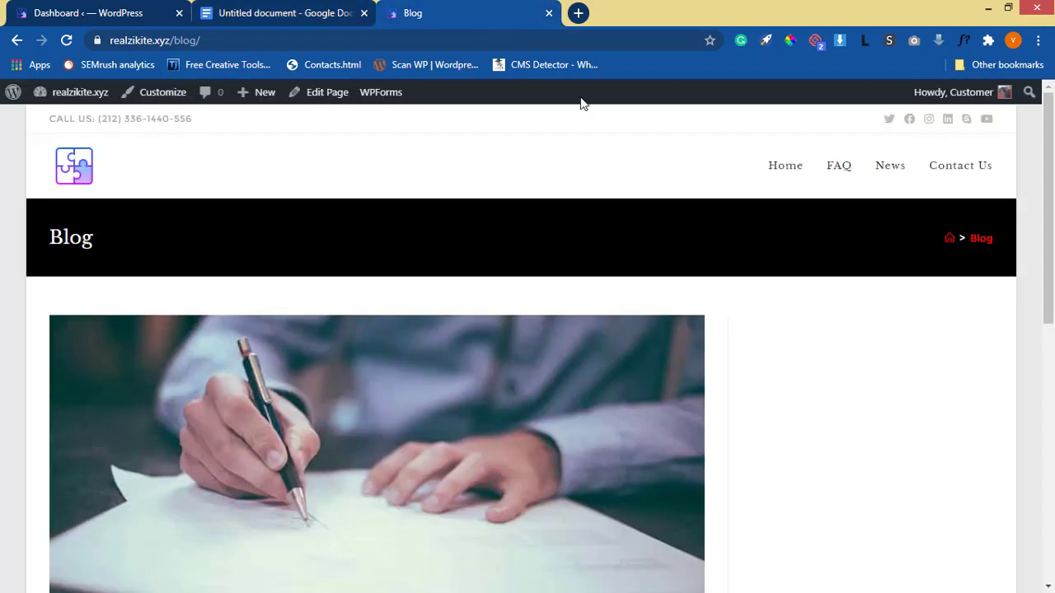
# Return to the site's Home page and examine its sections from the header down to Visit Us.
pyautogui.click(782, 174)
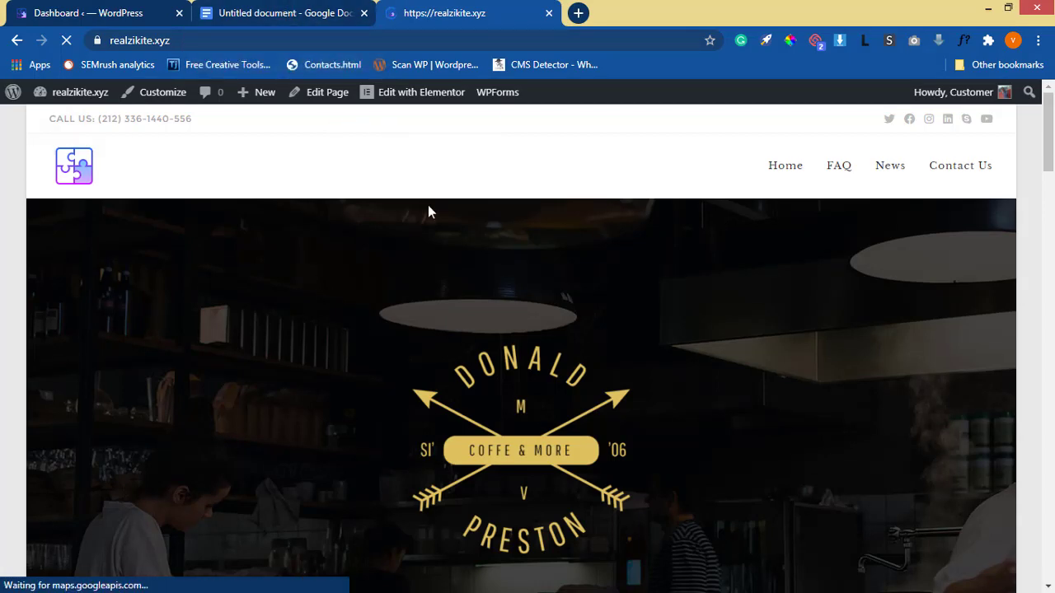
pyautogui.scroll(-10, 440, 233)
pyautogui.scroll(-10, 437, 246)
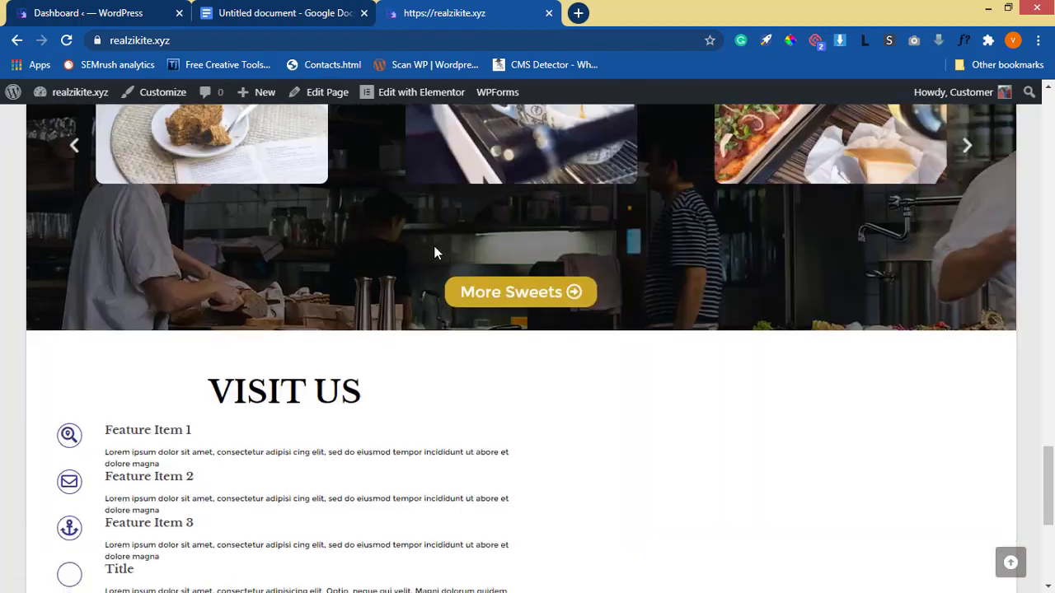
pyautogui.scroll(8, 434, 252)
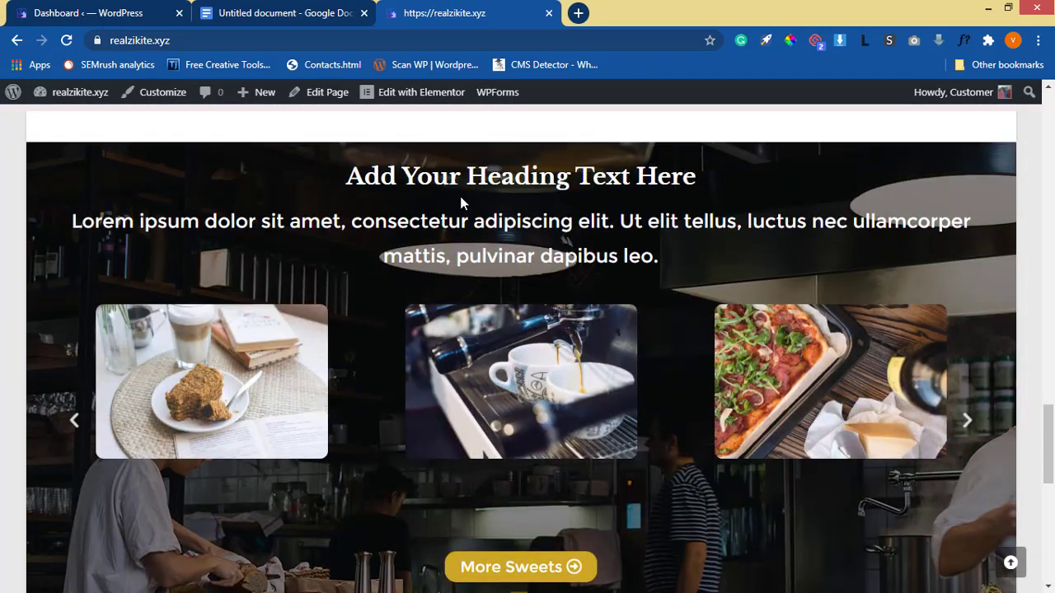
pyautogui.scroll(5, 459, 198)
pyautogui.scroll(10, 459, 199)
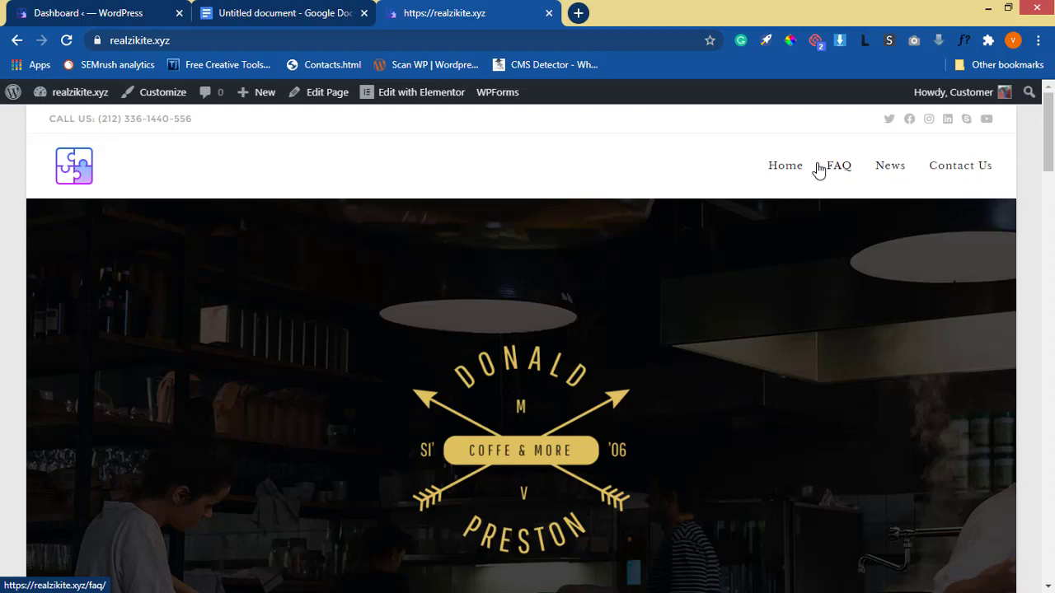
# Switch to the Google Docs document and briefly highlight the Menu heading.
pyautogui.click(303, 20)
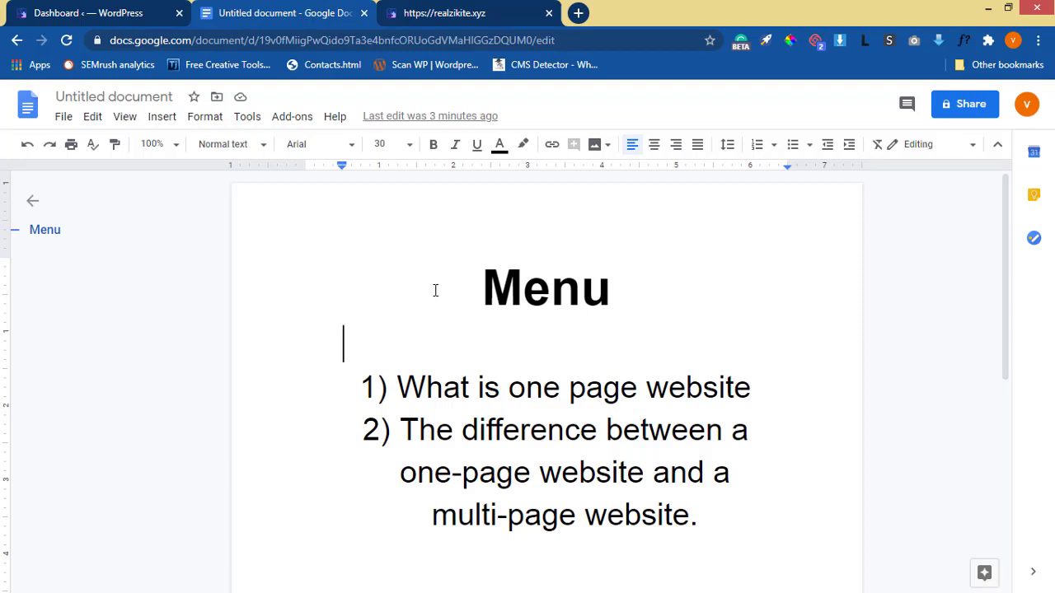
pyautogui.moveTo(483, 287); pyautogui.dragTo(594, 290)
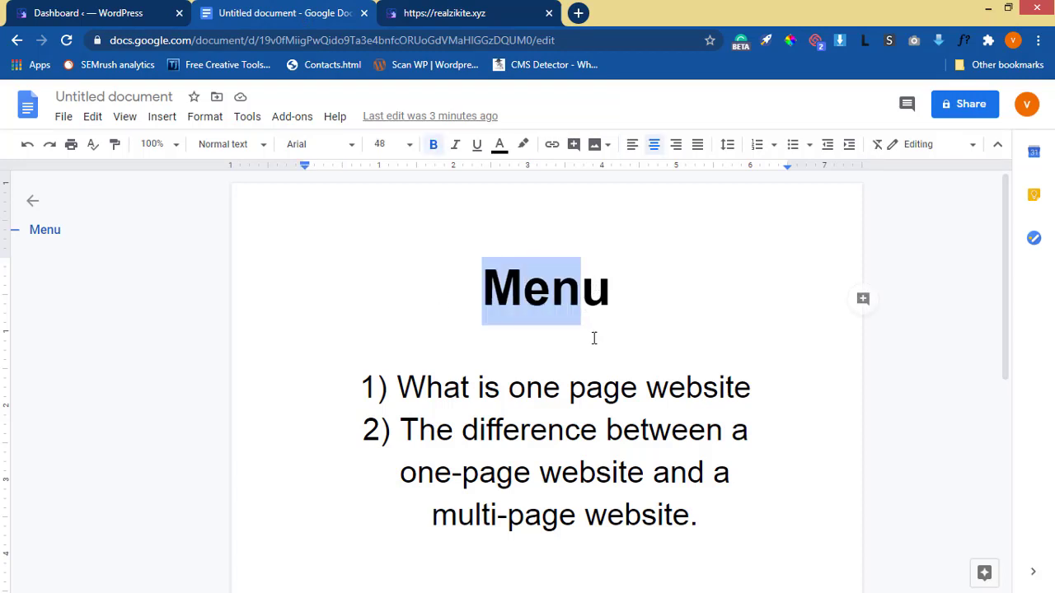
pyautogui.click(614, 297)
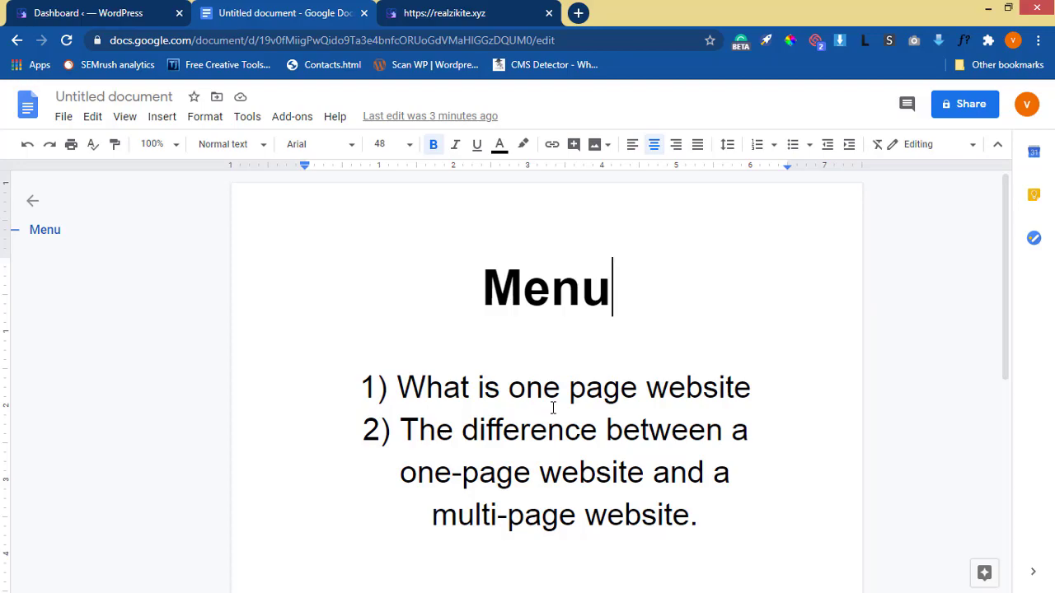
# Switch back to the website and review the home page sections that the navigation could point to.
pyautogui.click(433, 13)
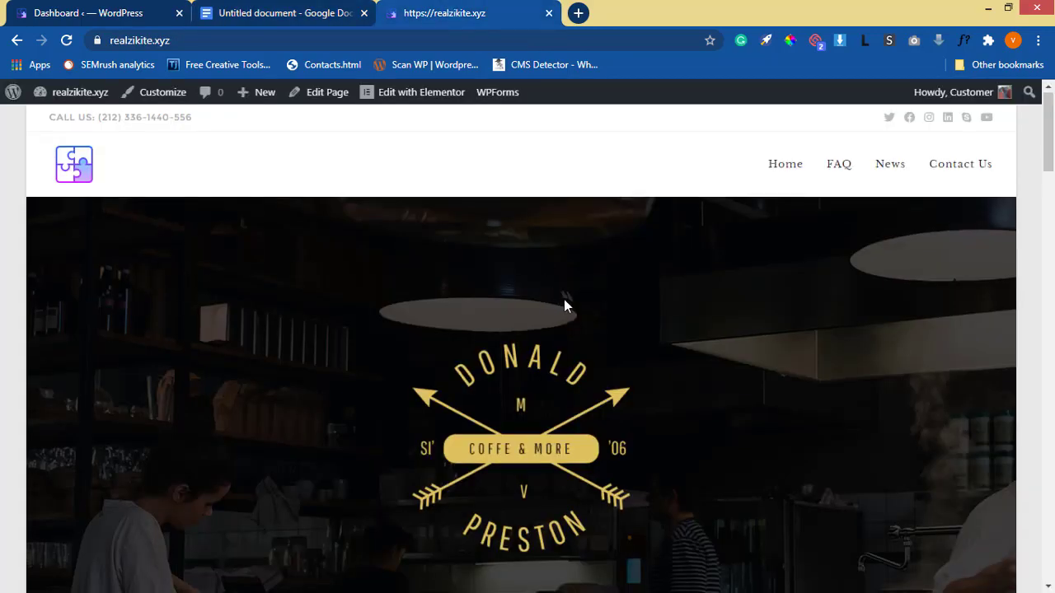
pyautogui.scroll(-20, 567, 305)
pyautogui.scroll(20, 540, 374)
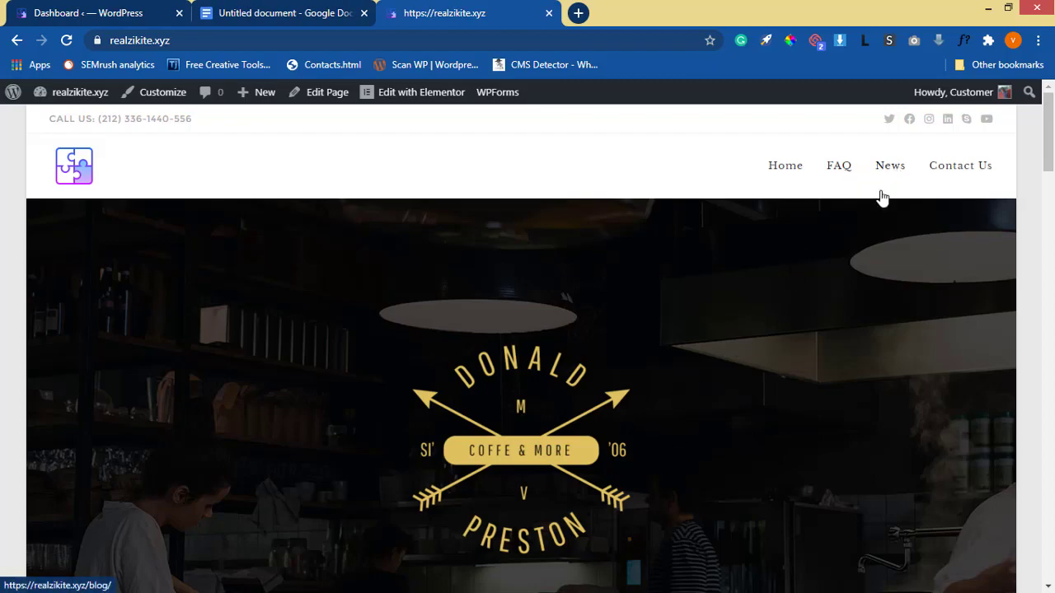
pyautogui.scroll(-5, 831, 357)
pyautogui.scroll(-15, 831, 357)
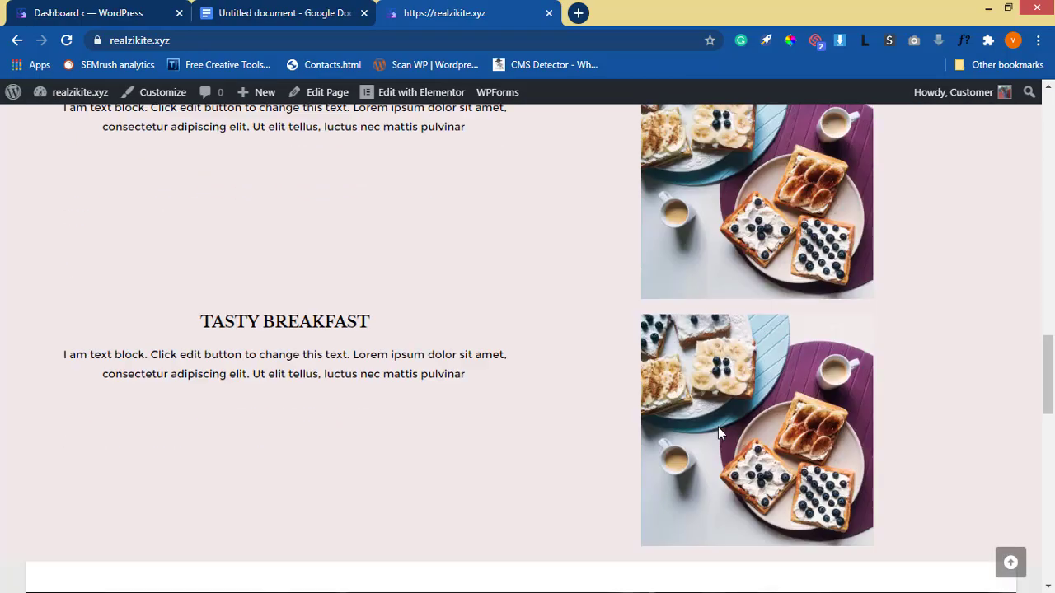
pyautogui.scroll(5, 718, 427)
pyautogui.scroll(15, 700, 424)
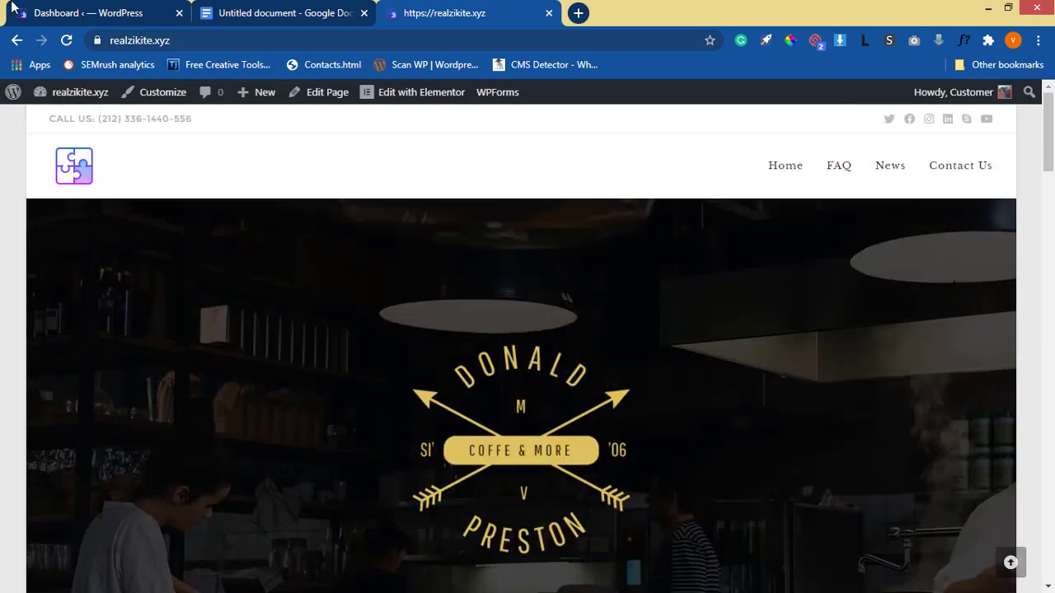
# Recheck the Google Docs outline, switch to the WordPress dashboard and open the Menus page under Appearance.
pyautogui.click(268, 17)
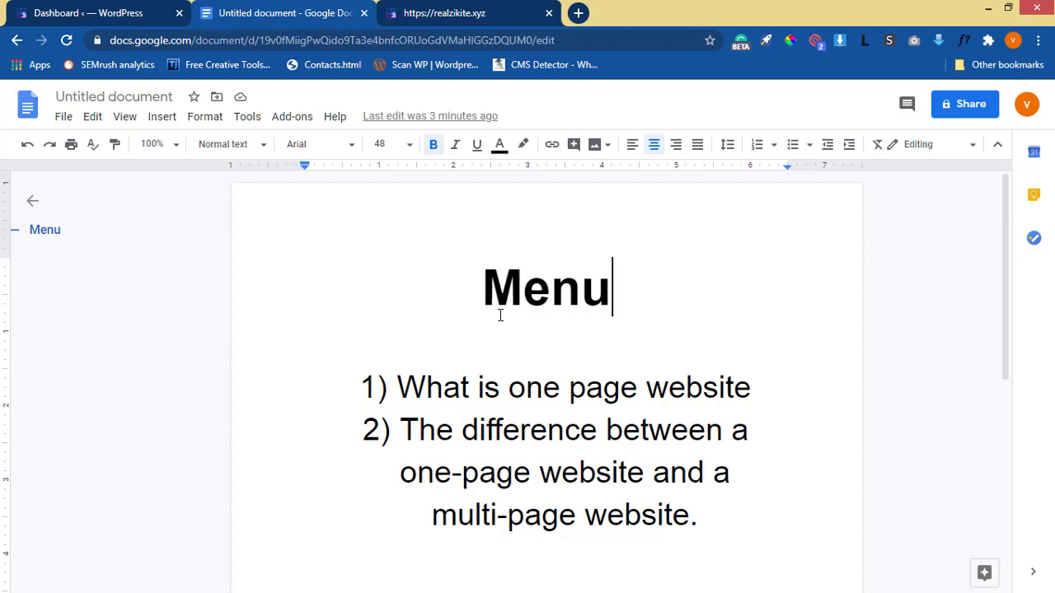
pyautogui.click(90, 15)
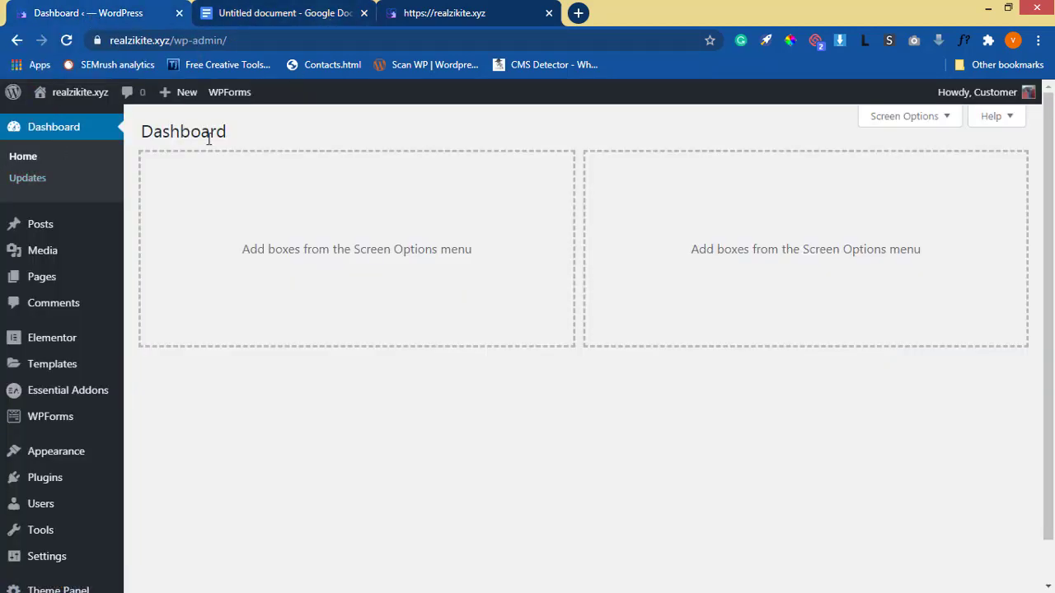
pyautogui.scroll(-1, 106, 216)
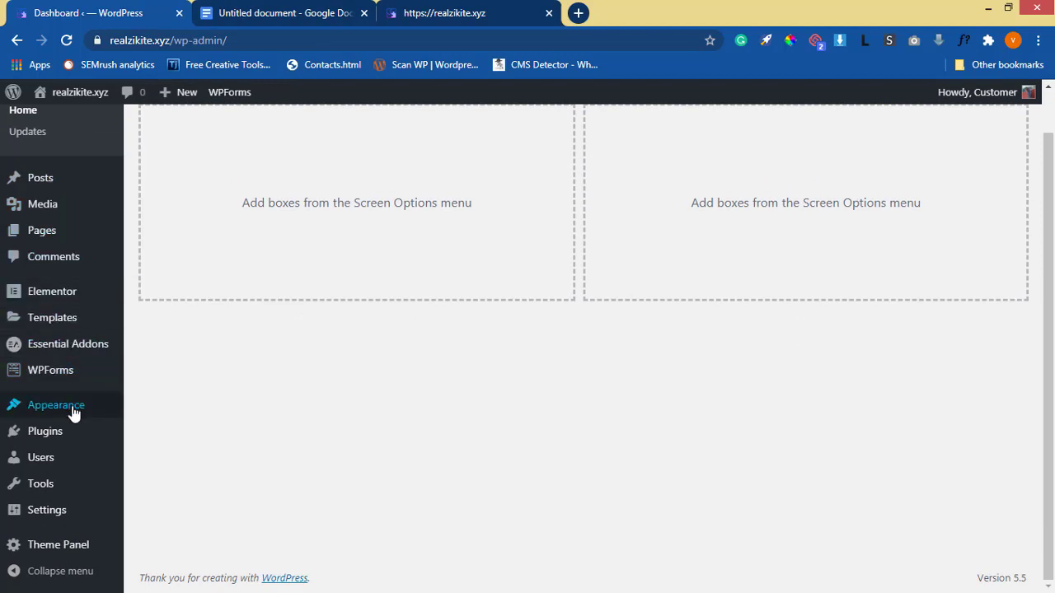
pyautogui.moveTo(73, 412)
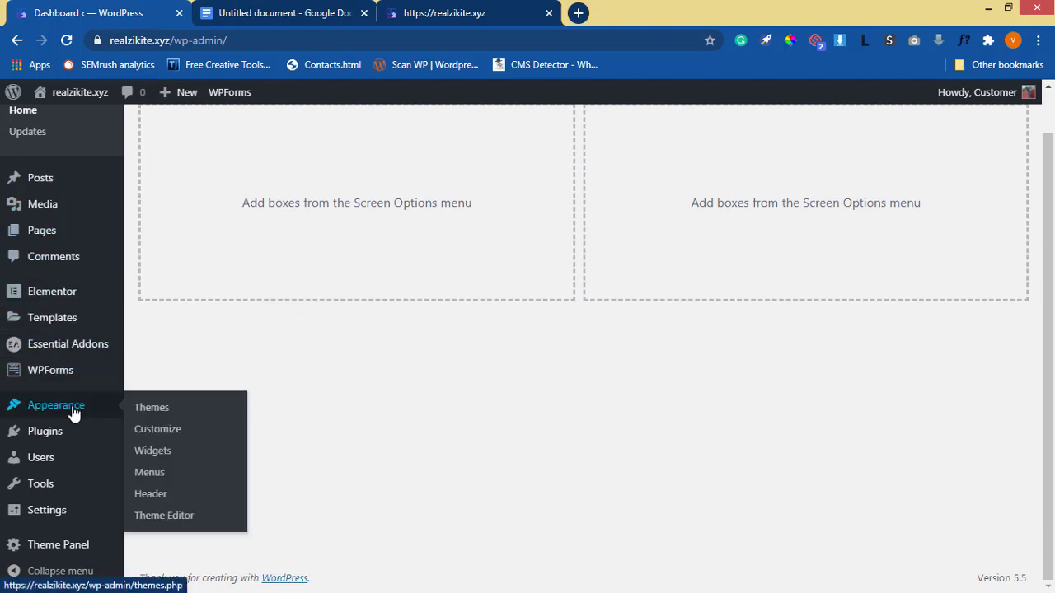
pyautogui.click(149, 476)
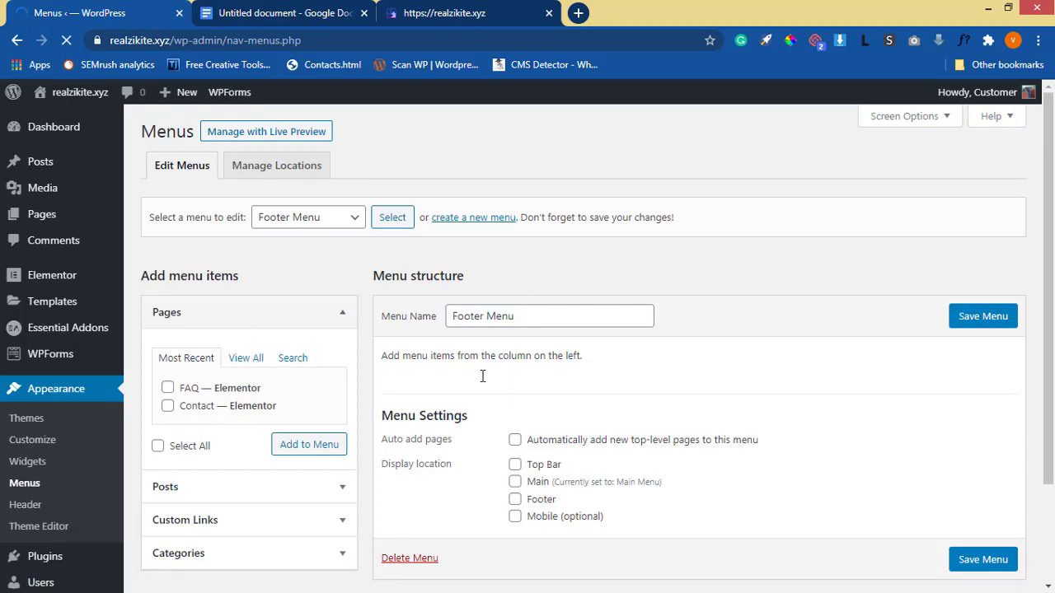
# Examine the Footer Menu's structure and settings, and compare them with the navigation items on the live site.
pyautogui.scroll(-2, 483, 376)
pyautogui.scroll(2, 481, 376)
pyautogui.click(450, 16)
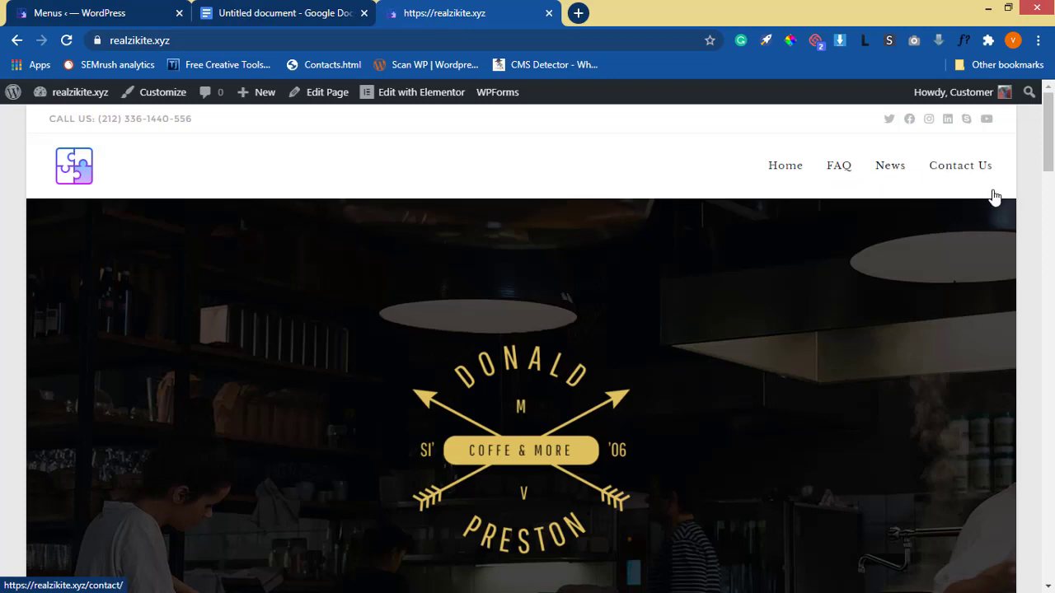
pyautogui.click(114, 14)
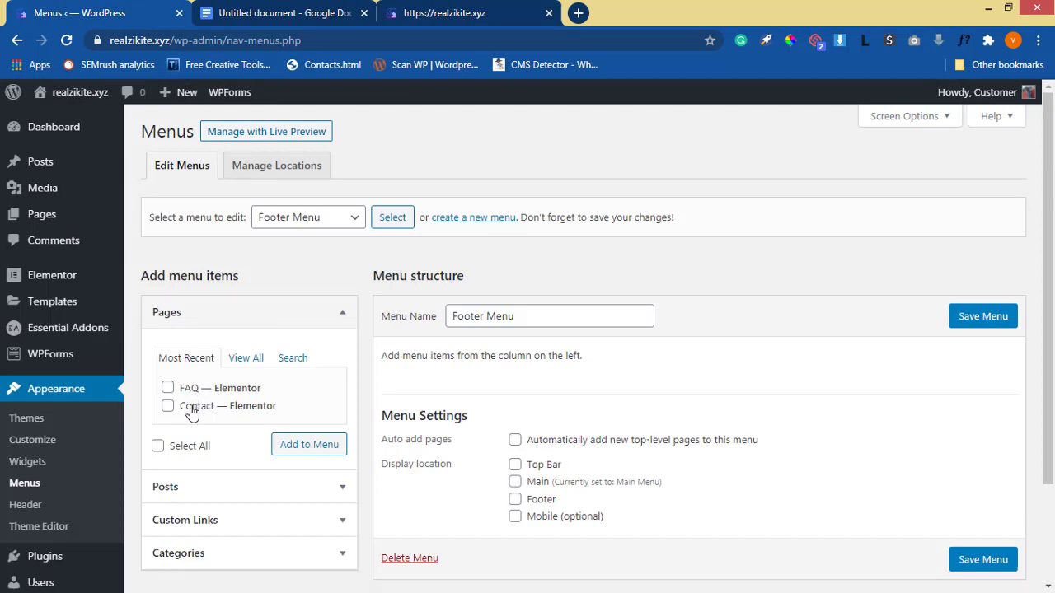
# Add the Home, Blog, Contact and FAQ pages from the full page list to the Footer Menu.
pyautogui.click(240, 360)
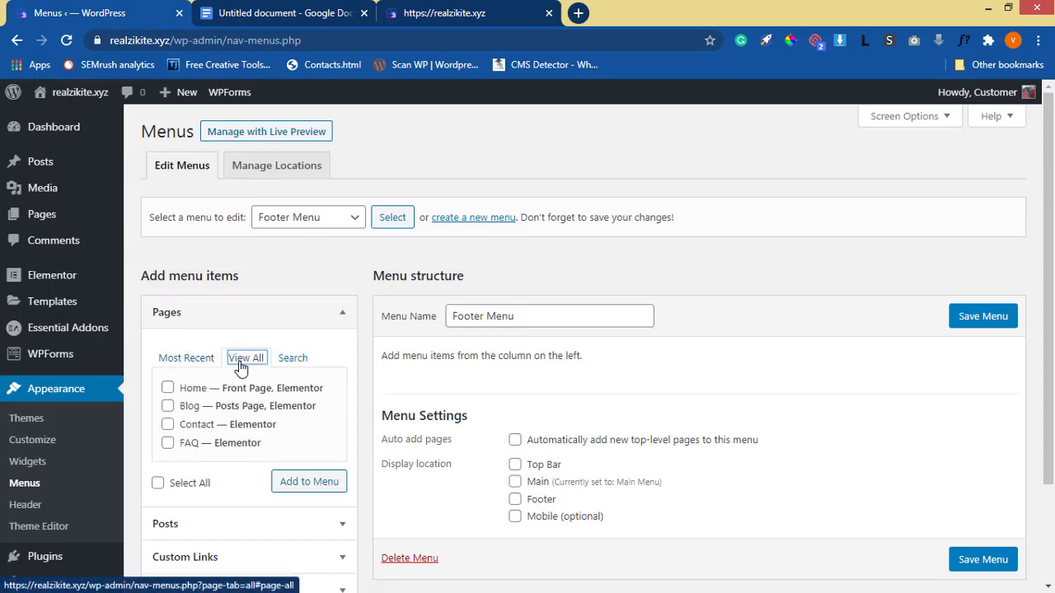
pyautogui.click(167, 388)
pyautogui.click(168, 406)
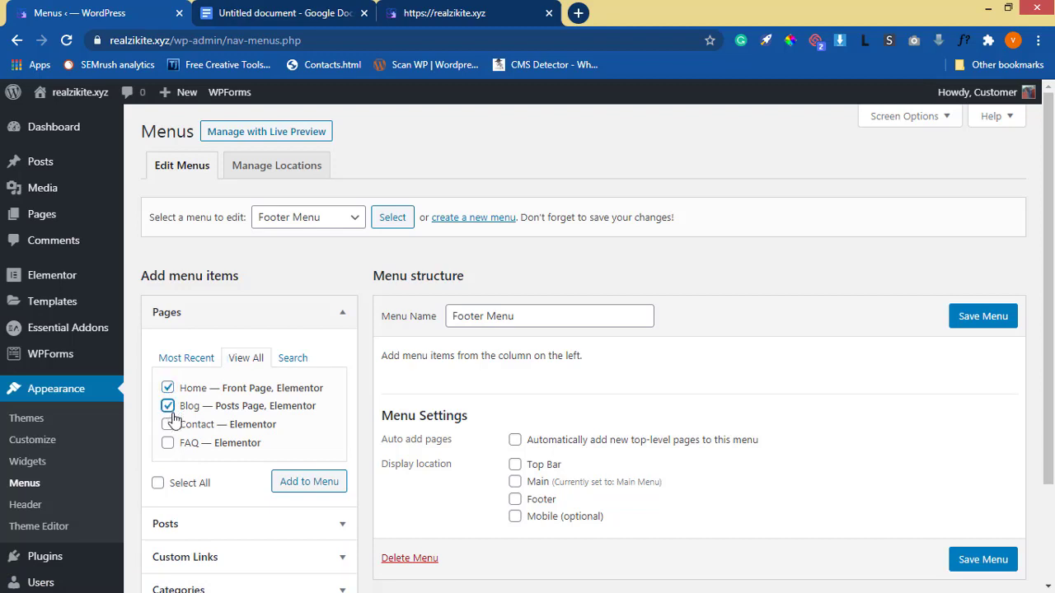
pyautogui.click(167, 425)
pyautogui.click(168, 442)
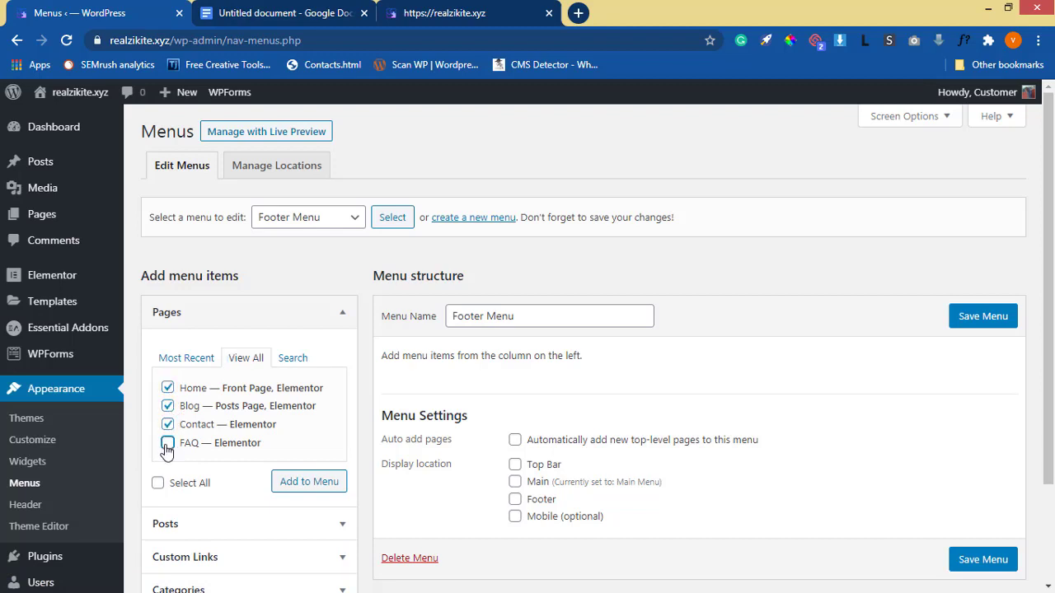
pyautogui.click(304, 485)
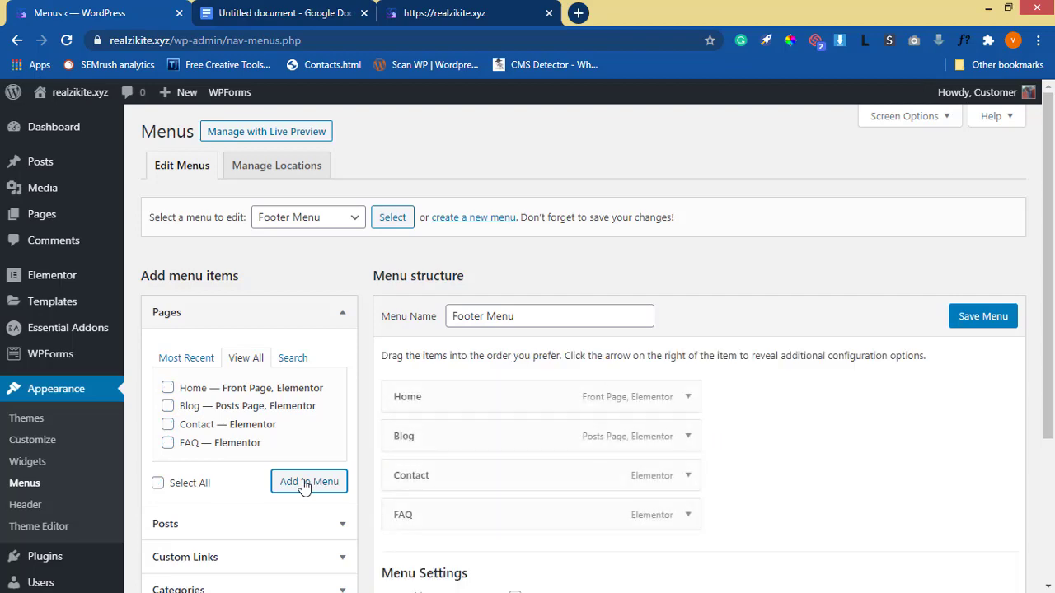
# Check the menu's display location options, then review the live home page's header navigation and footer area.
pyautogui.scroll(-1, 495, 445)
pyautogui.scroll(-2, 492, 445)
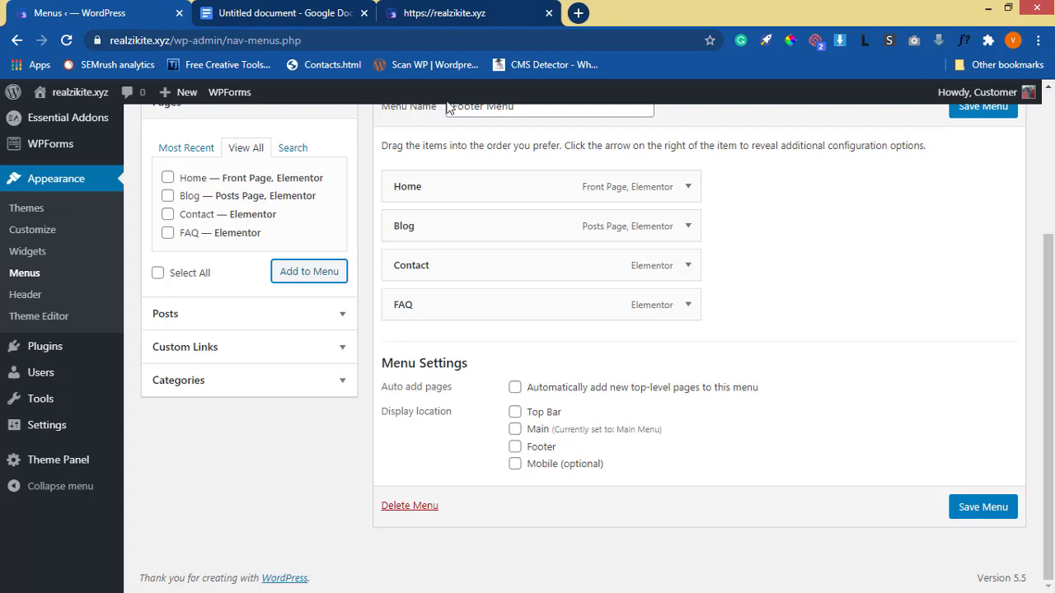
pyautogui.click(444, 15)
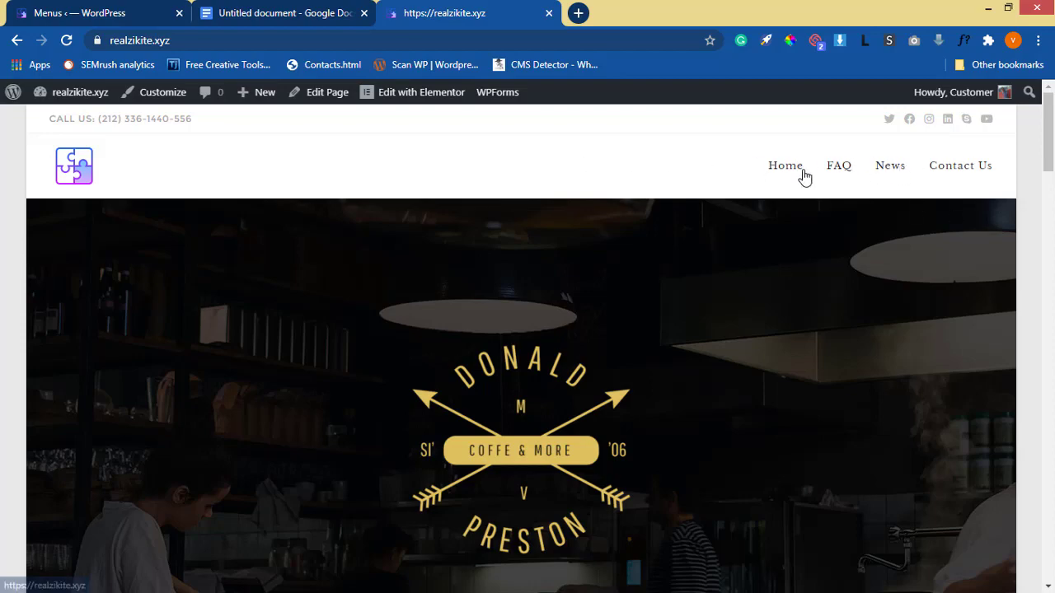
pyautogui.scroll(-10, 803, 183)
pyautogui.scroll(-10, 803, 183)
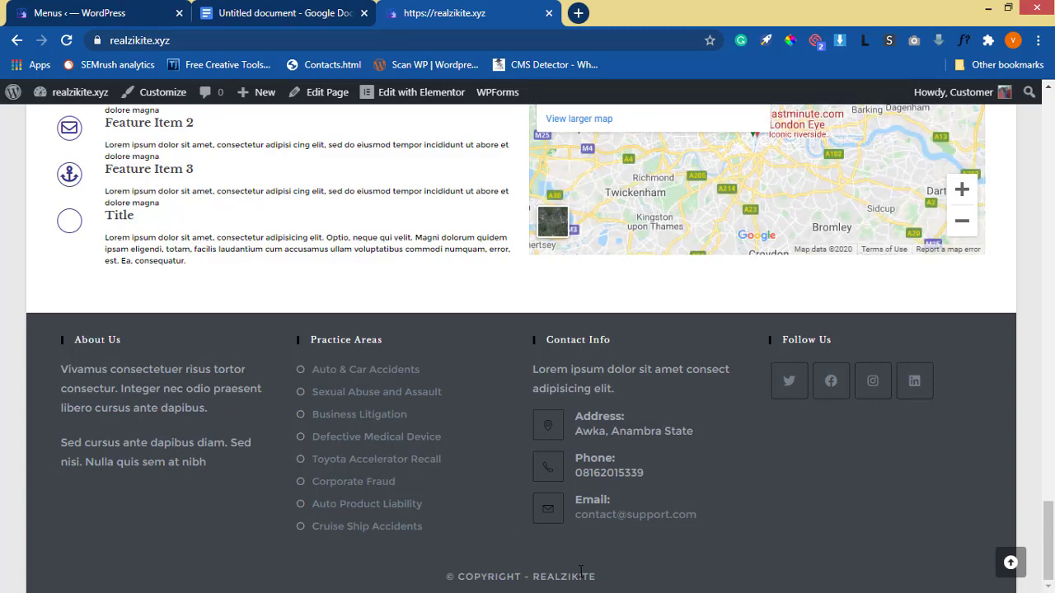
pyautogui.scroll(20, 590, 513)
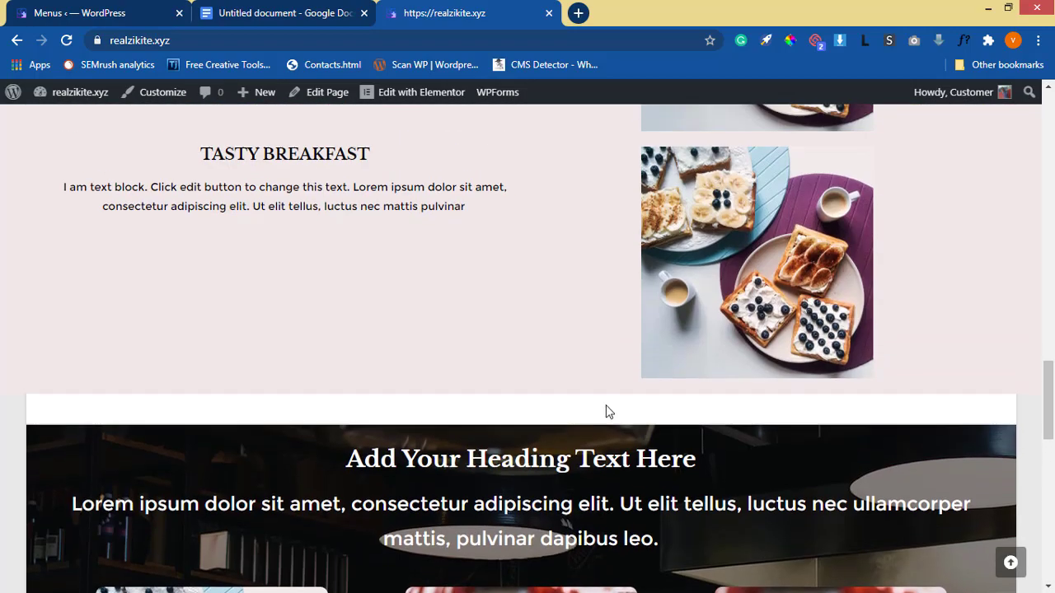
pyautogui.scroll(-20, 590, 410)
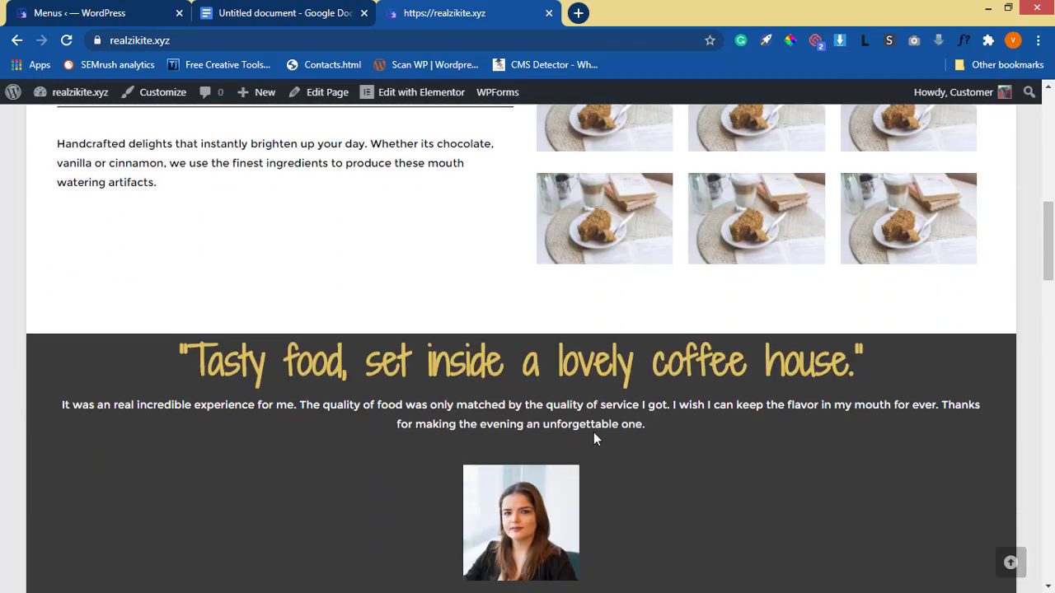
# Back on the Menus page, assign the Footer Menu to the Main, Footer and Mobile (optional) display locations and save it.
pyautogui.click(142, 22)
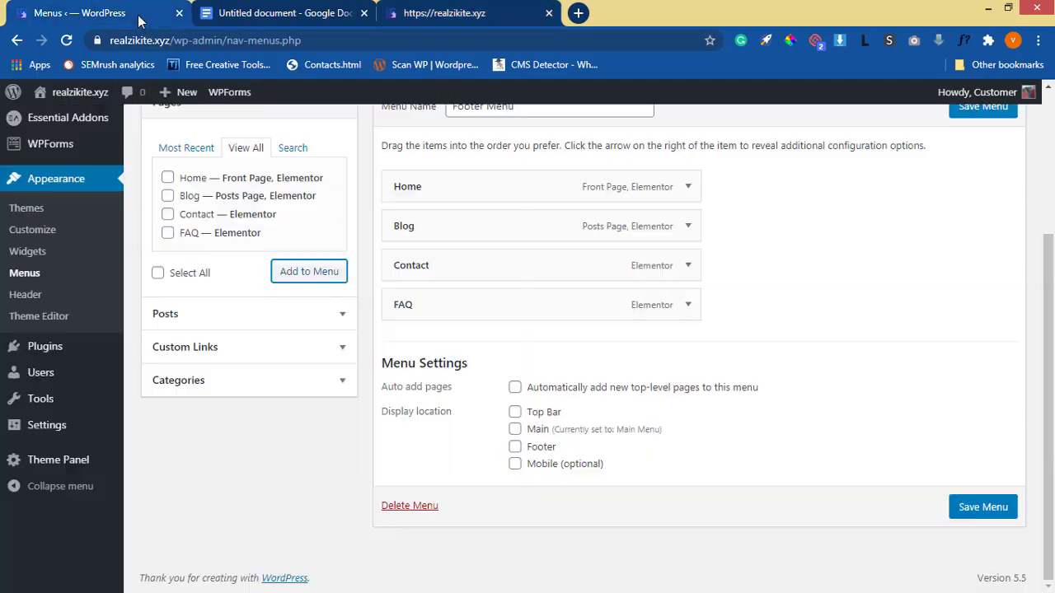
pyautogui.click(514, 429)
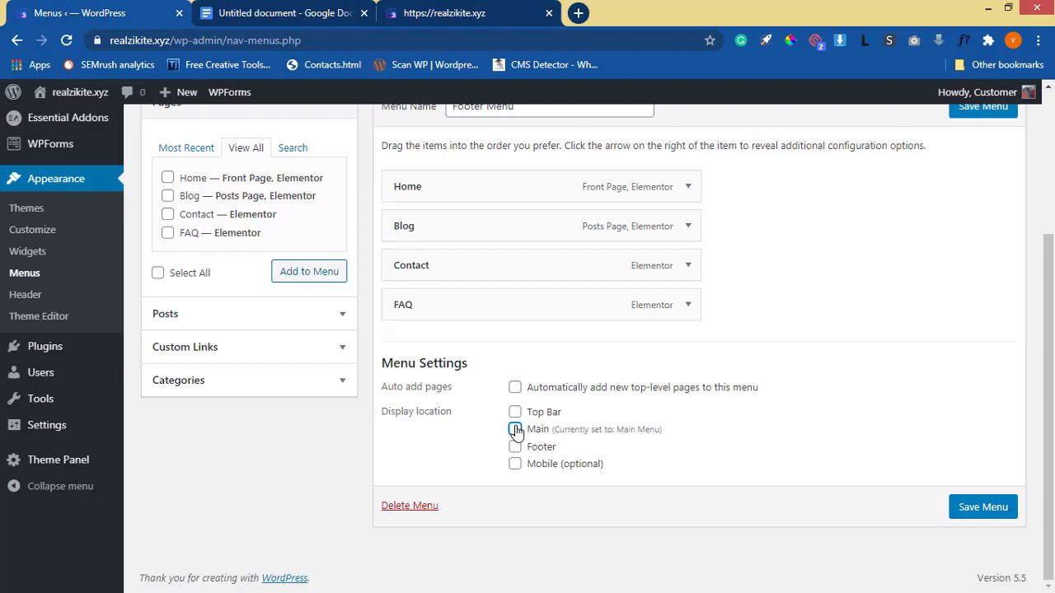
pyautogui.click(515, 448)
pyautogui.click(516, 470)
pyautogui.scroll(3, 540, 312)
pyautogui.scroll(-3, 543, 313)
pyautogui.scroll(3, 541, 311)
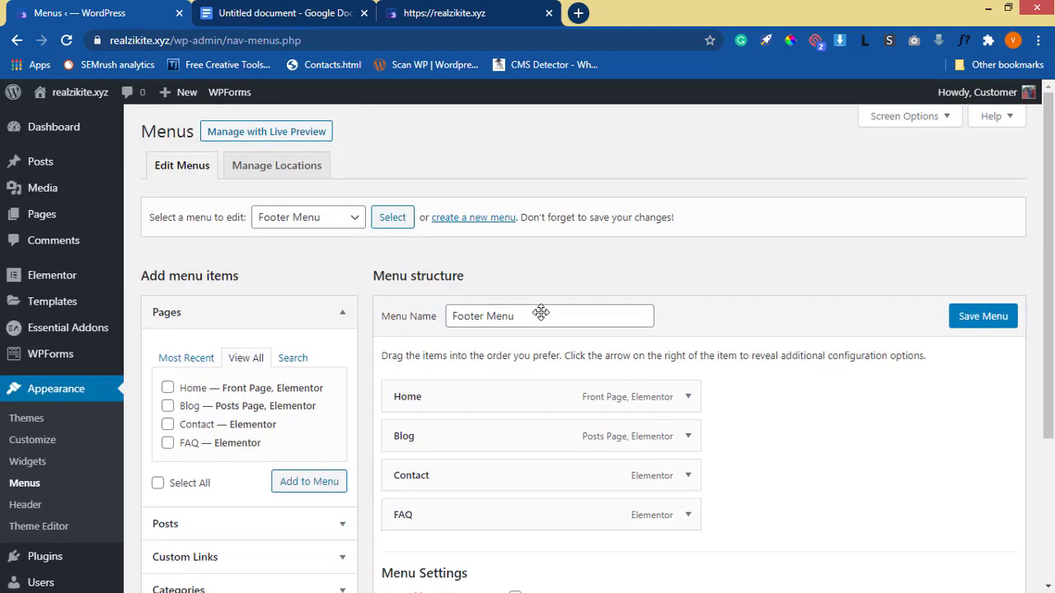
pyautogui.scroll(-3, 540, 311)
pyautogui.click(961, 517)
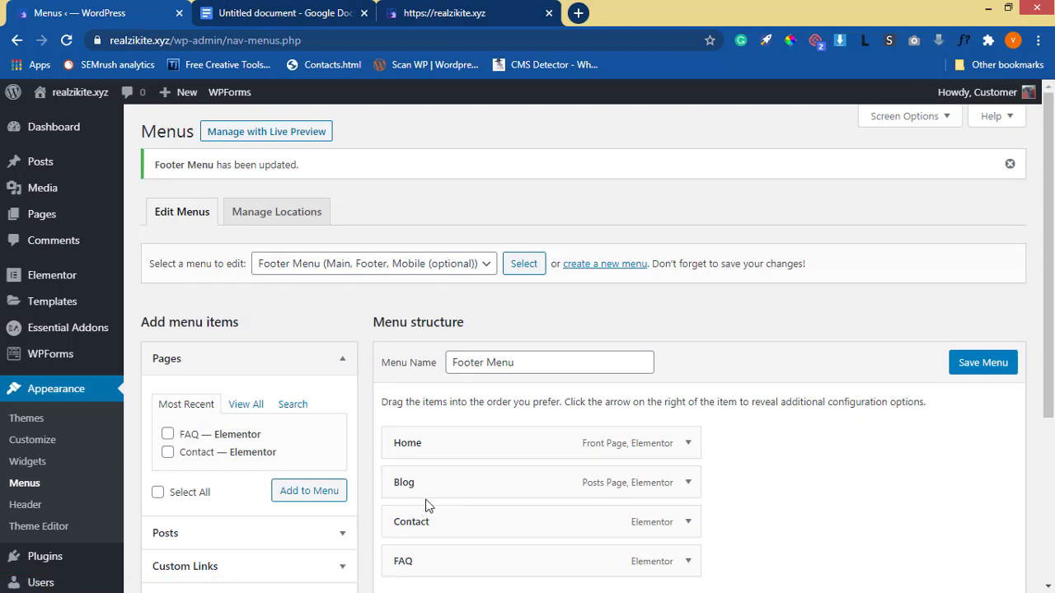
# Switch to the live website, review the header and footer, and reload the home page to load the saved menu.
pyautogui.scroll(-1, 420, 474)
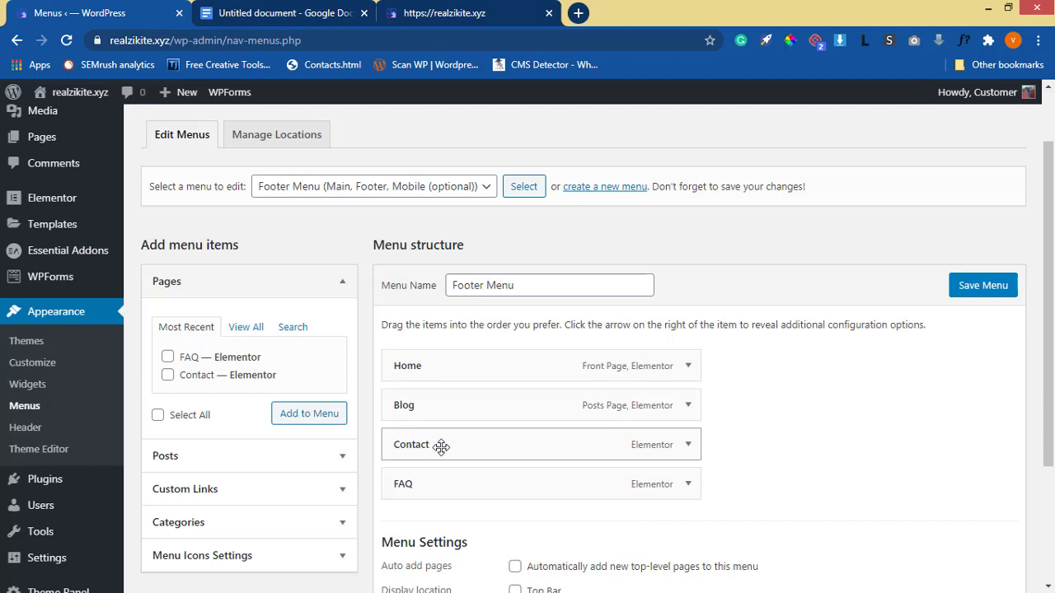
pyautogui.click(420, 13)
pyautogui.scroll(5, 599, 186)
pyautogui.scroll(15, 599, 180)
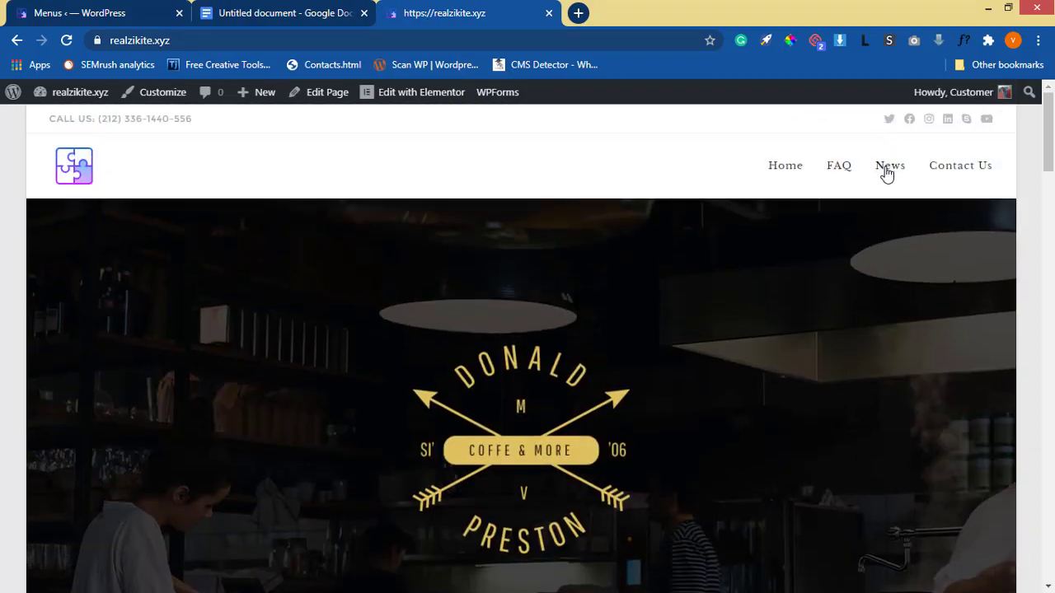
pyautogui.scroll(-10, 914, 233)
pyautogui.scroll(-10, 913, 234)
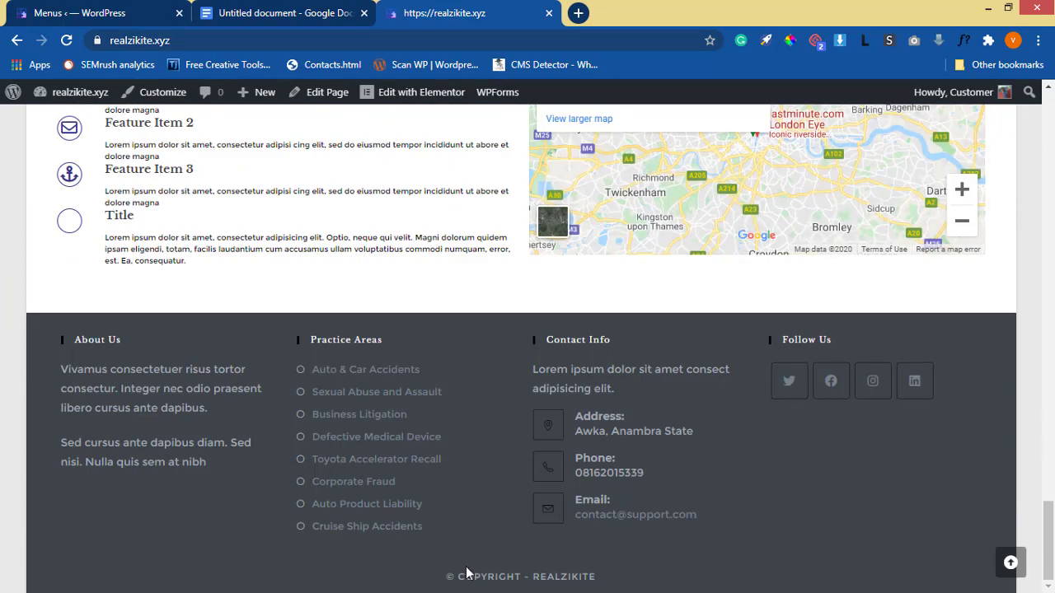
pyautogui.scroll(20, 467, 573)
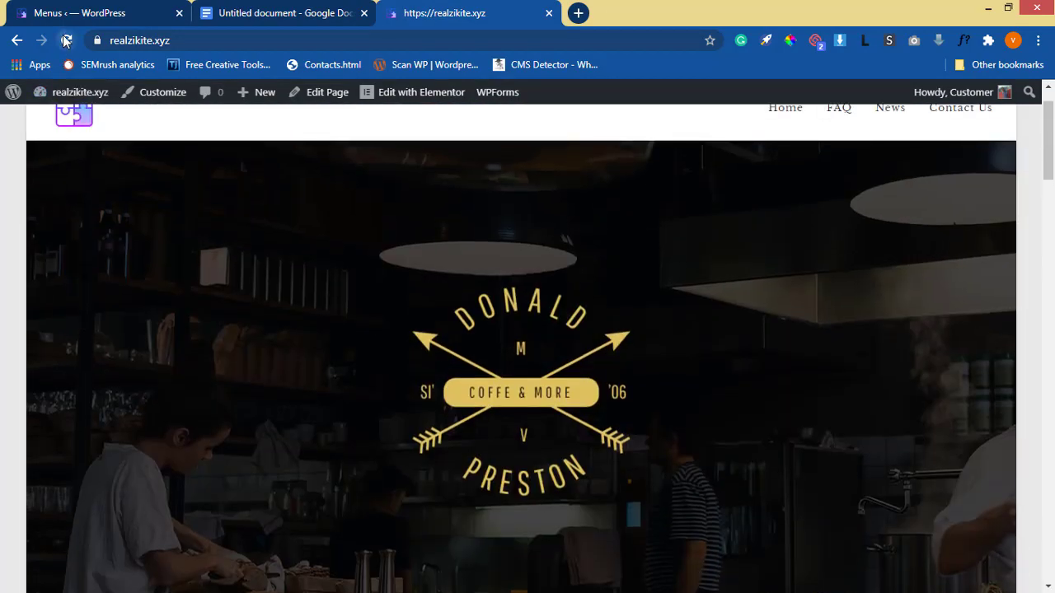
pyautogui.click(65, 40)
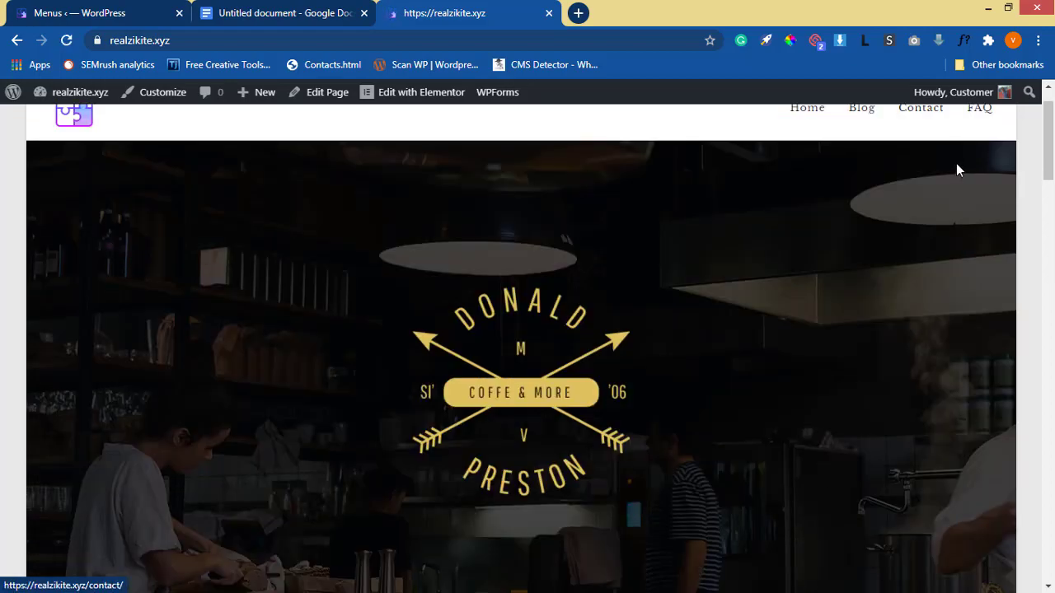
# Examine the footer navigation links and the header menu on the home page, using the back-to-top control and surveying the page sections.
pyautogui.scroll(-20, 845, 198)
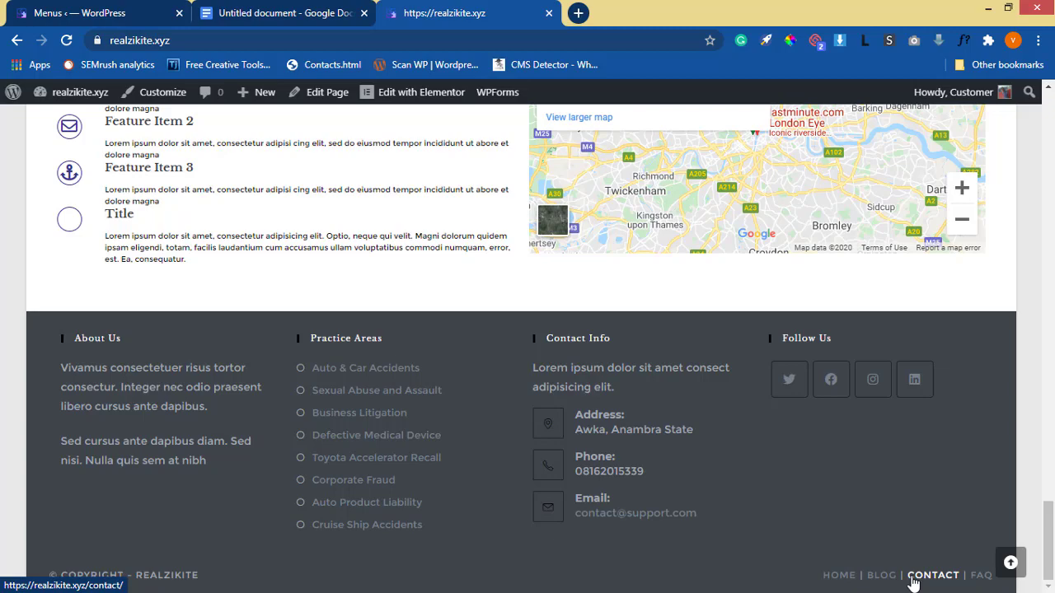
pyautogui.scroll(10, 680, 309)
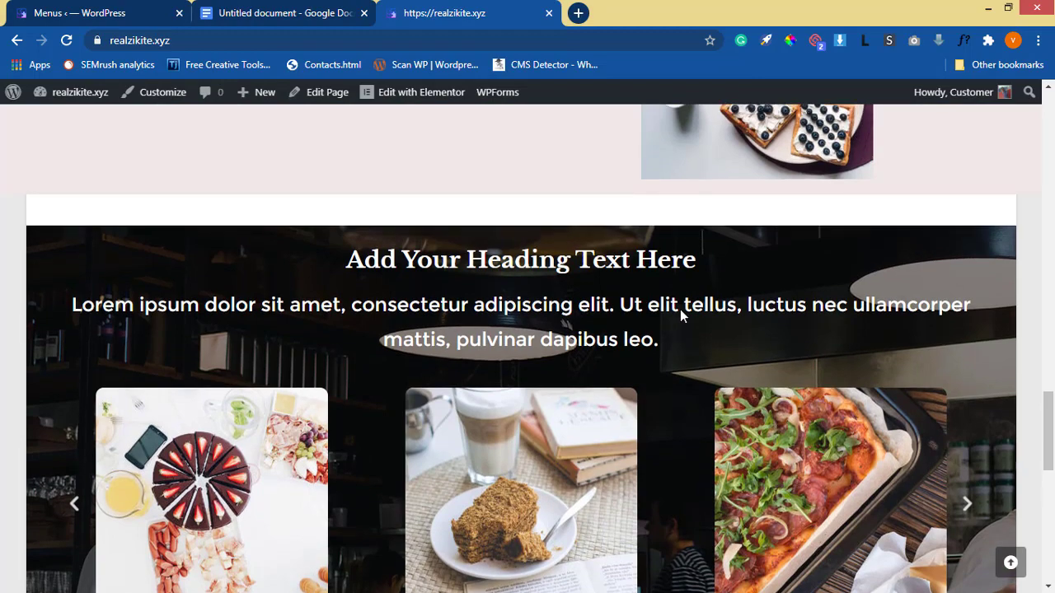
pyautogui.scroll(-10, 694, 370)
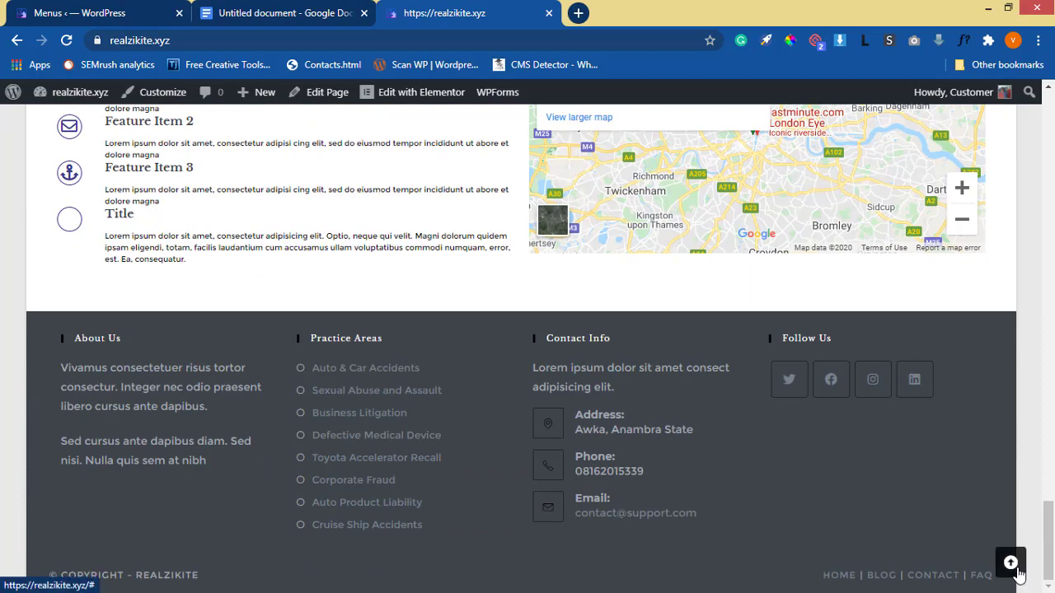
pyautogui.scroll(10, 855, 425)
pyautogui.scroll(-5, 857, 445)
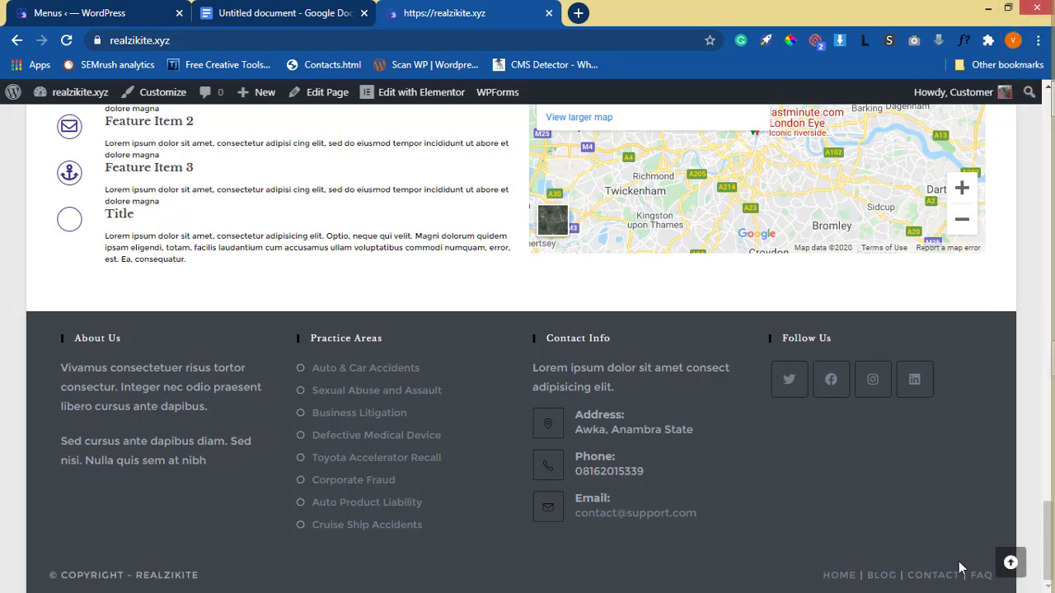
pyautogui.click(1017, 569)
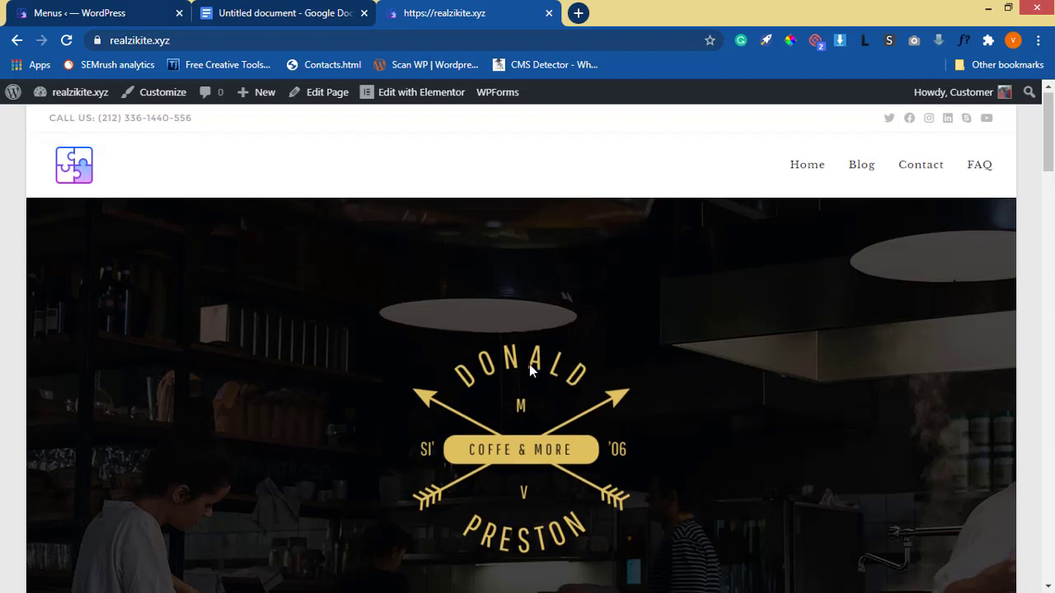
pyautogui.scroll(-9, 530, 346)
pyautogui.scroll(-2, 534, 346)
pyautogui.scroll(10, 534, 341)
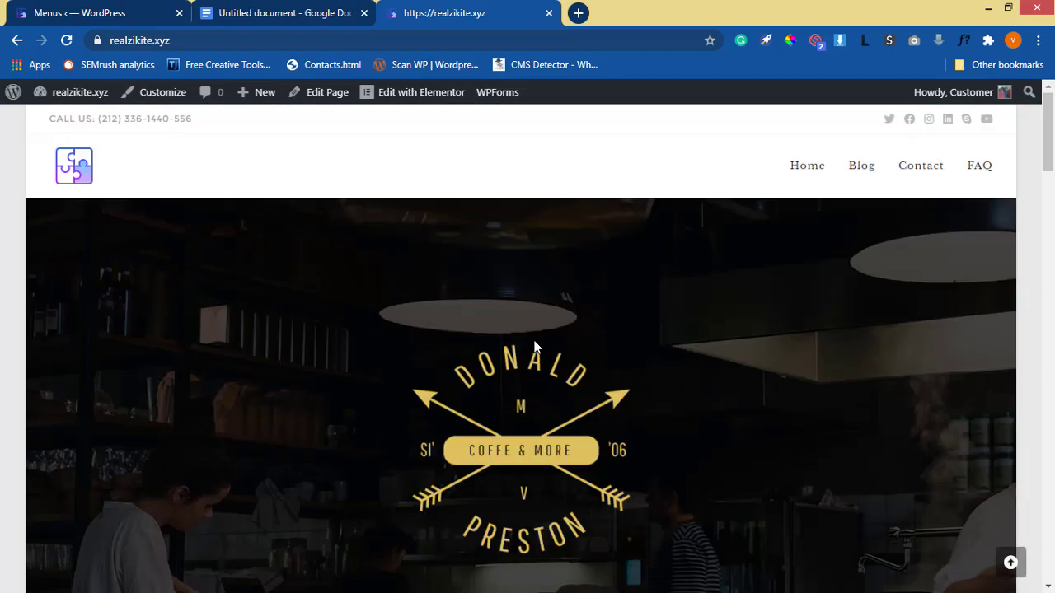
pyautogui.scroll(-11, 867, 495)
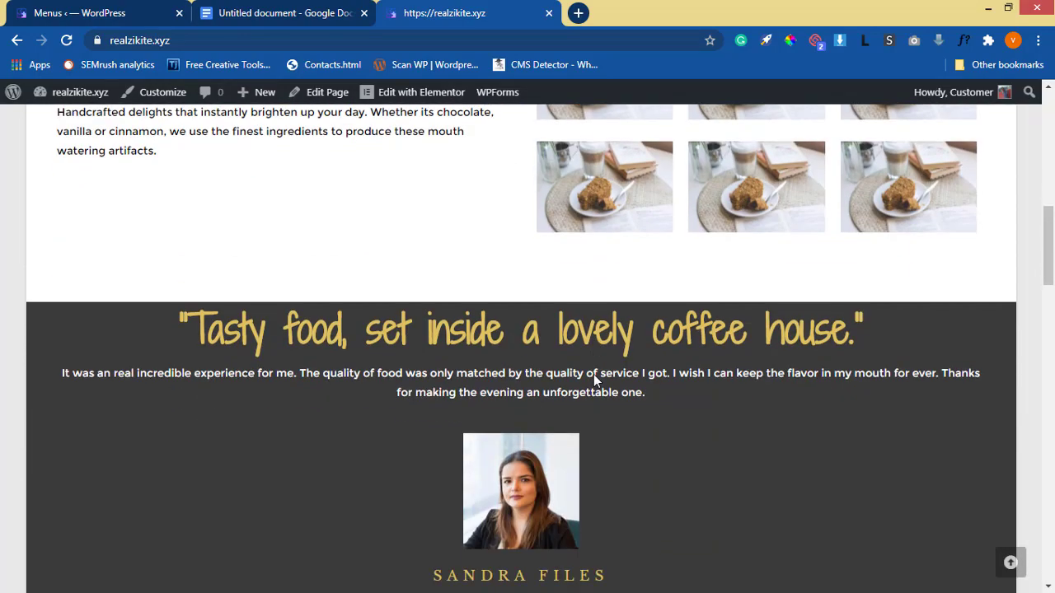
pyautogui.scroll(11, 594, 374)
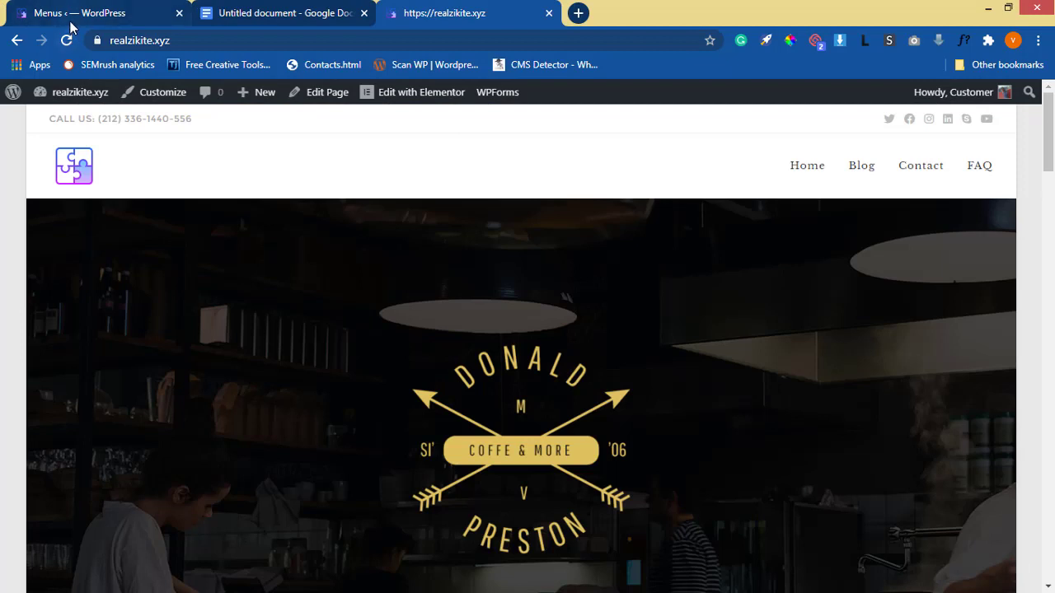
# Open the home page in the Elementor editor and look over its sections down to Visit Us.
pyautogui.click(409, 95)
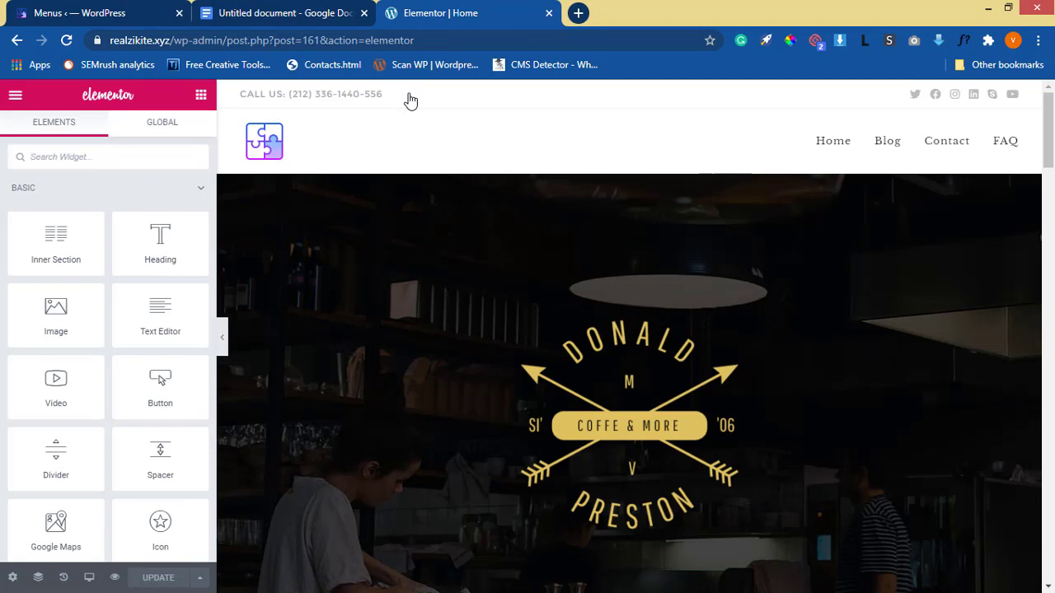
pyautogui.moveTo(565, 186)
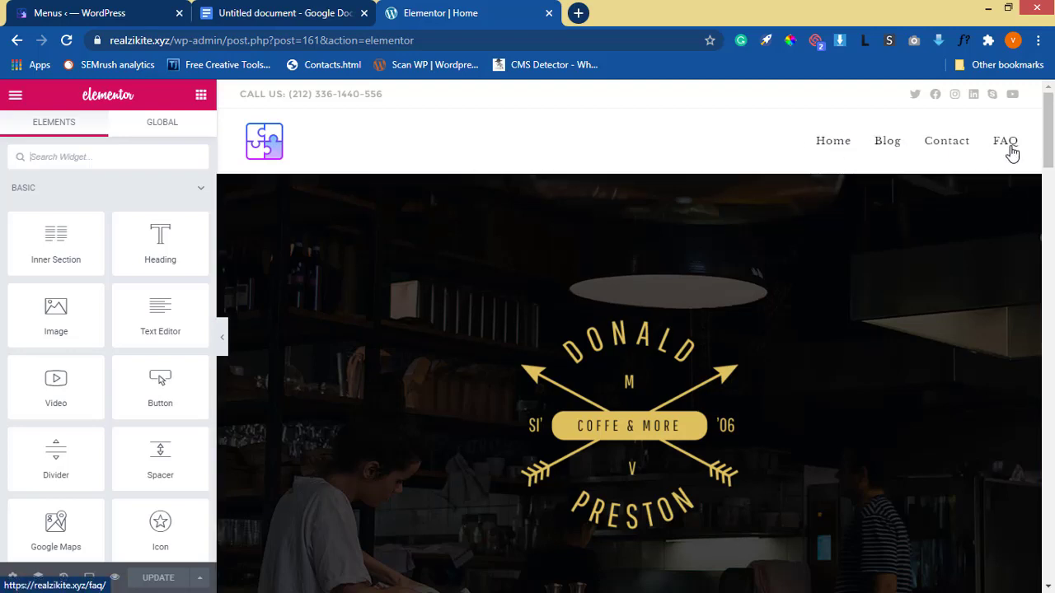
pyautogui.scroll(-9, 743, 303)
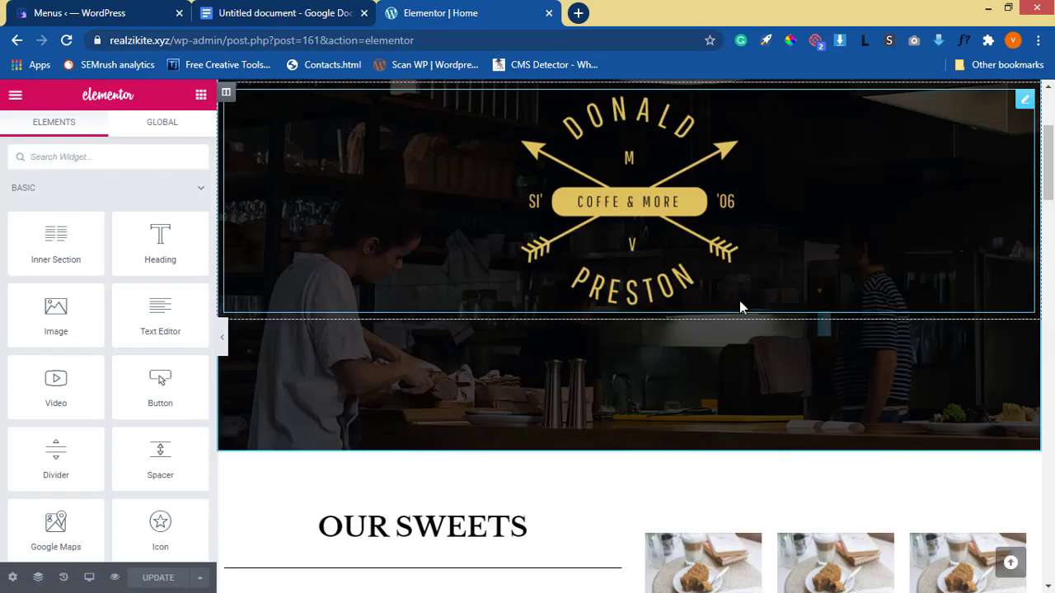
pyautogui.scroll(-15, 734, 317)
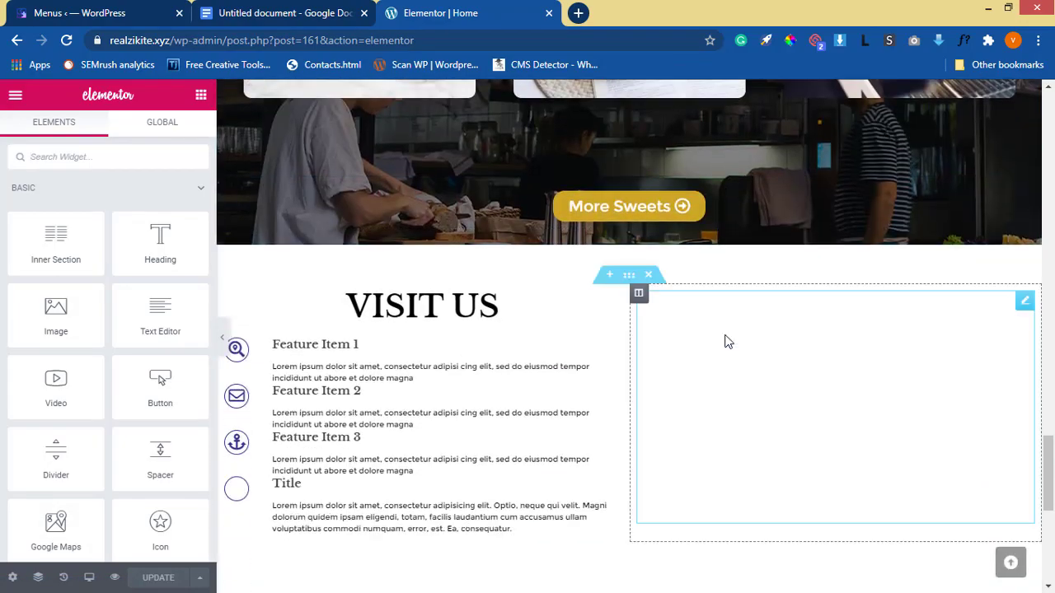
pyautogui.scroll(3, 727, 341)
pyautogui.scroll(4, 727, 341)
pyautogui.scroll(3, 725, 341)
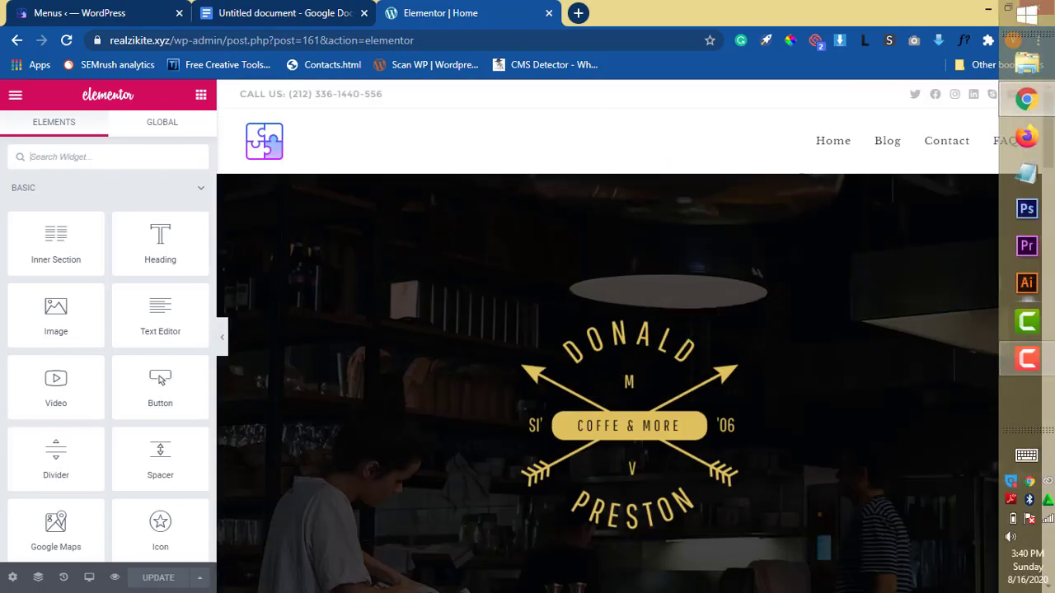
# Open a blank Notepad document and minimize its window.
pyautogui.click(1026, 176)
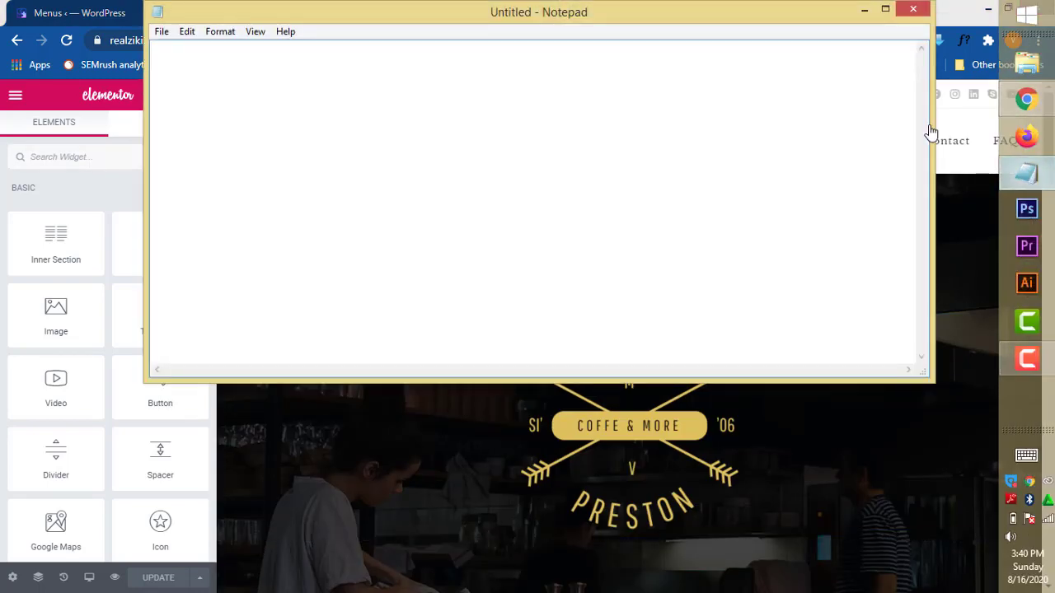
pyautogui.click(865, 9)
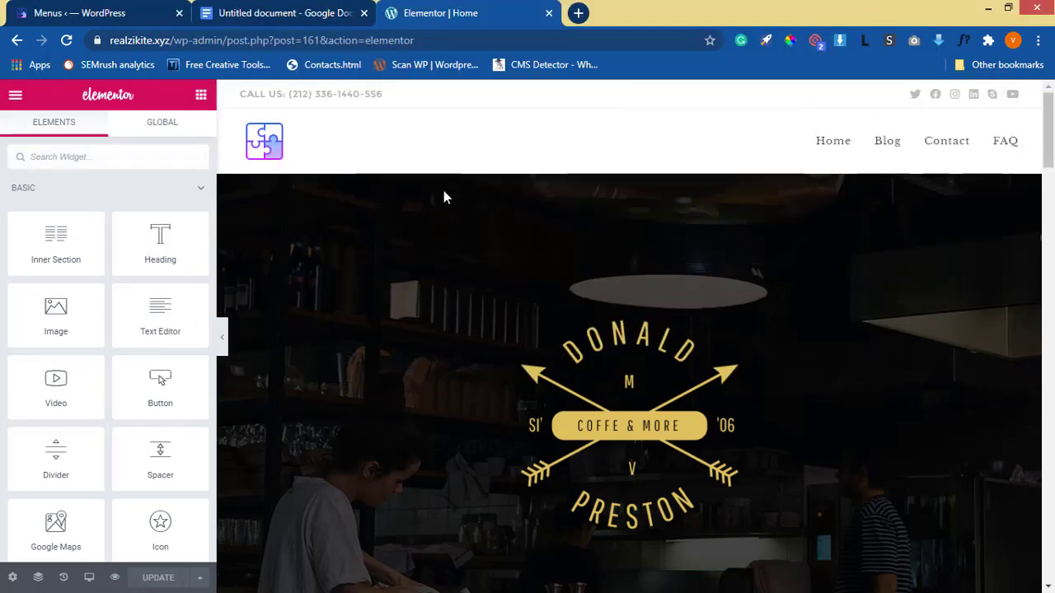
# Search the widgets for the menu anchor and place a Menu Anchor directly above the Our Sweets heading.
pyautogui.scroll(-10, 443, 196)
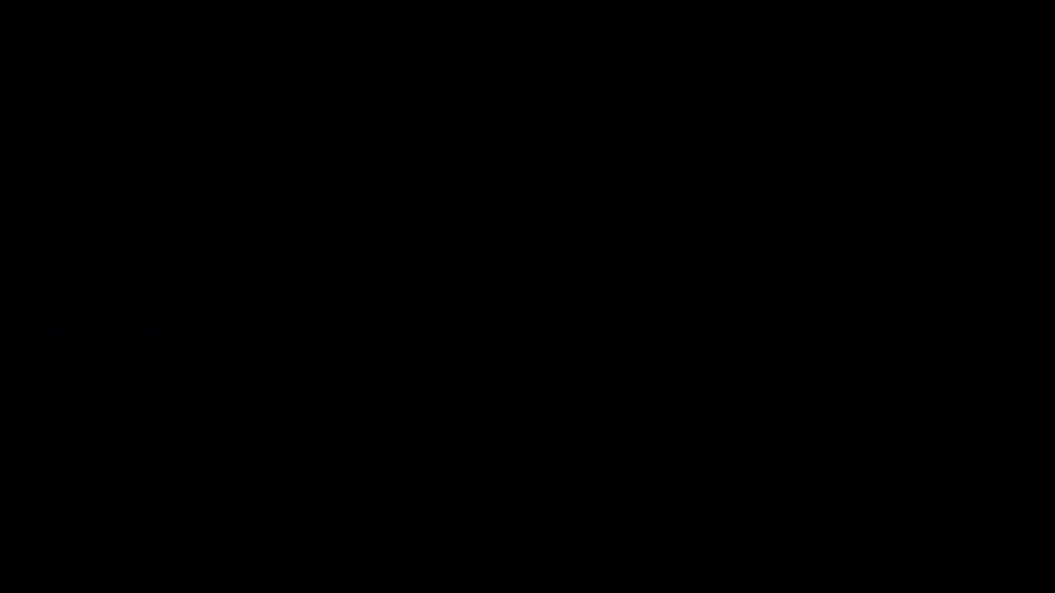
pyautogui.click(110, 157)
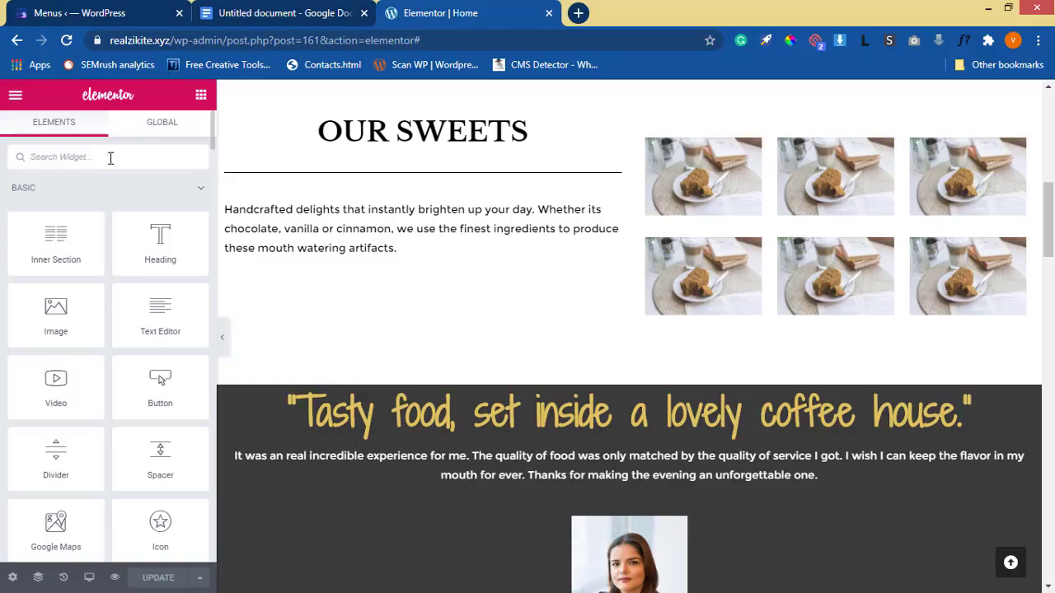
pyautogui.write('M')
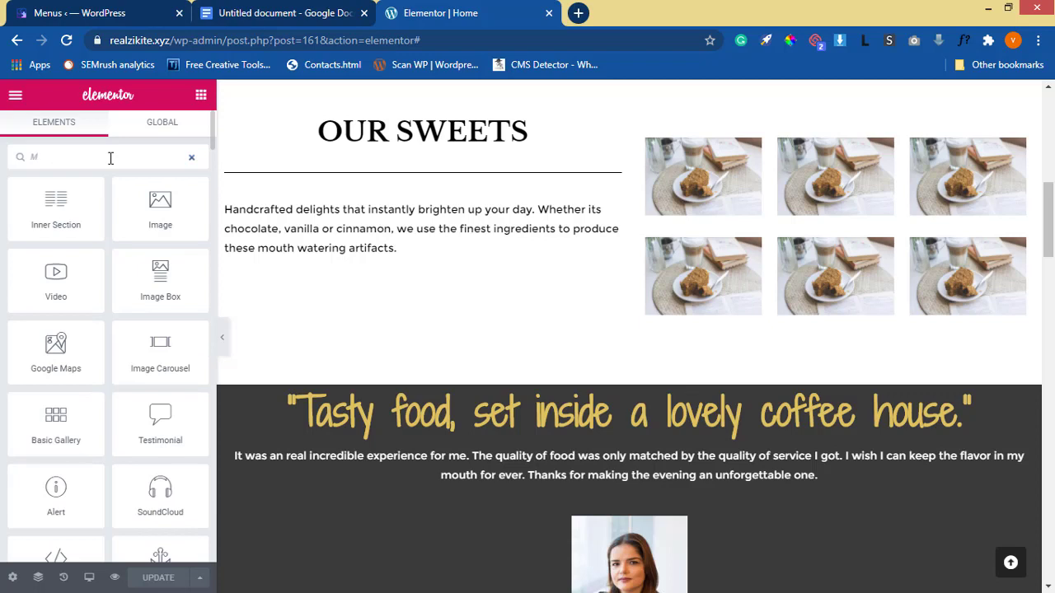
pyautogui.press('BackSpace')
pyautogui.write('anch')
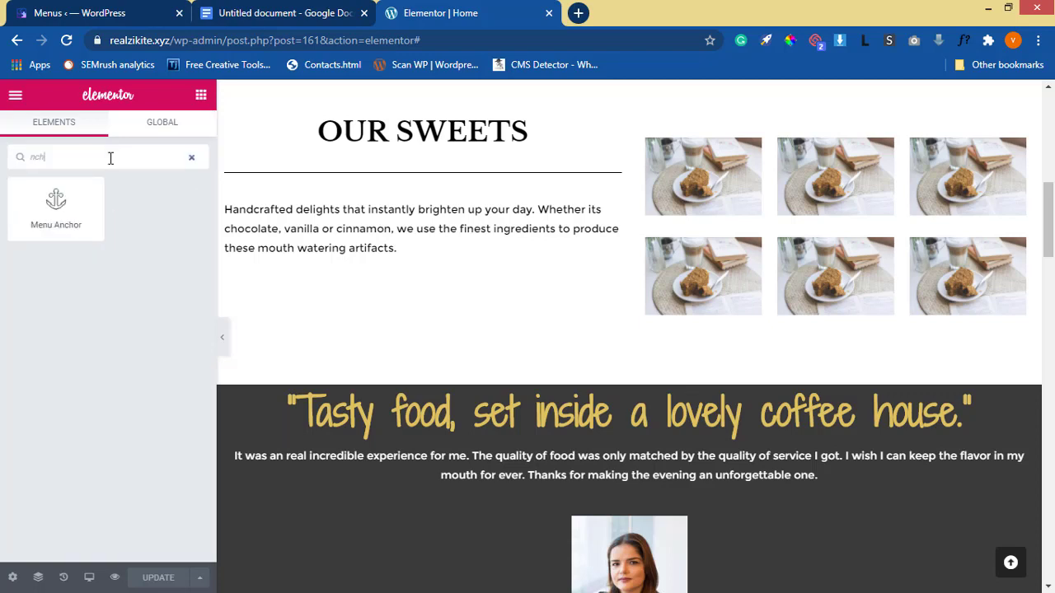
pyautogui.scroll(1, 425, 254)
pyautogui.scroll(2, 424, 254)
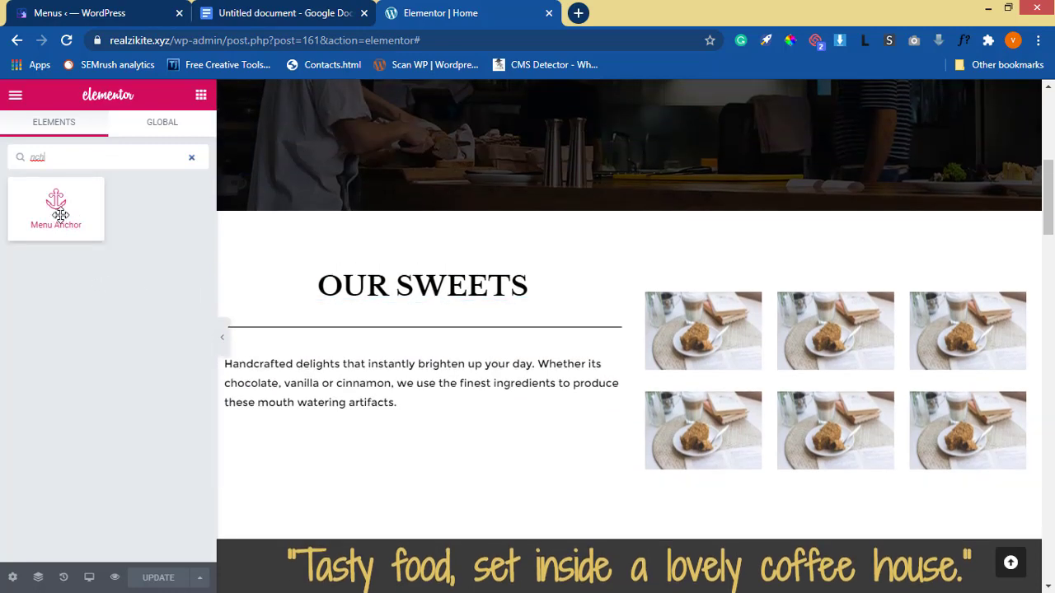
pyautogui.moveTo(59, 214); pyautogui.dragTo(532, 285)
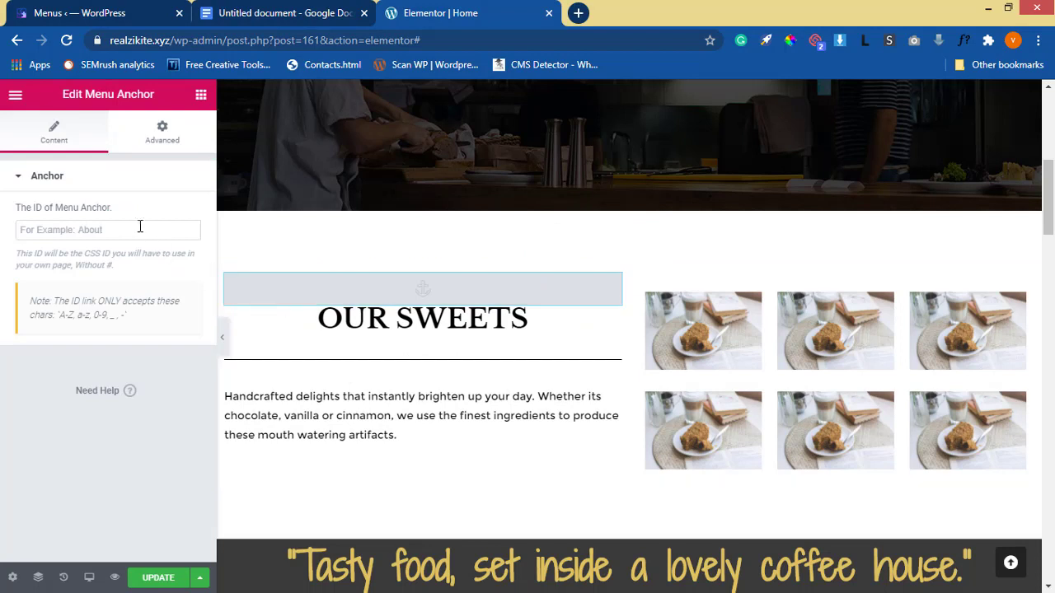
# Set the ID of the Menu Anchor above Our Sweets to Service.
pyautogui.click(131, 229)
pyautogui.write('S')
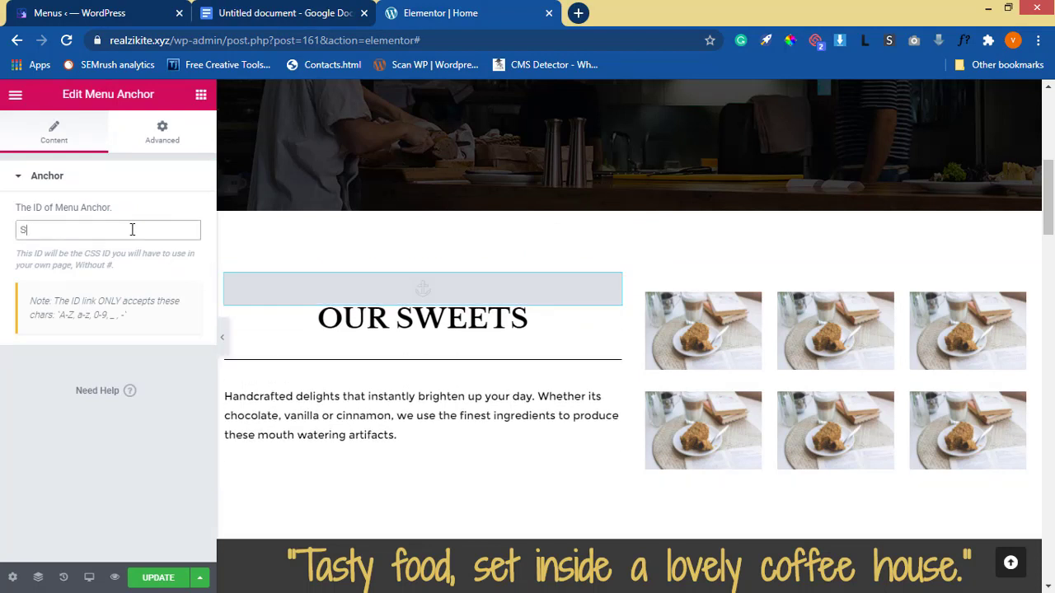
pyautogui.write('ervice')
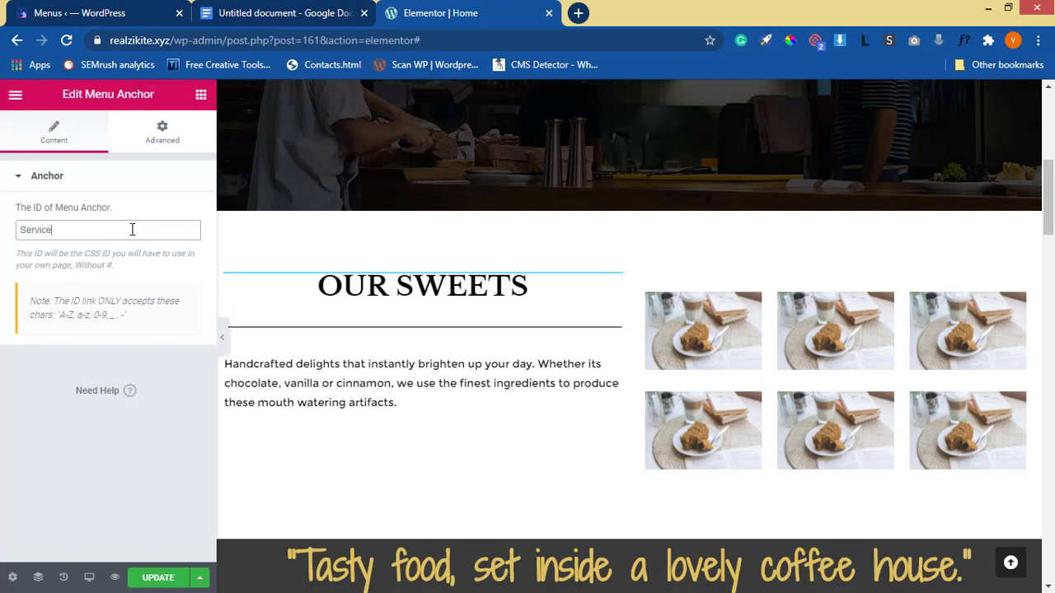
pyautogui.write('s')
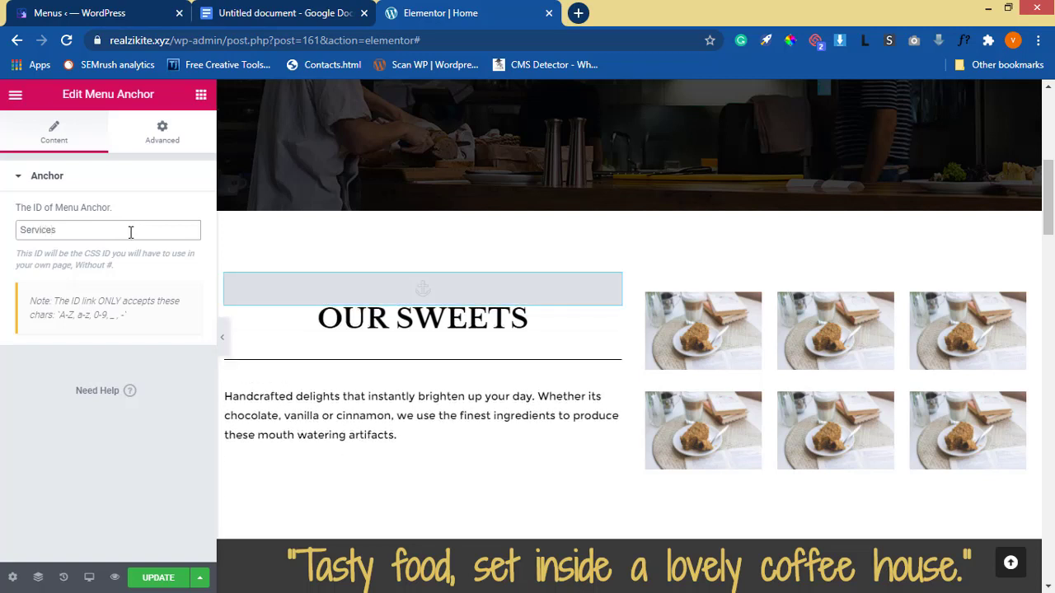
pyautogui.press('BackSpace')
# Place a Menu Anchor at the start of the Tasty Breakfast section and set its ID to Blog.
pyautogui.scroll(-7, 561, 367)
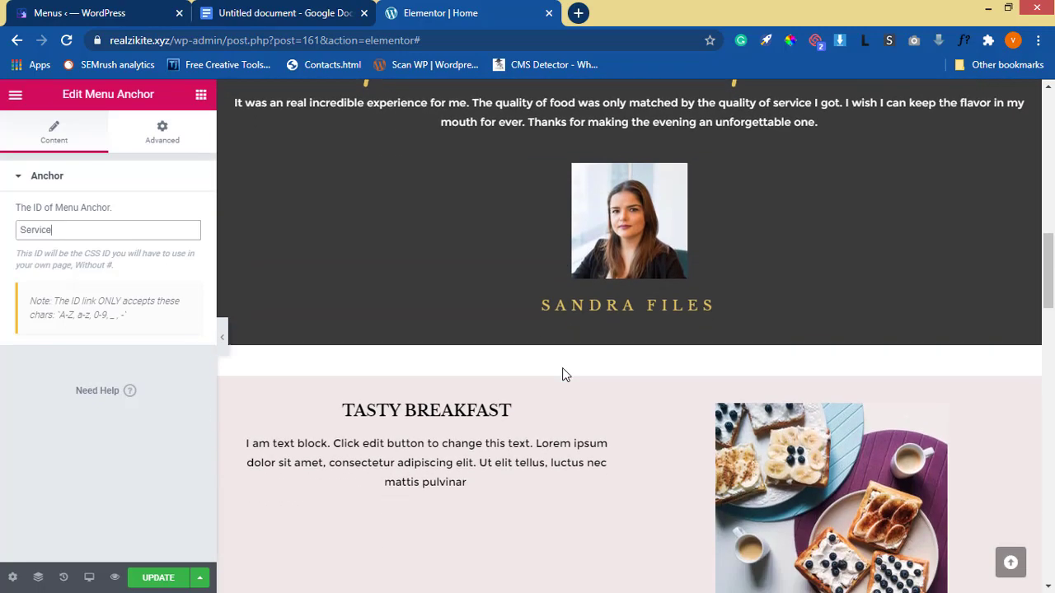
pyautogui.scroll(-2, 563, 377)
pyautogui.scroll(2, 593, 371)
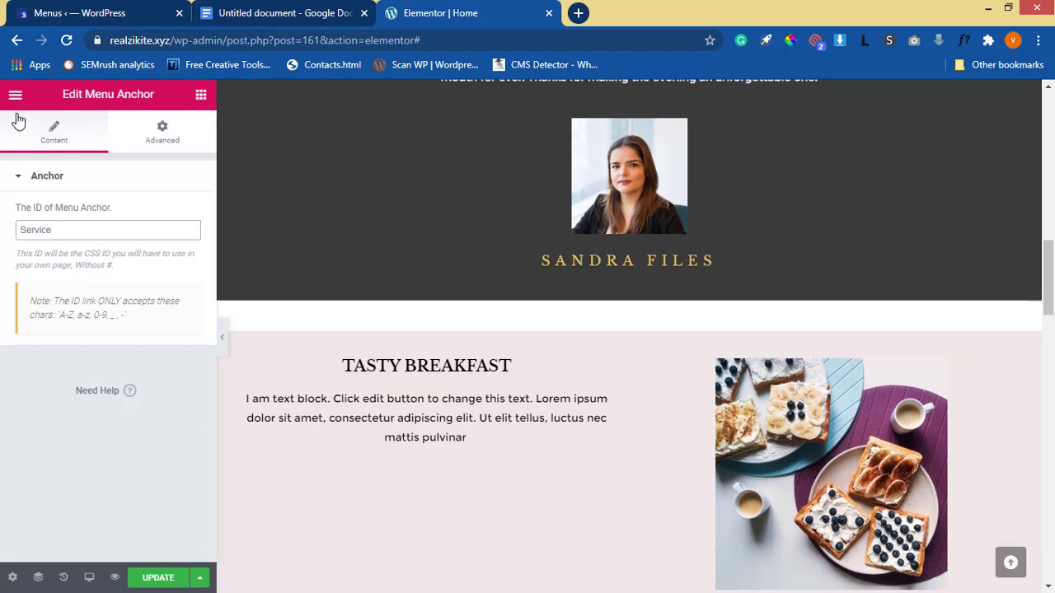
pyautogui.click(201, 96)
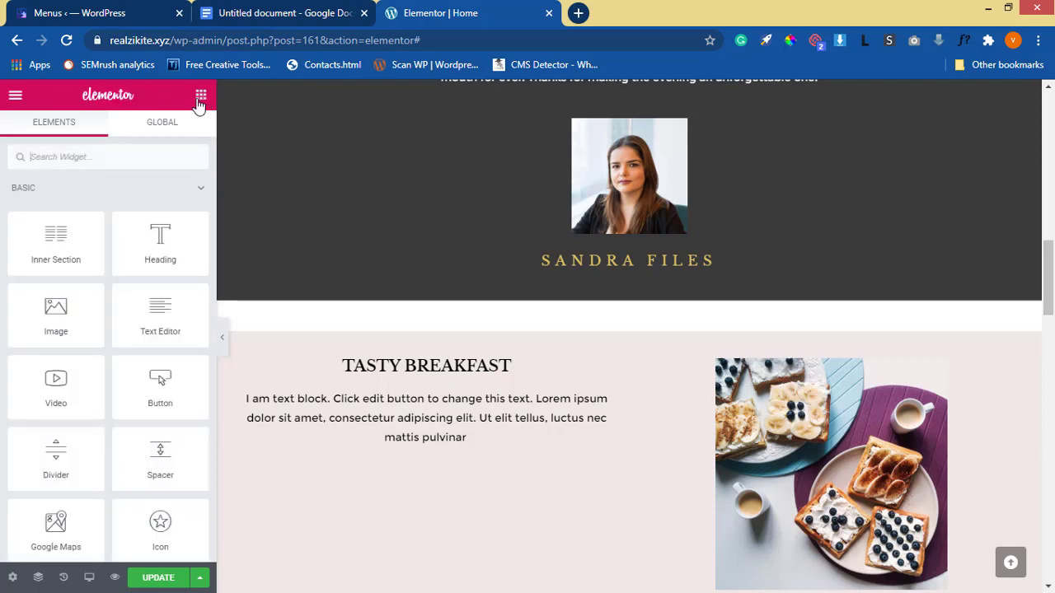
pyautogui.click(113, 158)
pyautogui.write('menu')
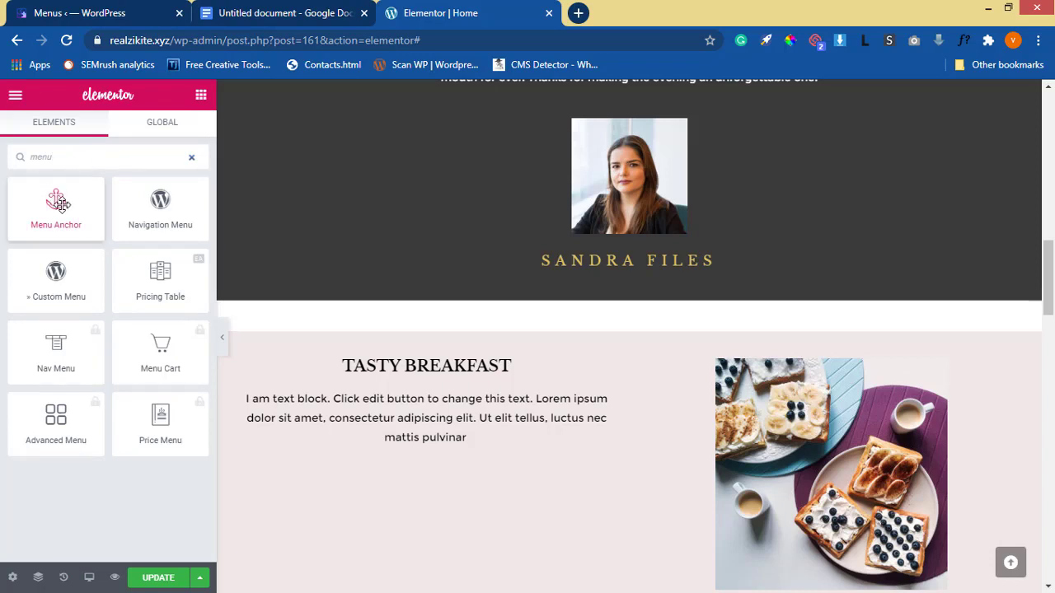
pyautogui.moveTo(60, 205); pyautogui.dragTo(601, 355)
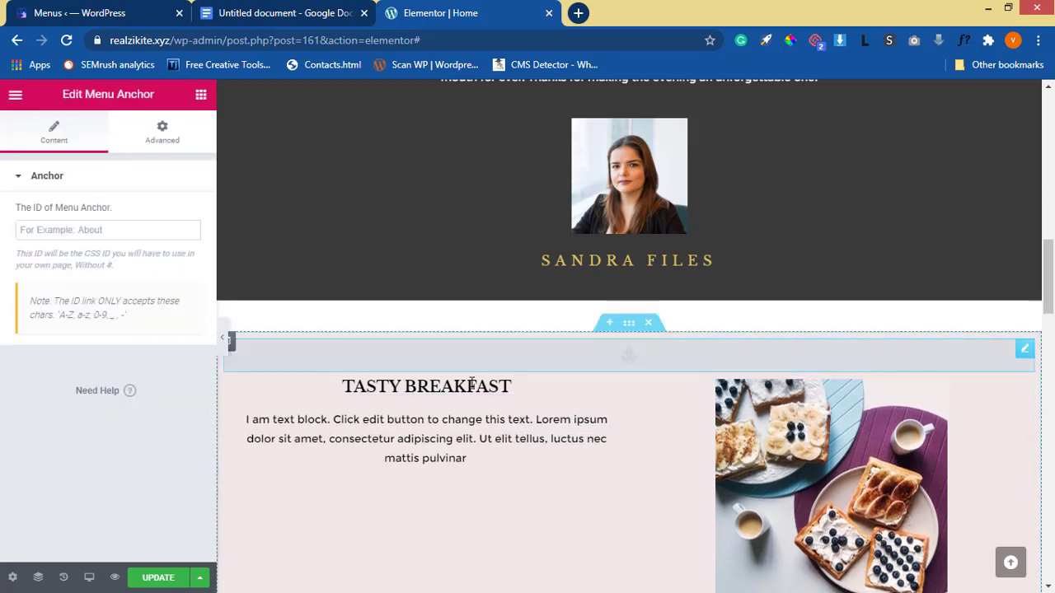
pyautogui.click(71, 231)
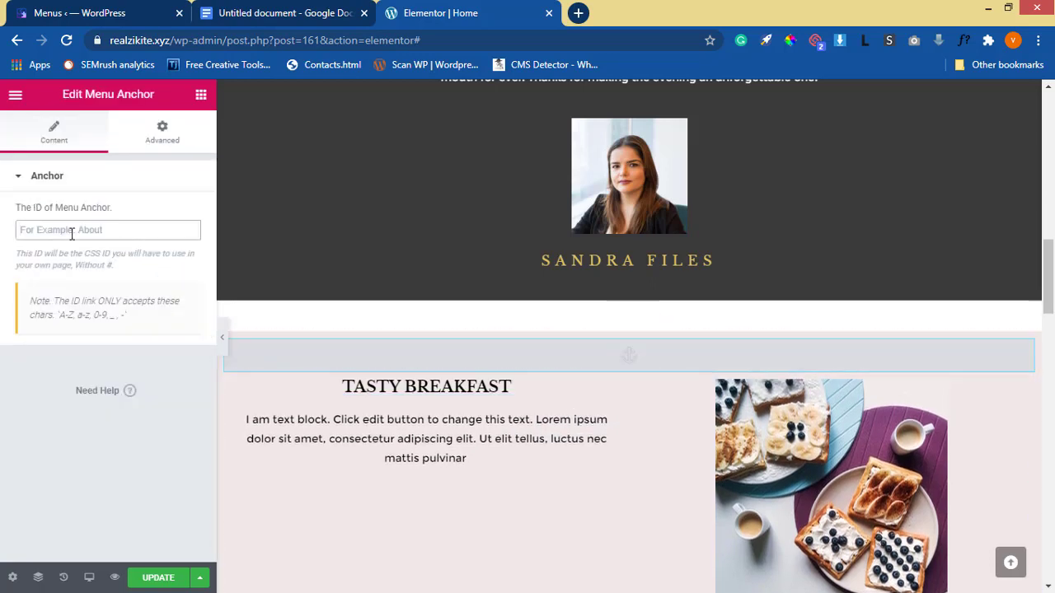
pyautogui.write('Blog')
# Place a Menu Anchor directly above the Visit Us heading and set its ID to Contact.
pyautogui.scroll(-5, 344, 370)
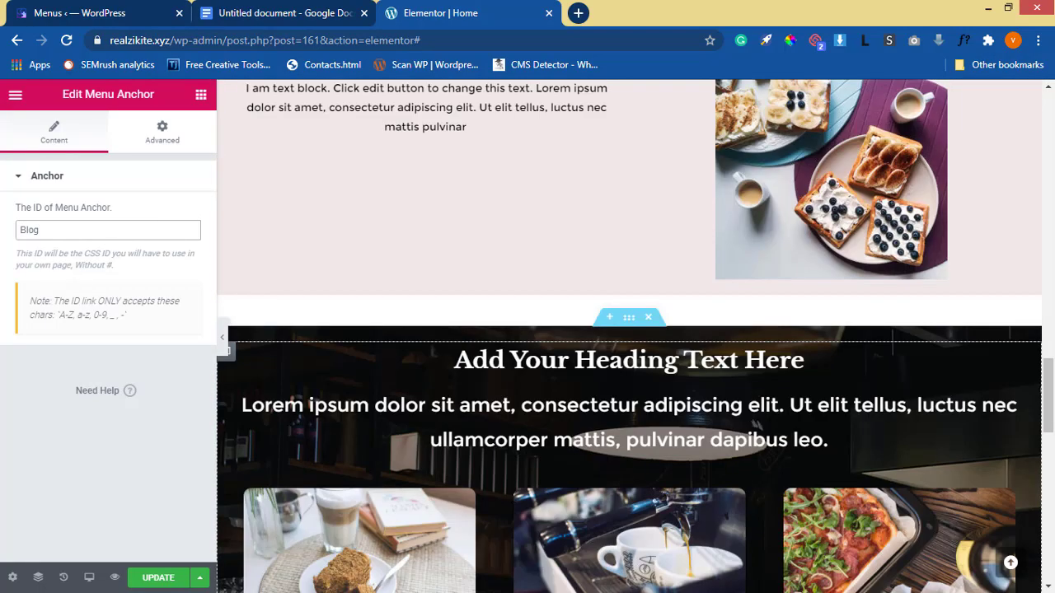
pyautogui.scroll(-8, 511, 510)
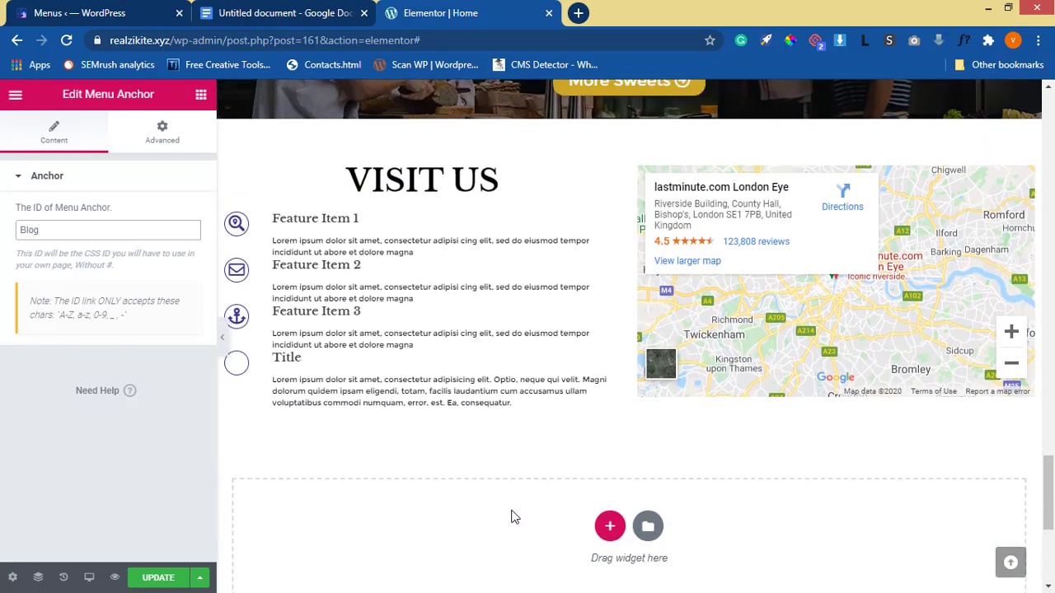
pyautogui.scroll(6, 511, 514)
pyautogui.scroll(-3, 518, 529)
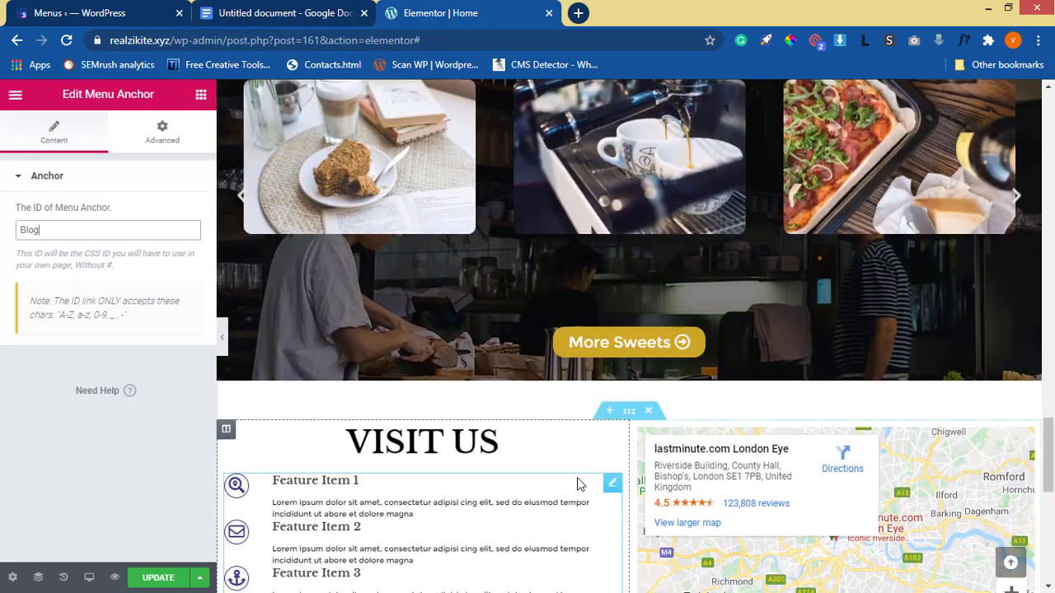
pyautogui.scroll(-1, 578, 484)
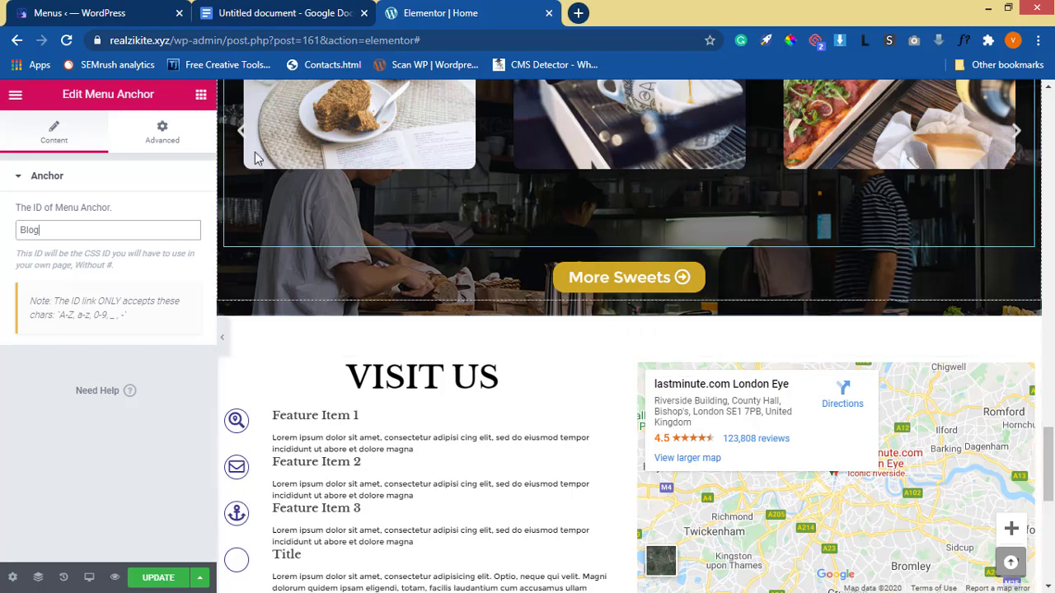
pyautogui.click(202, 97)
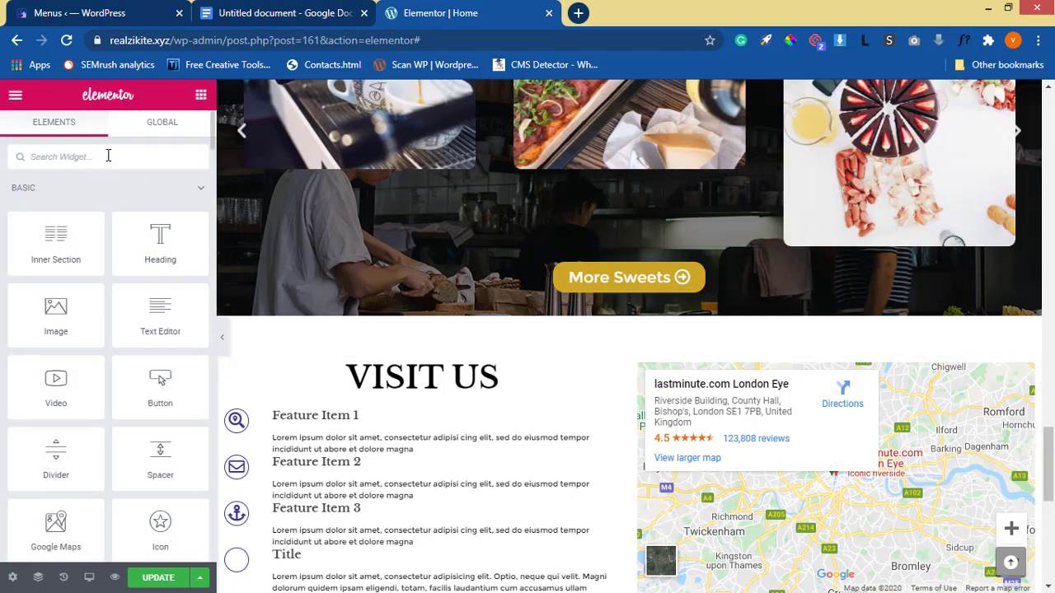
pyautogui.write('menu')
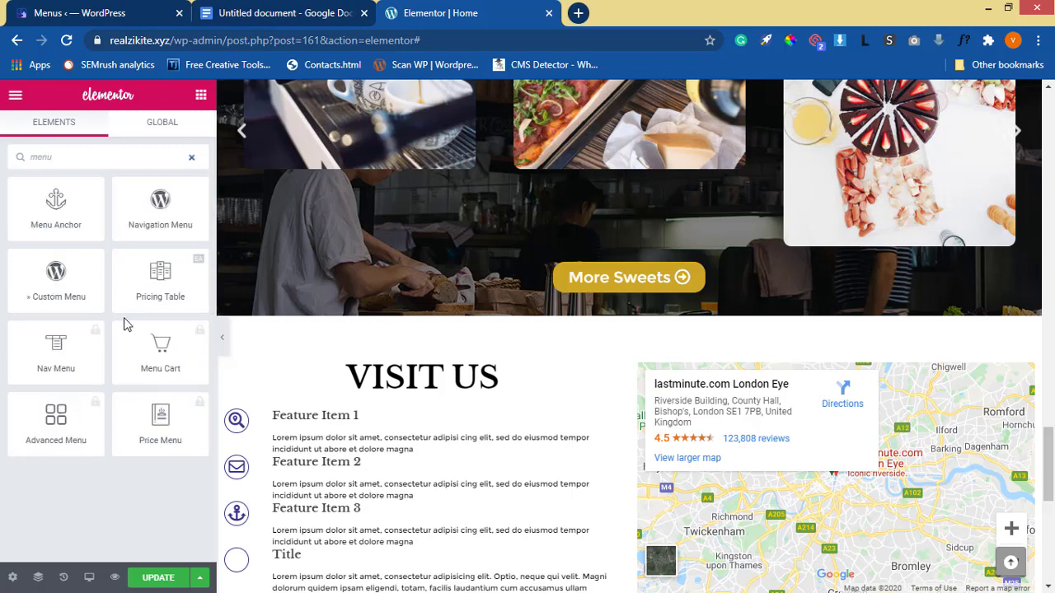
pyautogui.moveTo(66, 206); pyautogui.dragTo(417, 375)
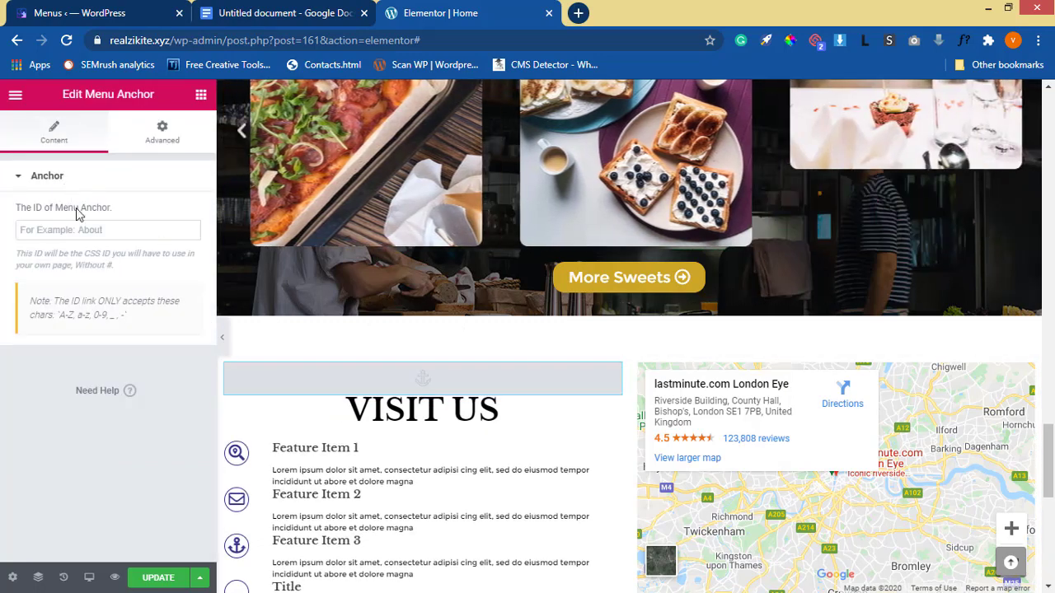
pyautogui.click(95, 229)
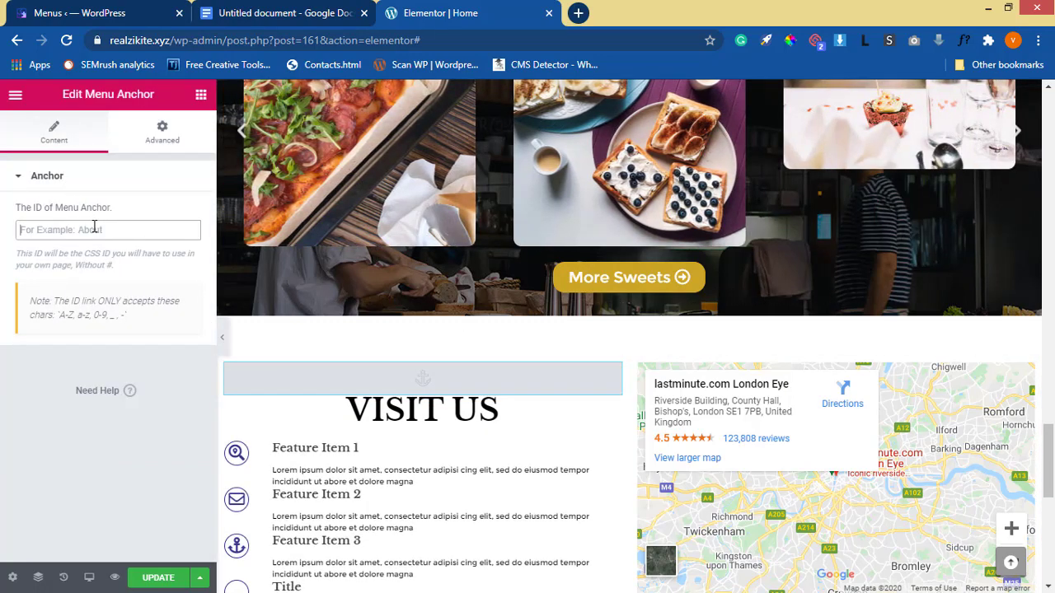
pyautogui.write('Con')
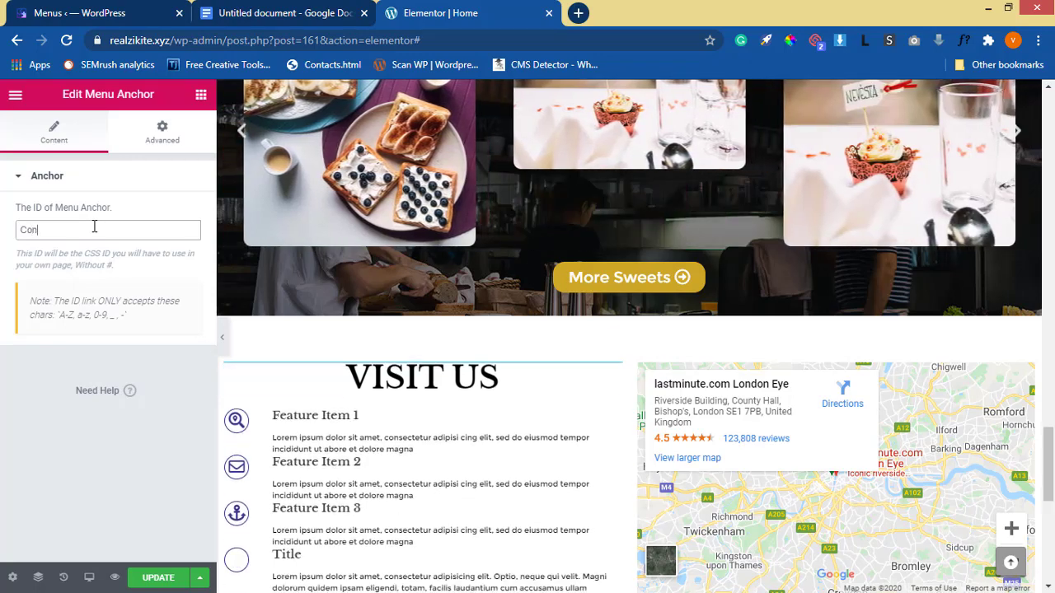
pyautogui.write('tact')
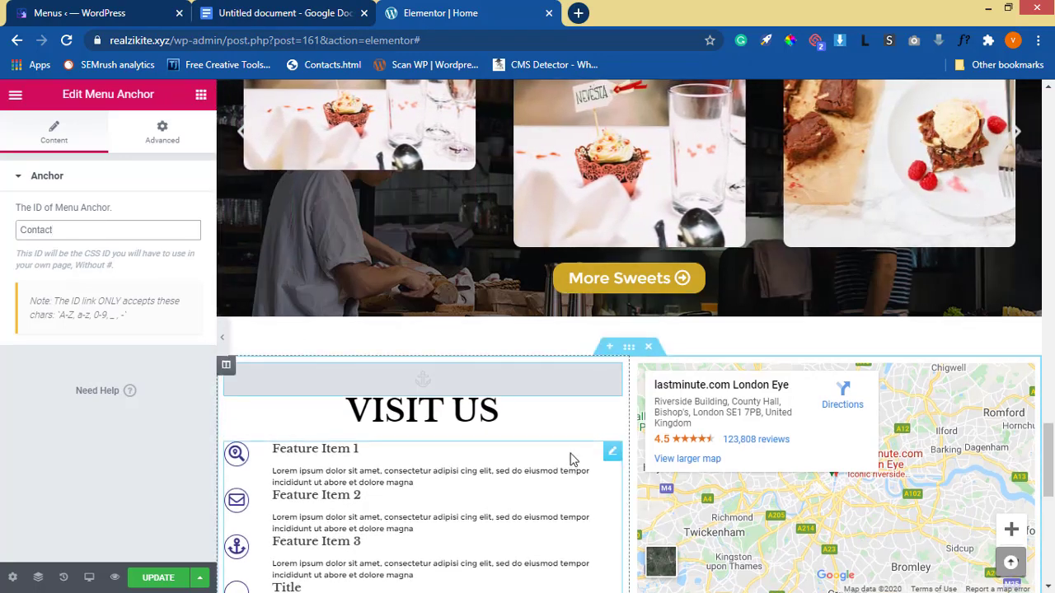
# Search the widgets for "men", review the anchored sections from Our Sweets down to Visit Us, and update the page.
pyautogui.scroll(10, 573, 458)
pyautogui.scroll(15, 575, 458)
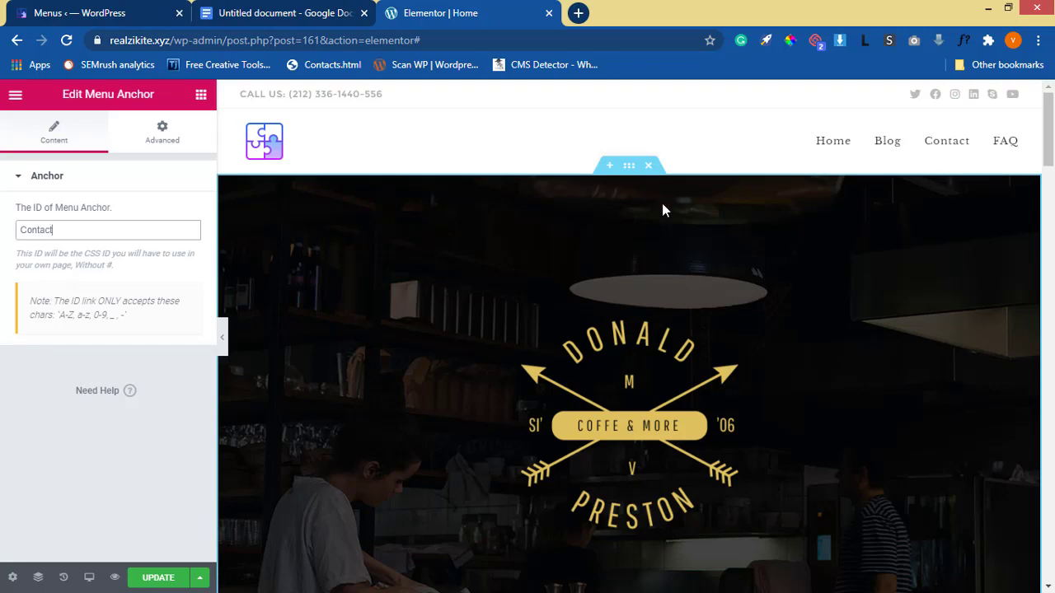
pyautogui.scroll(-6, 662, 206)
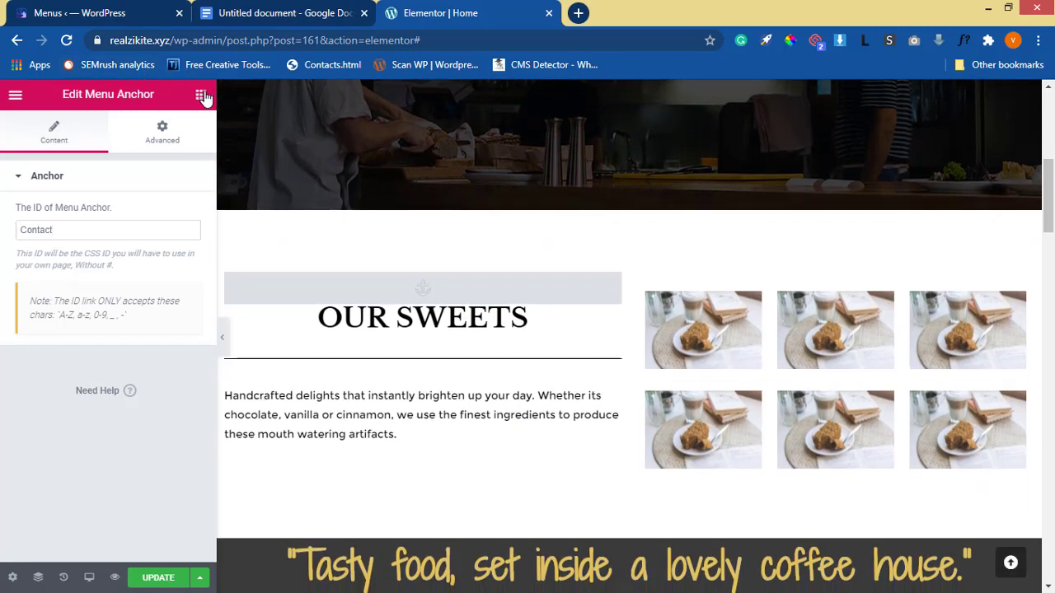
pyautogui.click(201, 96)
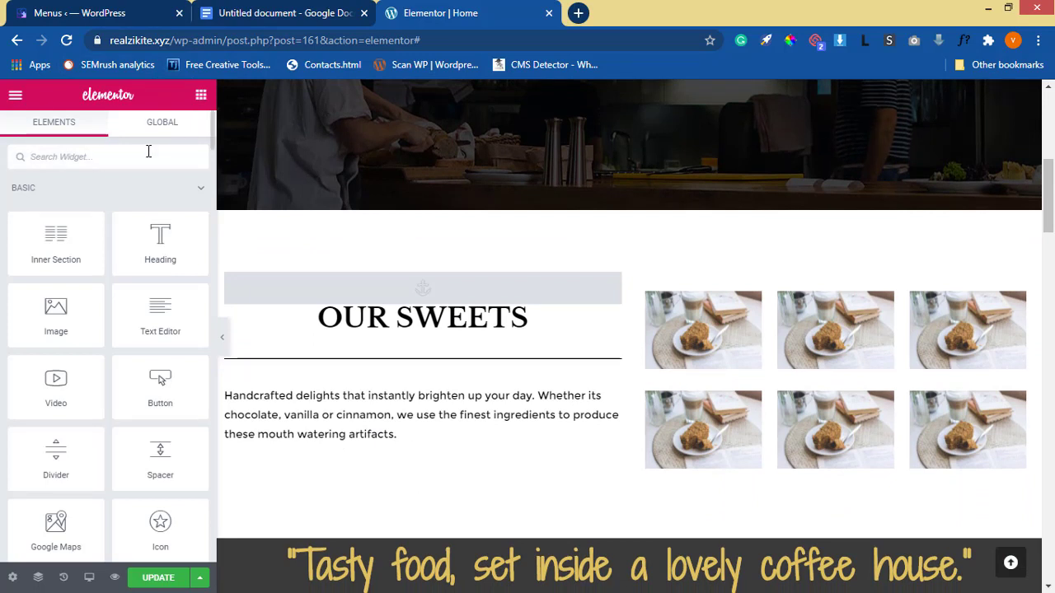
pyautogui.click(148, 151)
pyautogui.write('men')
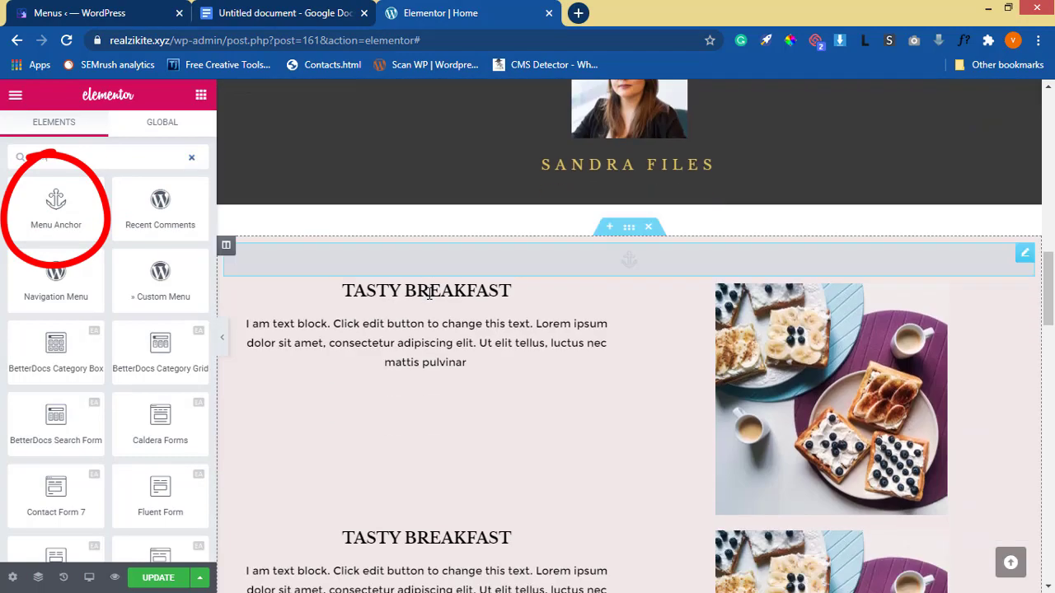
pyautogui.scroll(-1, 484, 213)
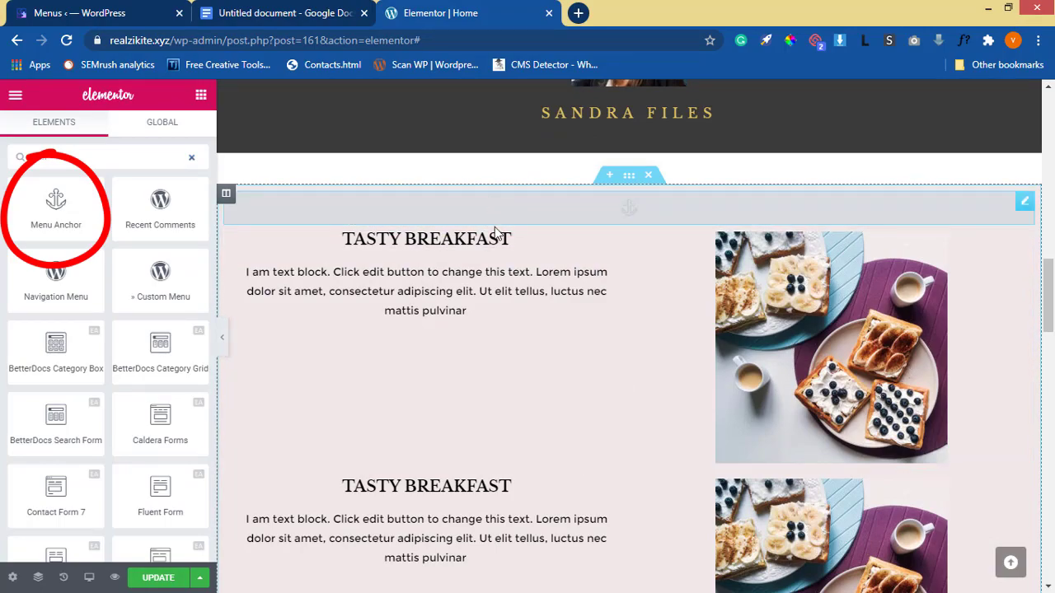
pyautogui.scroll(-15, 495, 234)
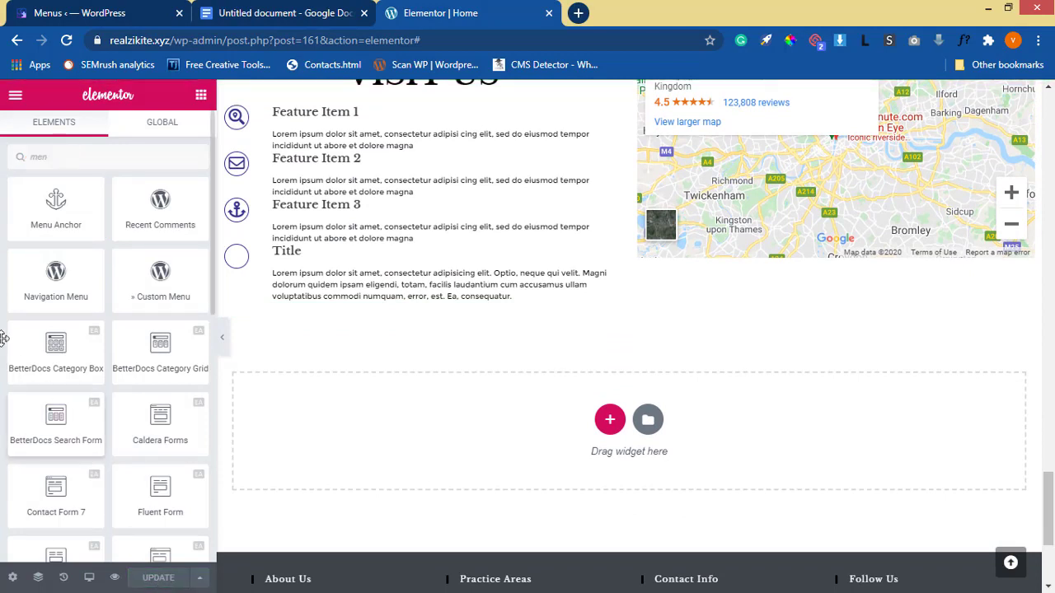
# Exit the Elementor editor to the WordPress dashboard and return to the list of all pages.
pyautogui.click(15, 99)
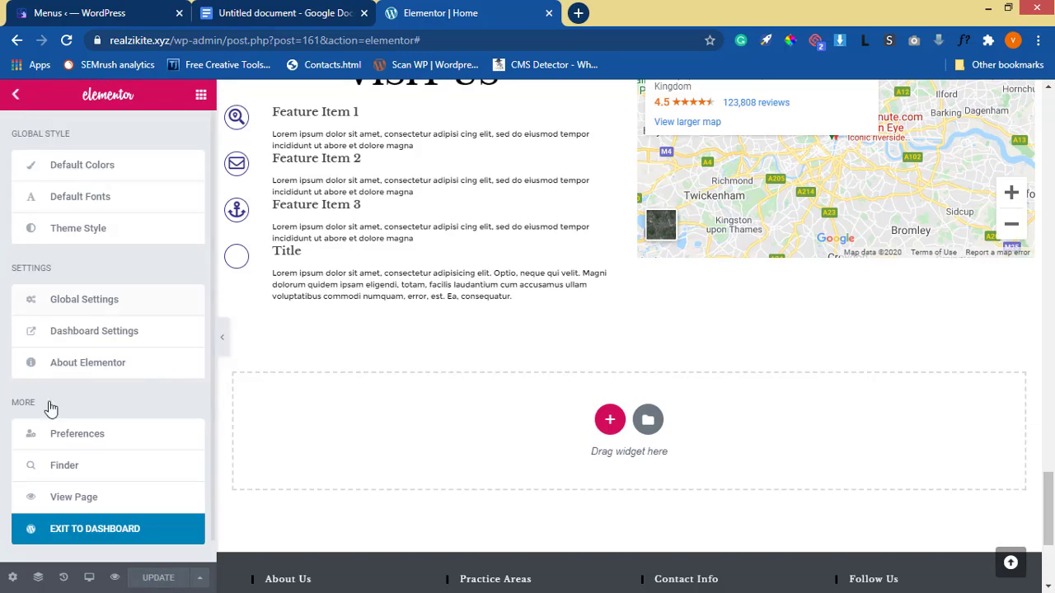
pyautogui.click(93, 540)
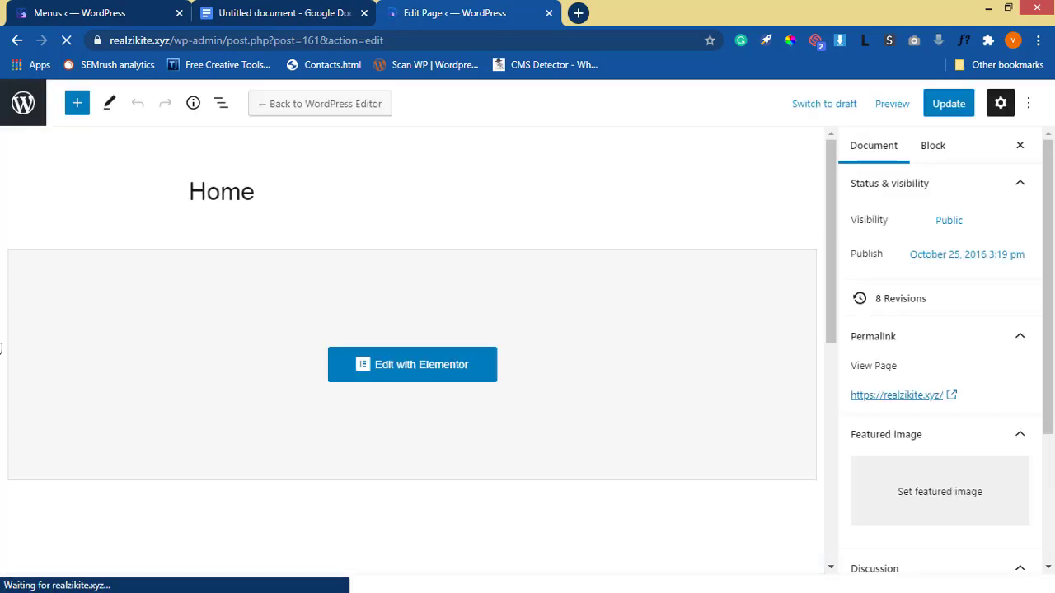
pyautogui.click(34, 107)
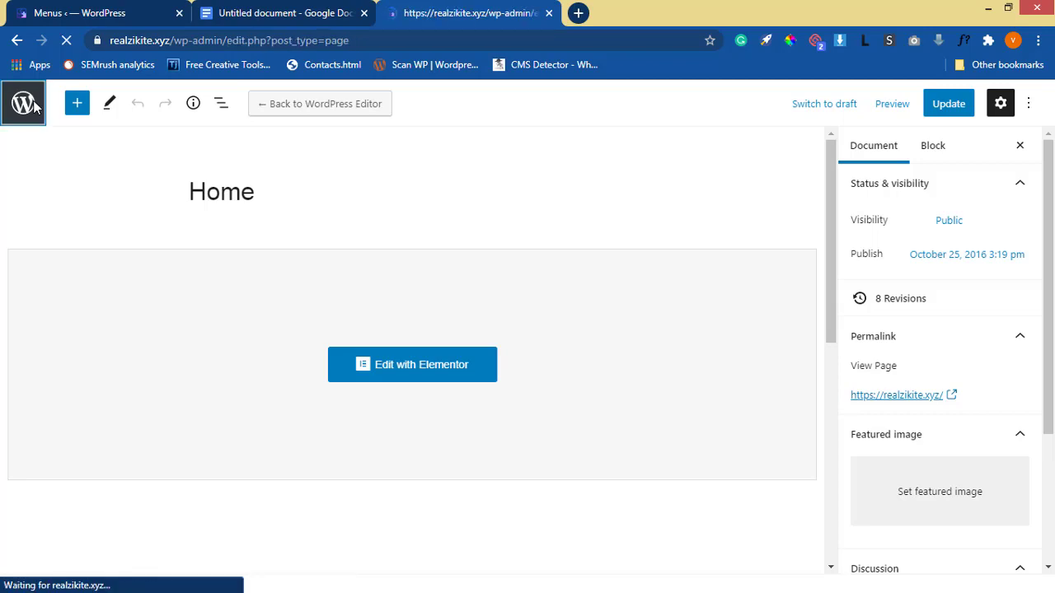
pyautogui.scroll(-1, 24, 370)
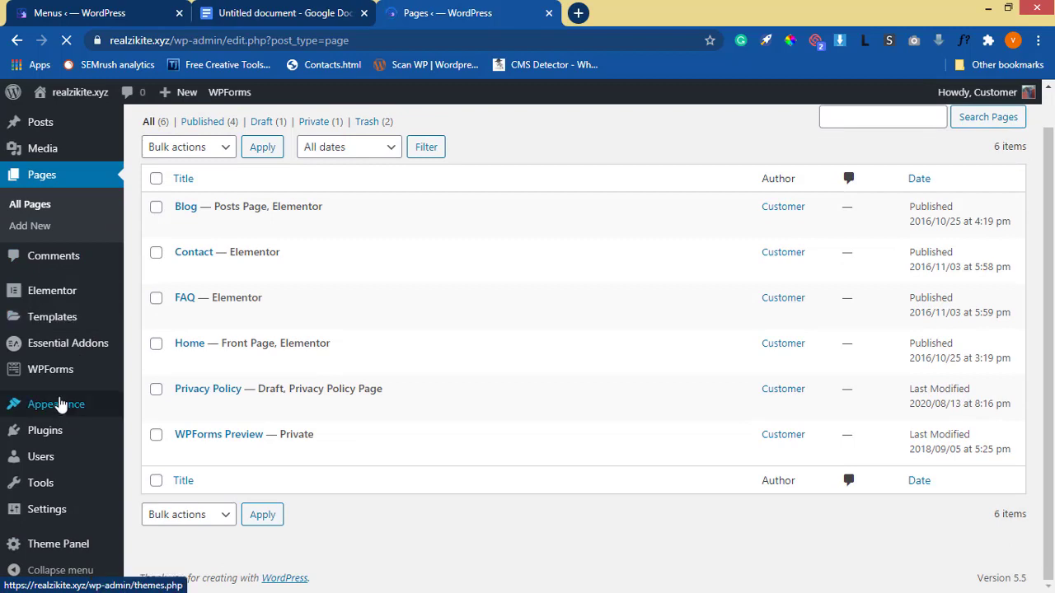
# Open the WordPress menu editor under Appearance and remove the Home and Blog items from the Footer Menu.
pyautogui.moveTo(52, 408)
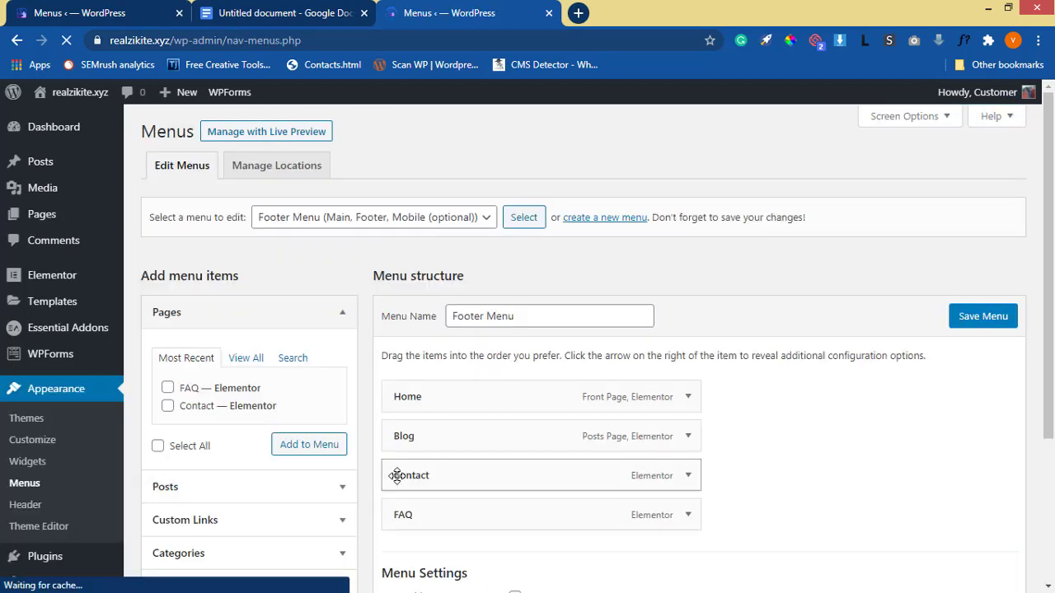
pyautogui.scroll(-3, 318, 440)
pyautogui.scroll(2, 313, 403)
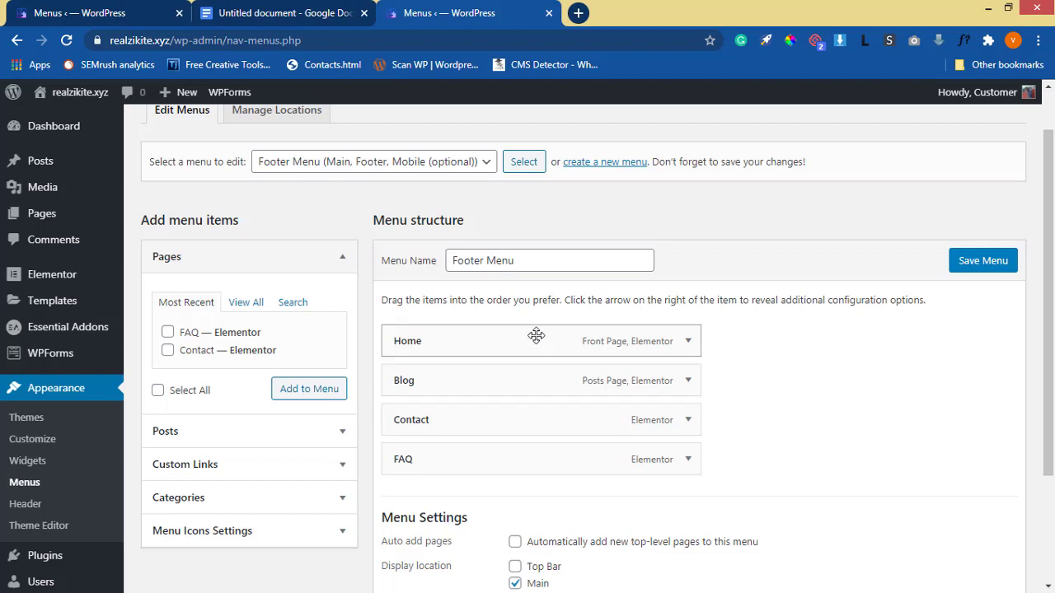
pyautogui.click(689, 341)
pyautogui.scroll(-2, 524, 424)
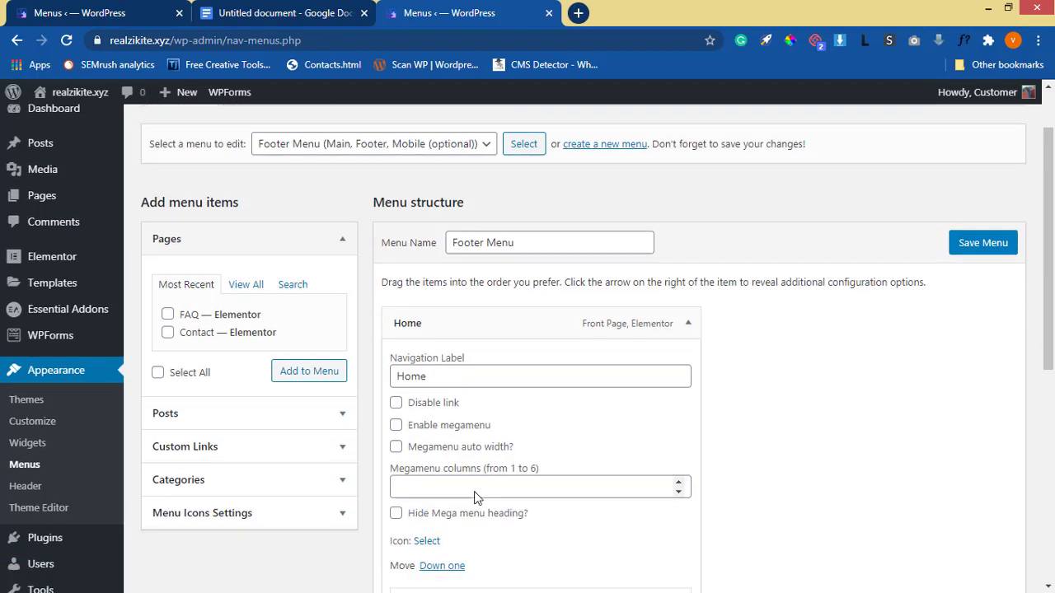
pyautogui.click(408, 492)
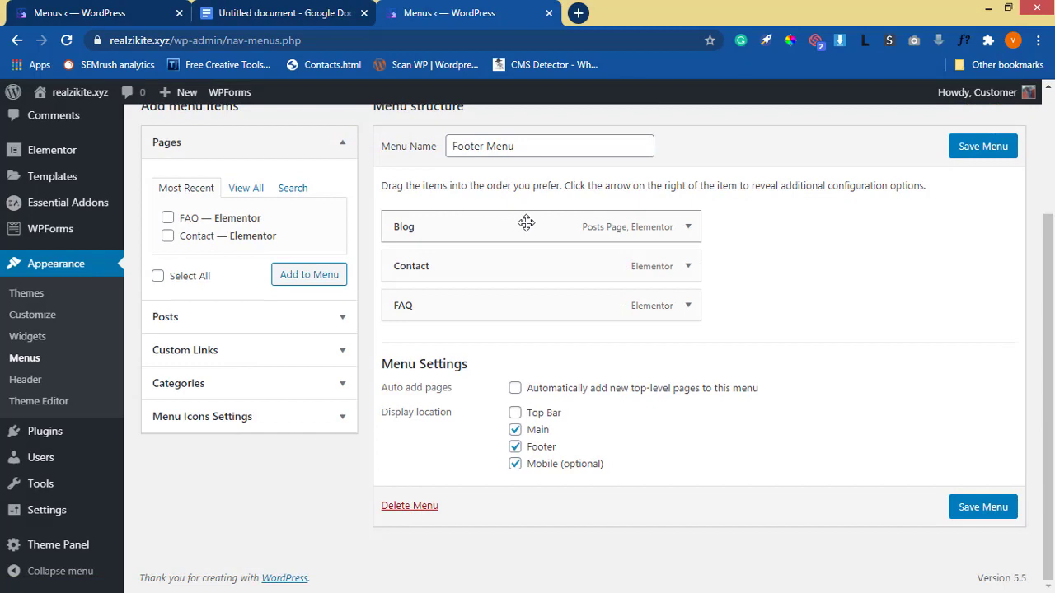
pyautogui.click(687, 230)
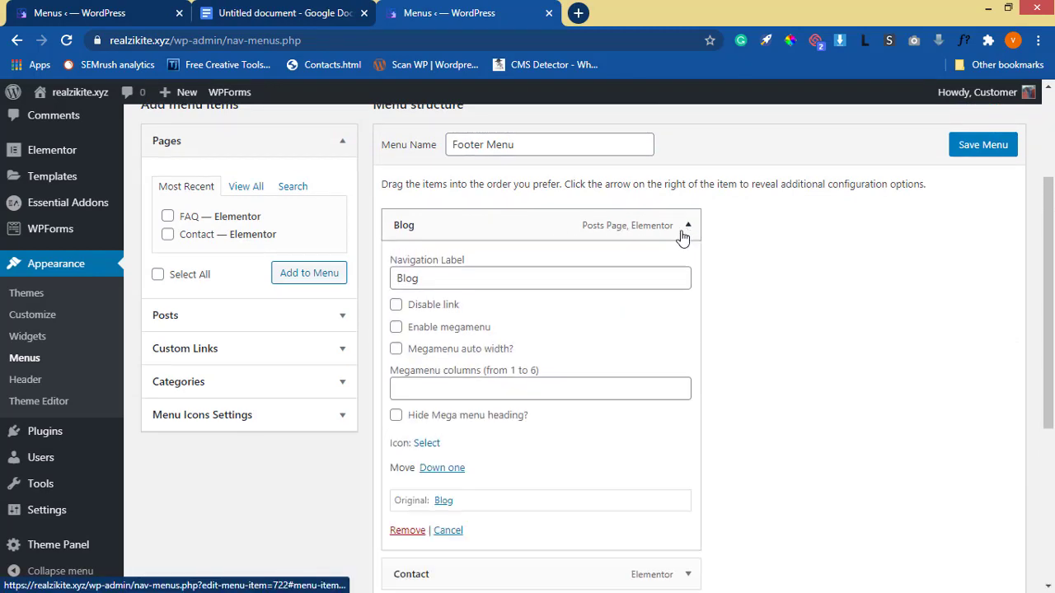
pyautogui.click(407, 530)
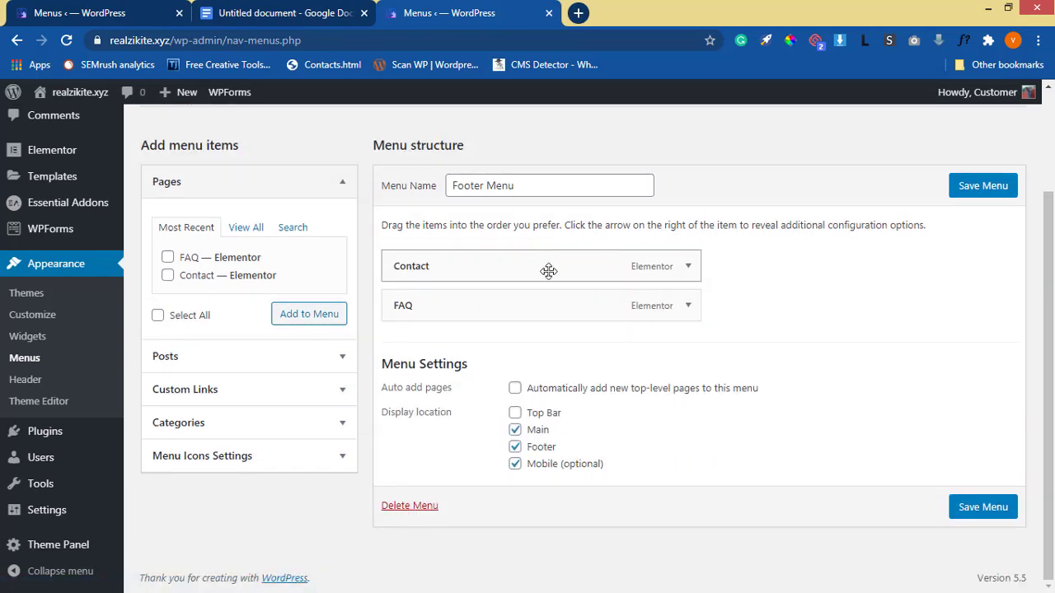
# Remove the Contact and FAQ page items from the Footer Menu.
pyautogui.click(689, 268)
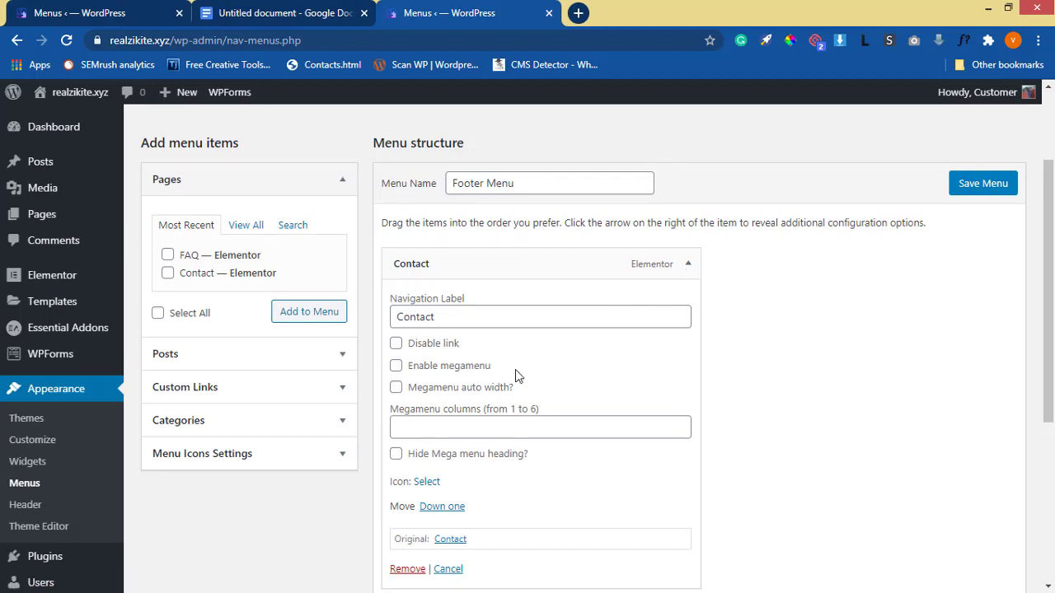
pyautogui.scroll(-2, 462, 388)
pyautogui.click(412, 416)
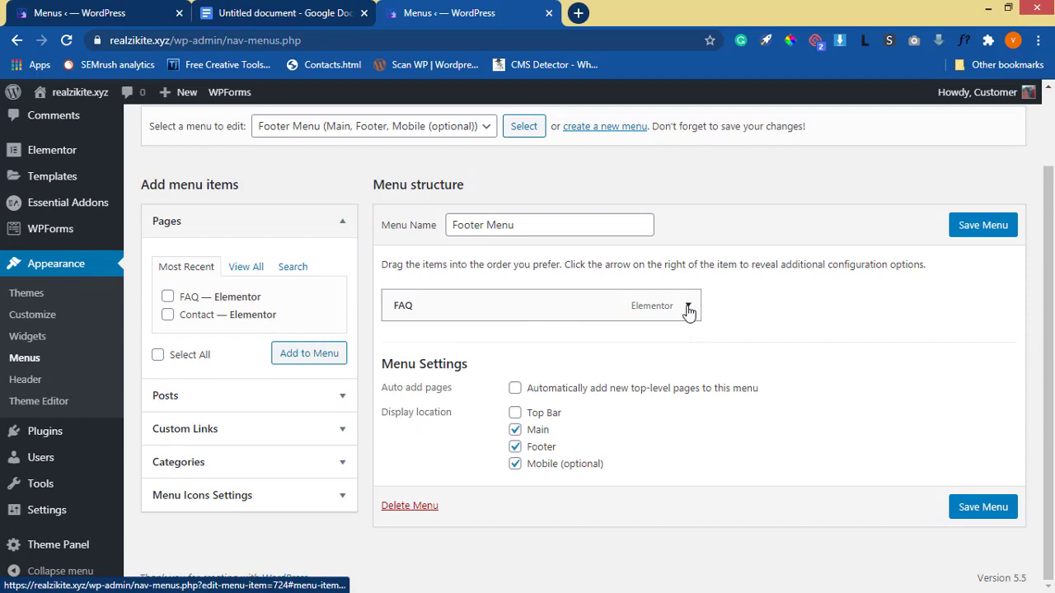
pyautogui.click(688, 308)
pyautogui.scroll(-3, 494, 437)
pyautogui.click(412, 360)
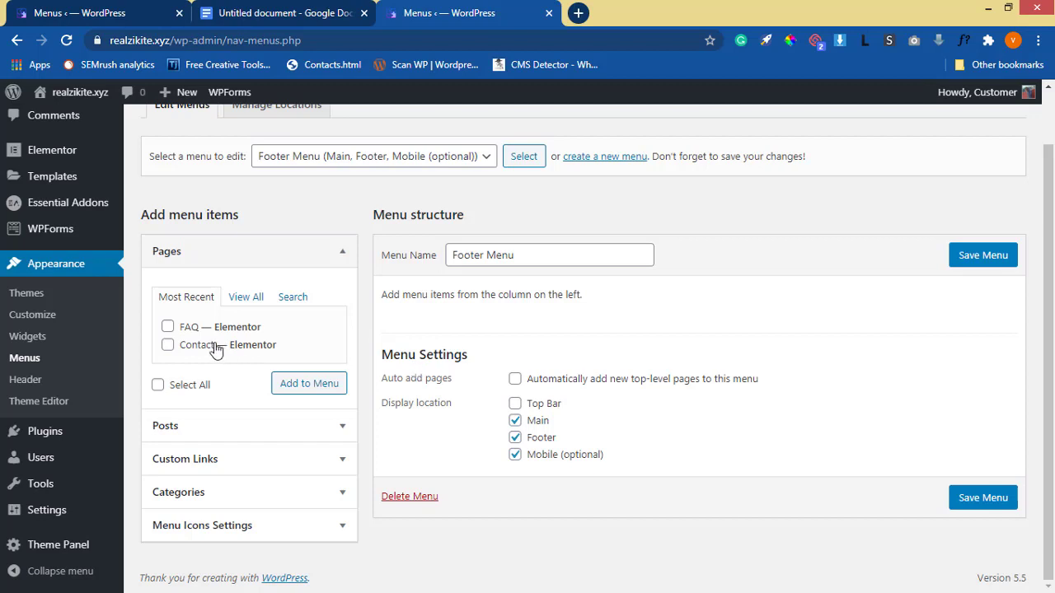
# Begin a custom link for the Footer Menu with the link text Services.
pyautogui.click(223, 459)
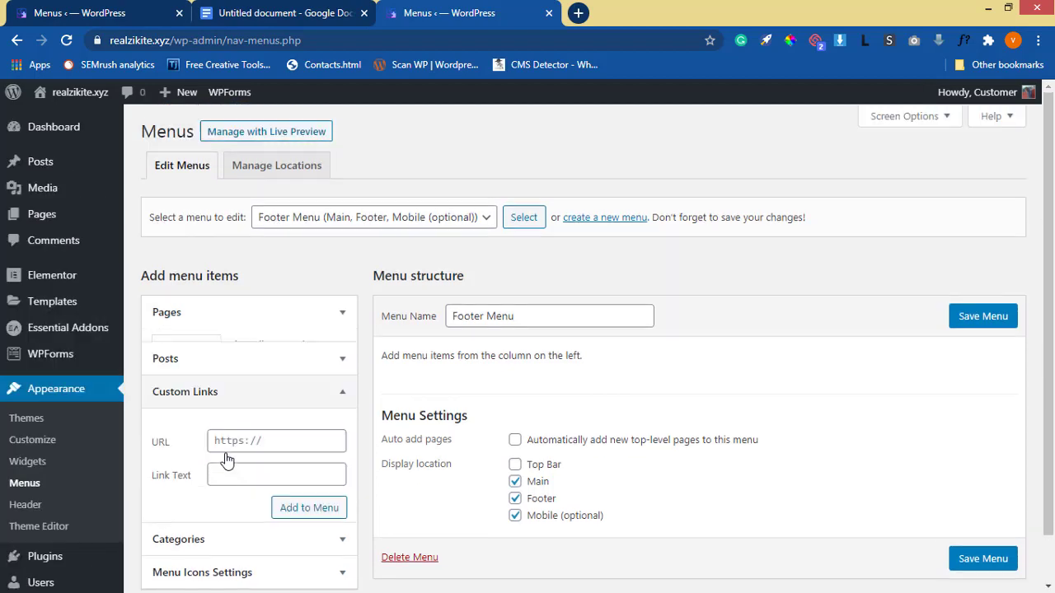
pyautogui.scroll(-2, 247, 396)
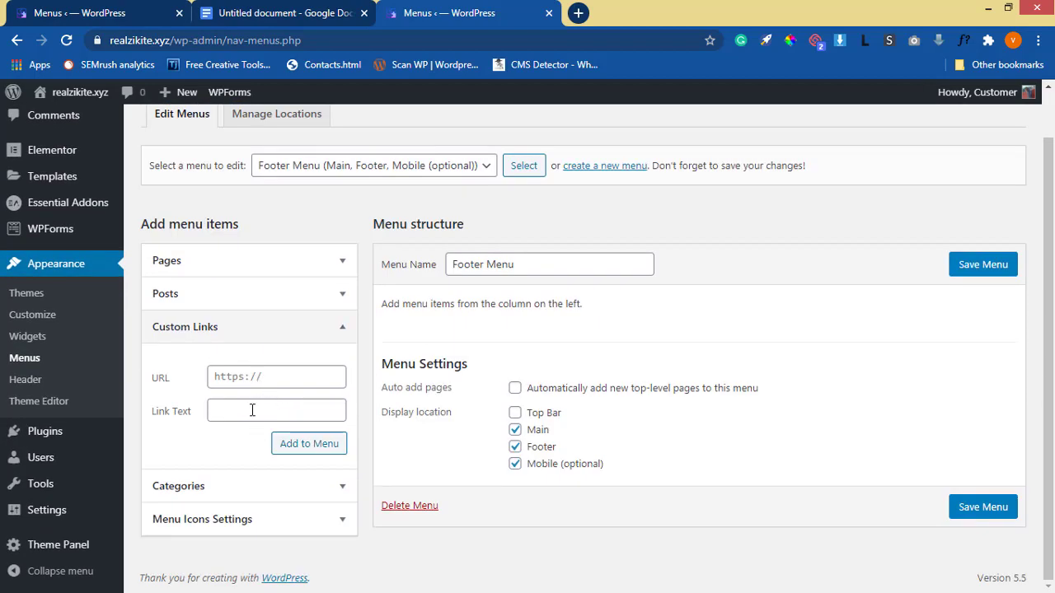
pyautogui.click(252, 410)
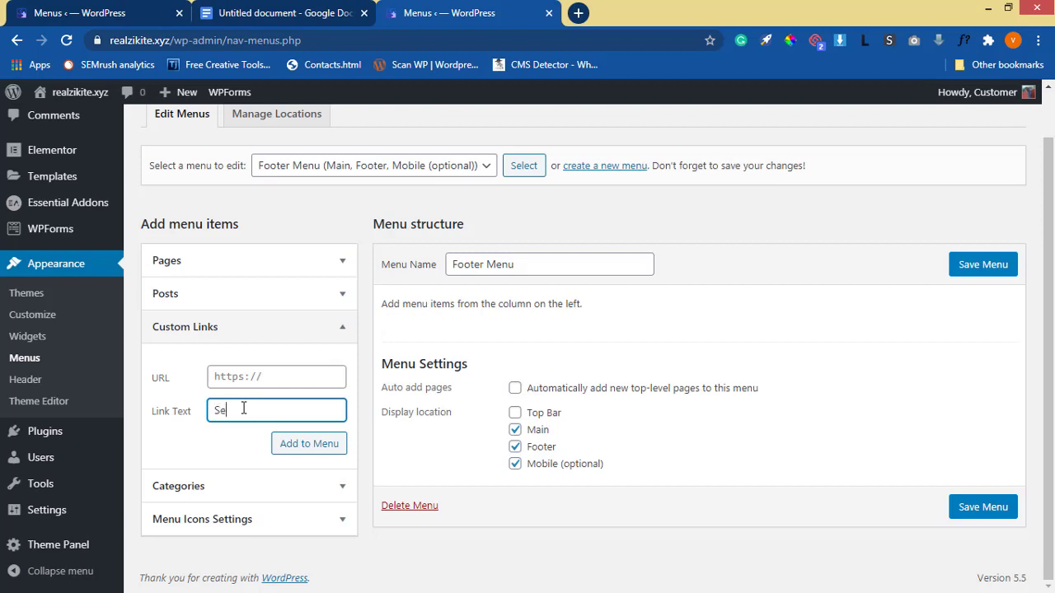
pyautogui.write('ces')
# Give the Services link the URL #Services, copy that URL for reuse, and add the link to the menu.
pyautogui.click(294, 376)
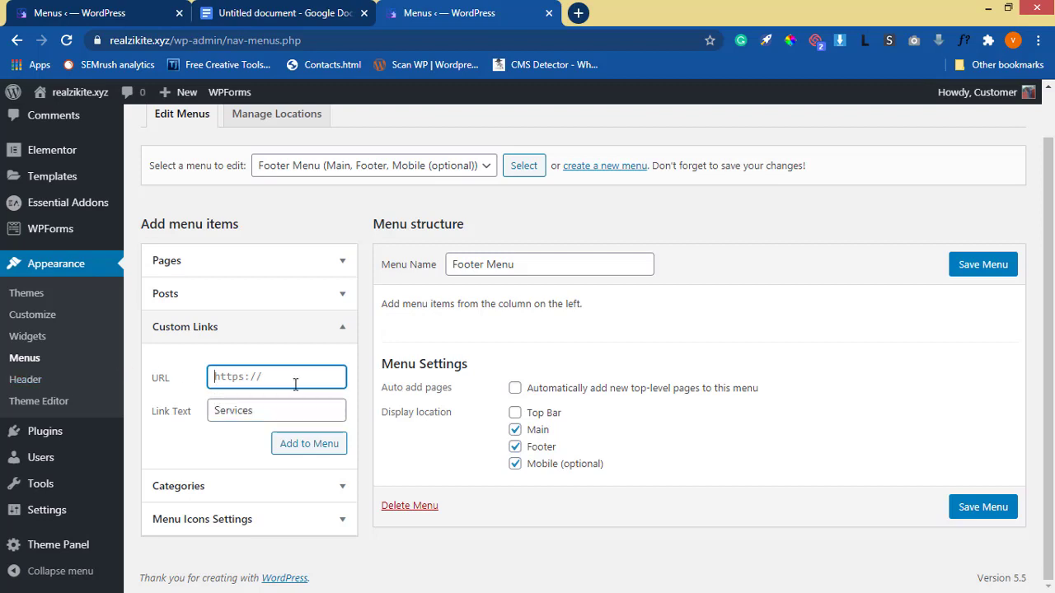
pyautogui.moveTo(1037, 444)
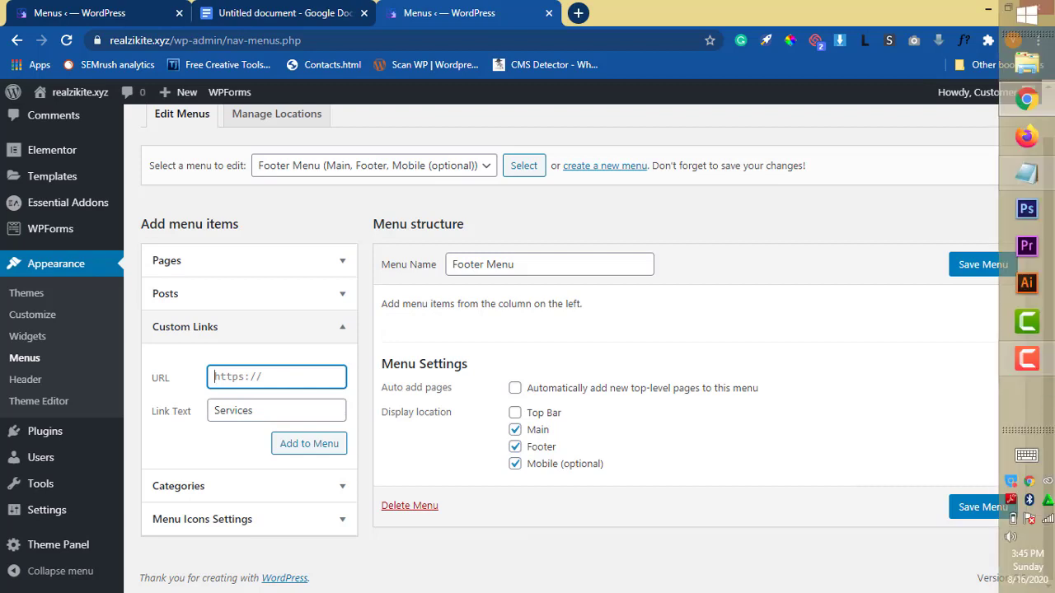
pyautogui.click(1034, 465)
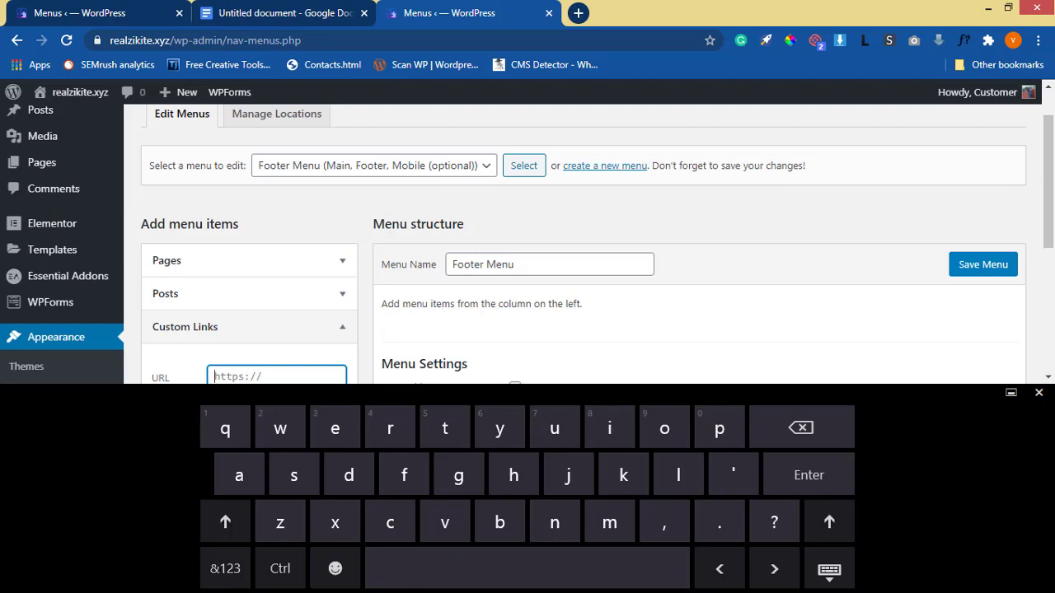
pyautogui.click(225, 569)
pyautogui.click(377, 432)
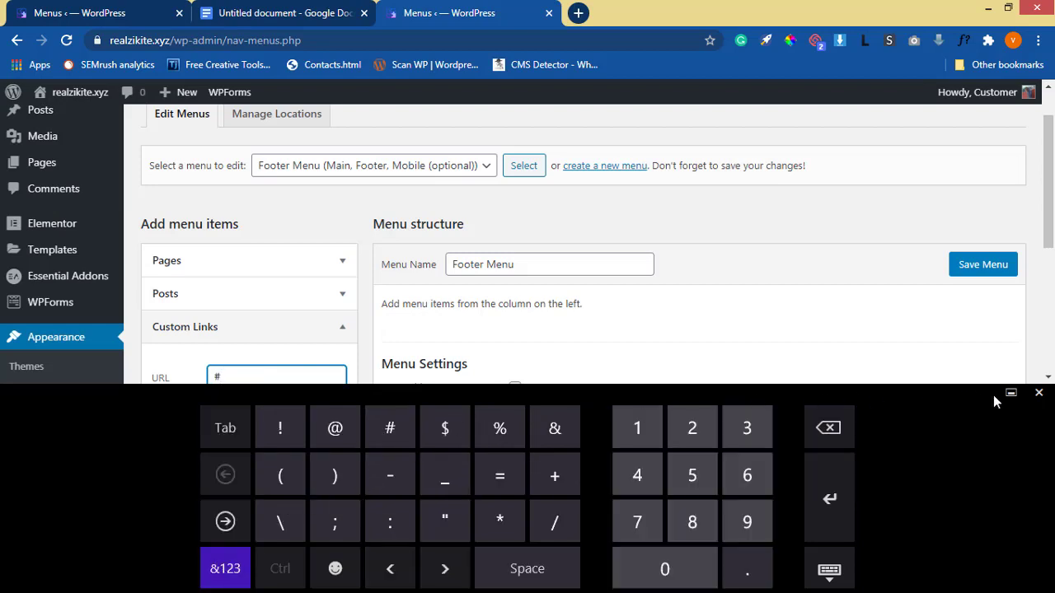
pyautogui.click(1039, 393)
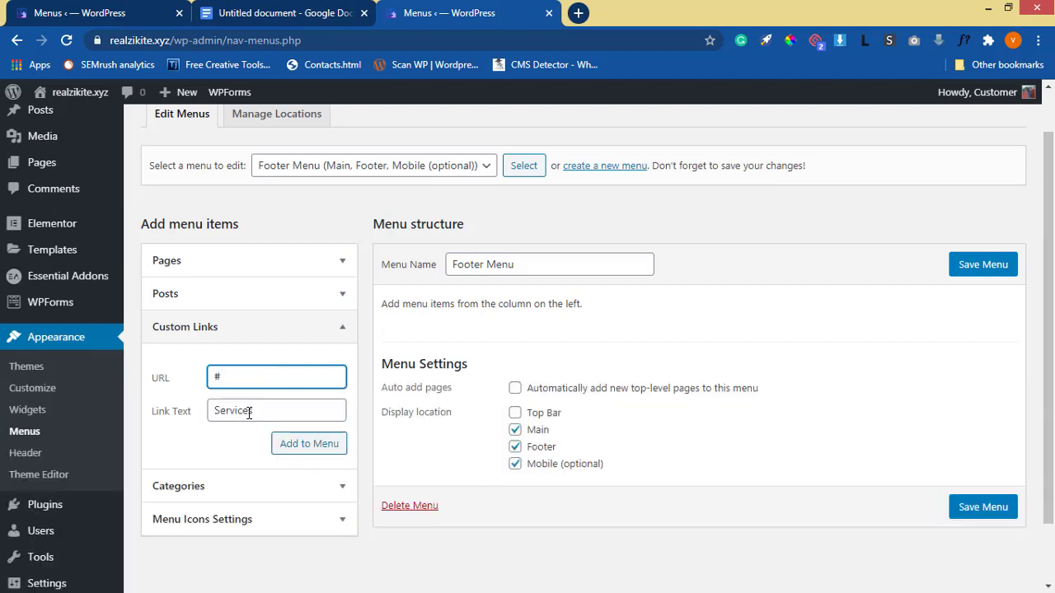
pyautogui.write('Services')
pyautogui.hotkey('ctrl', 'a')
pyautogui.hotkey('ctrl', 'c')
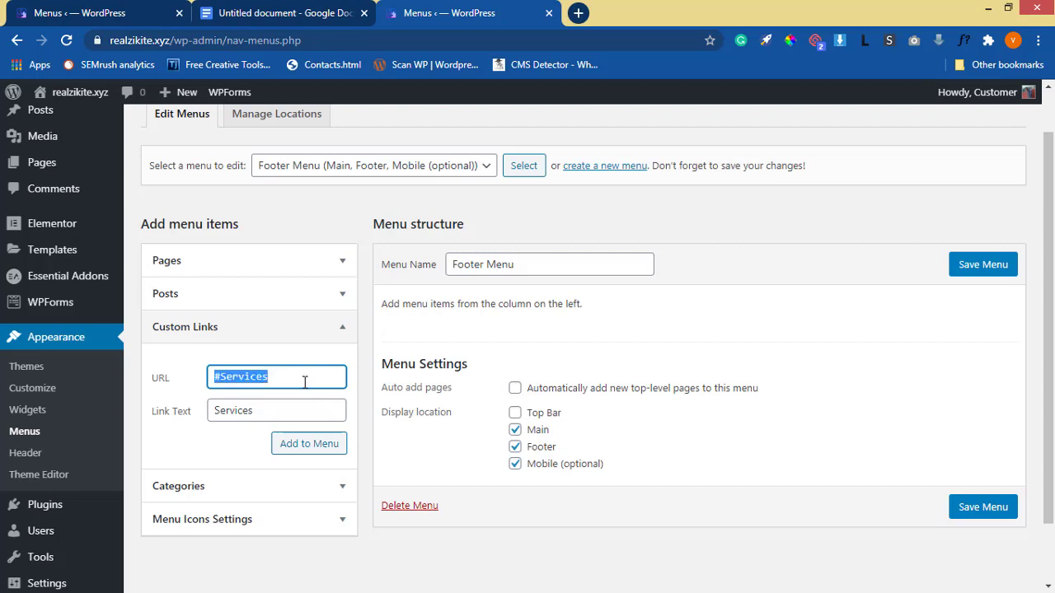
pyautogui.click(322, 455)
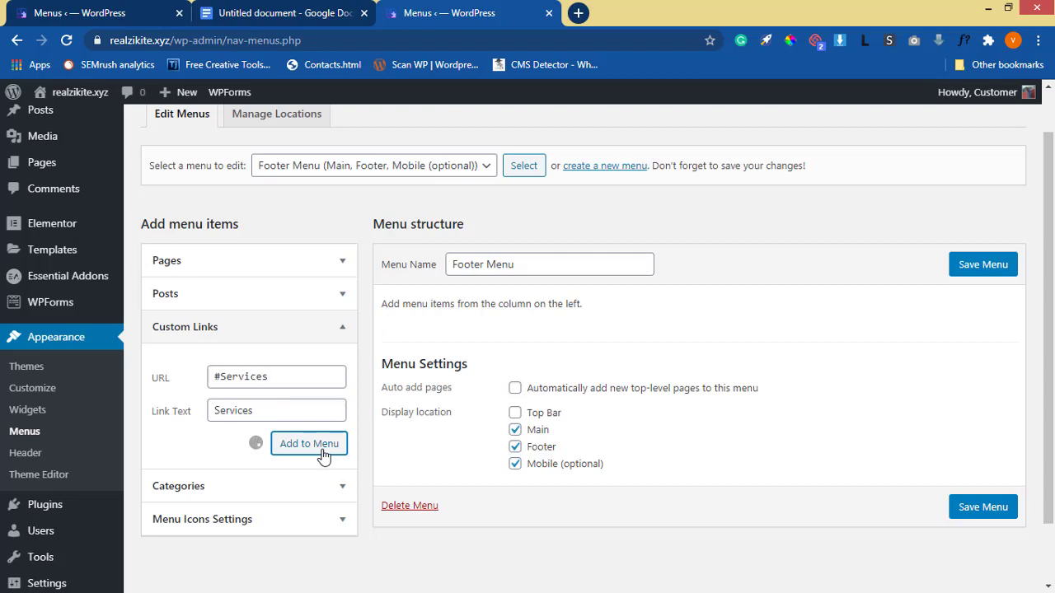
# Add a custom link with the text Contact and the URL #Contact to the Footer Menu, adapting the copied #Services URL.
pyautogui.click(261, 380)
pyautogui.rightClick(260, 379)
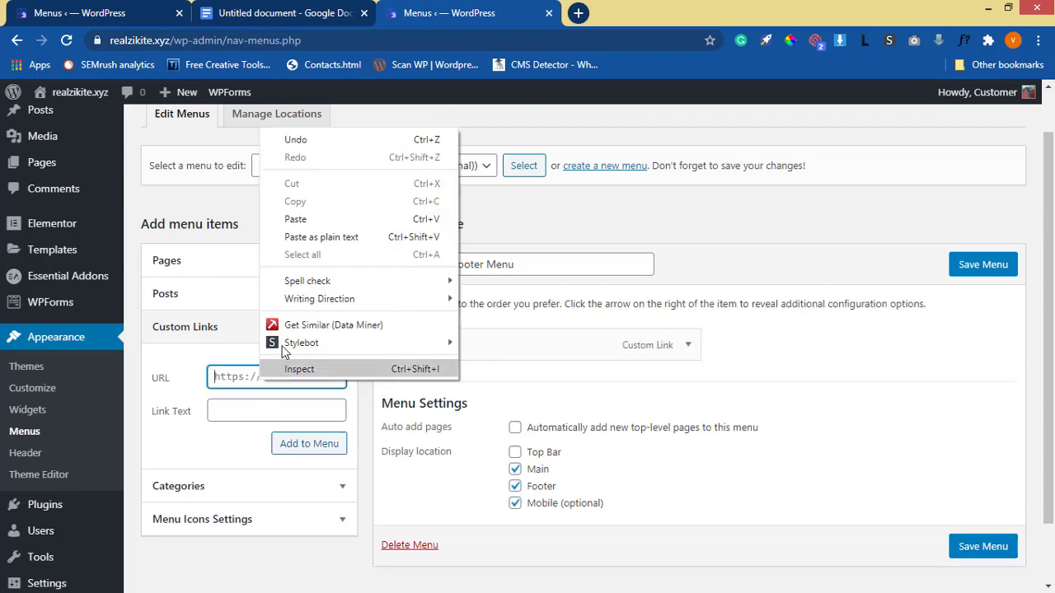
pyautogui.click(295, 219)
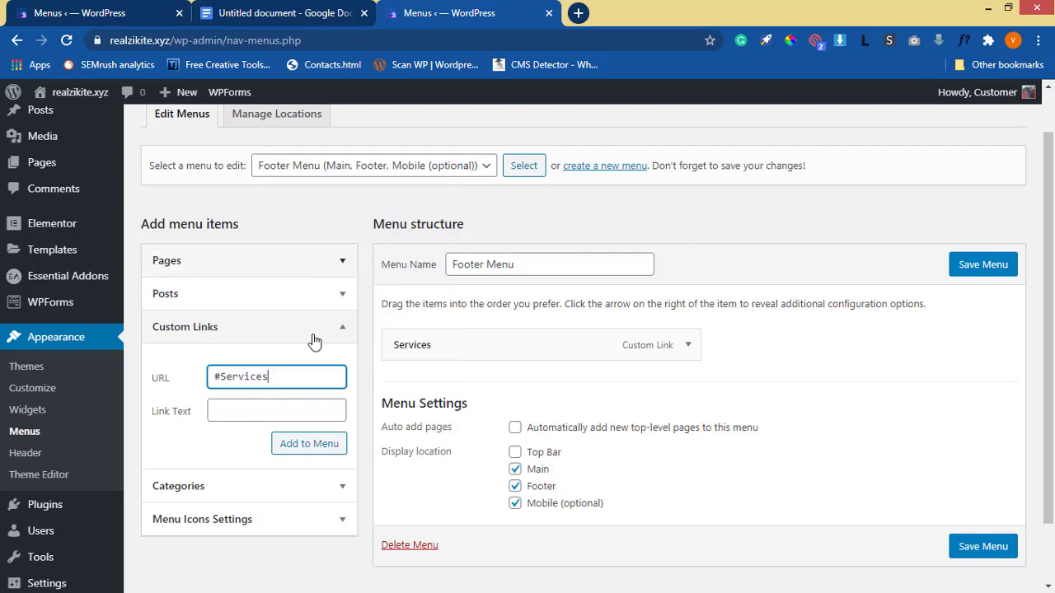
pyautogui.click(245, 408)
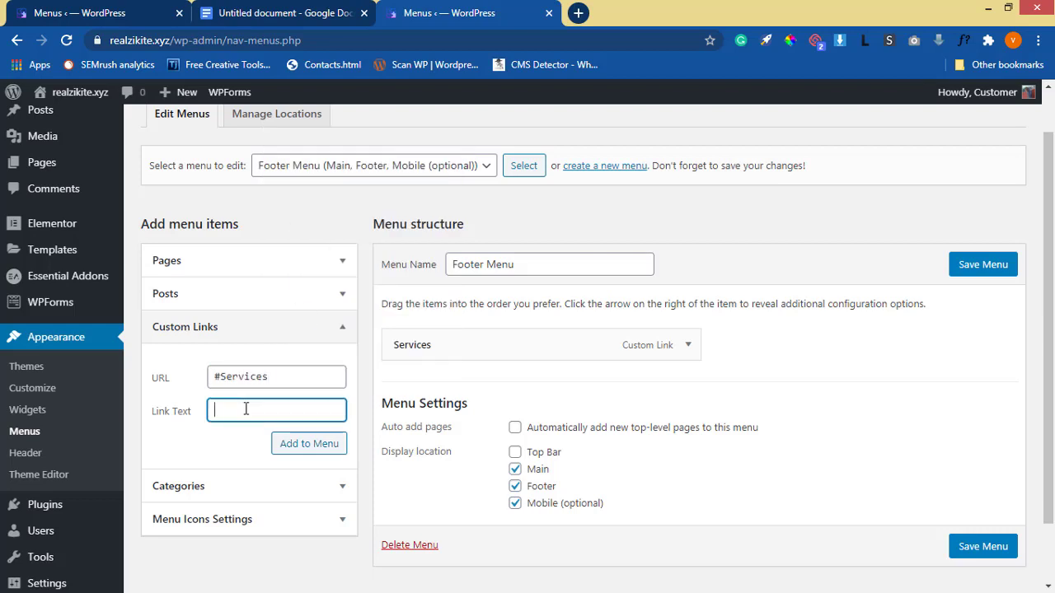
pyautogui.write('Contact')
pyautogui.click(279, 377)
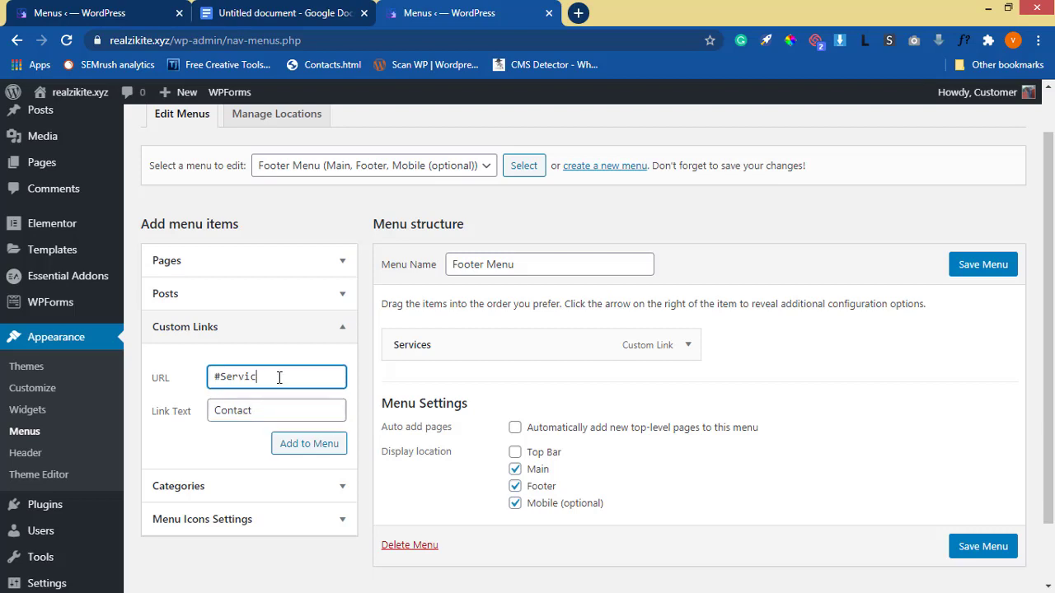
pyautogui.press('BackSpace')
pyautogui.press('BackSpace')
pyautogui.press('BackSpace')
pyautogui.press('BackSpace')
pyautogui.write('Contact')
pyautogui.click(319, 452)
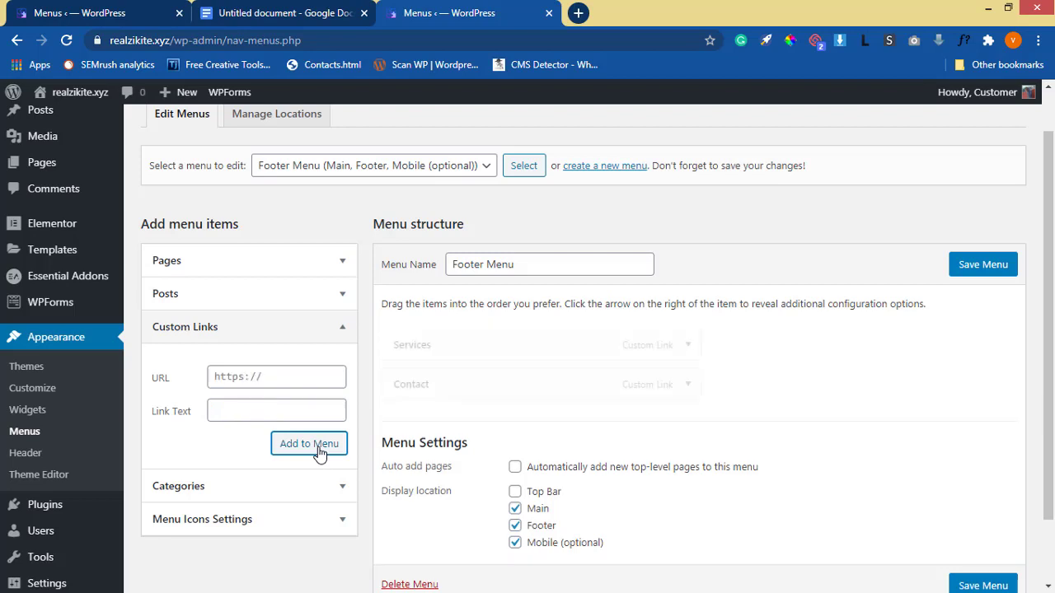
# Add a custom link with the text About and the URL #About to the Footer Menu and save the menu.
pyautogui.click(276, 410)
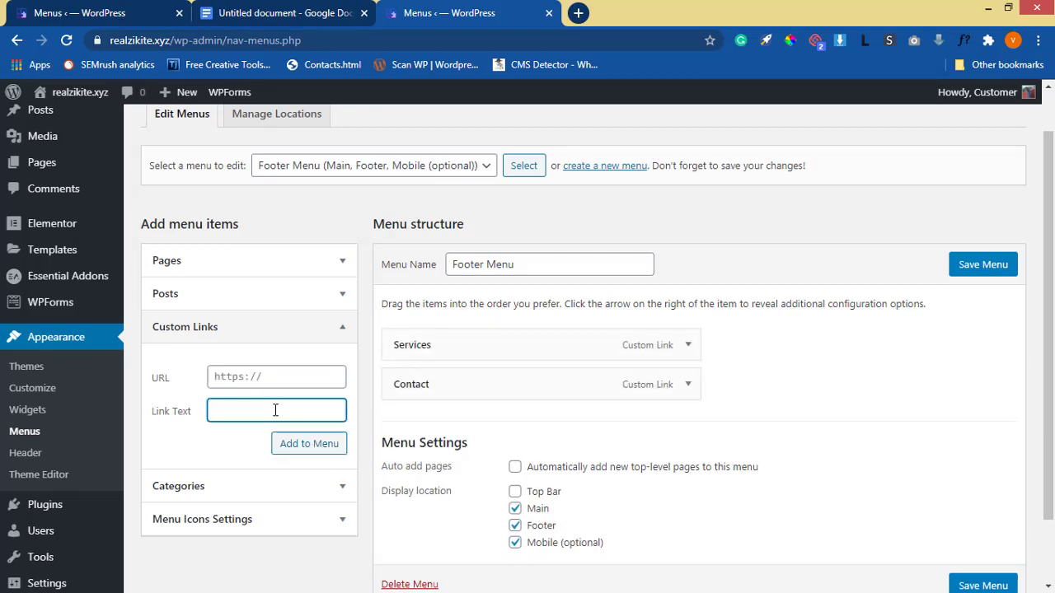
pyautogui.rightClick(270, 379)
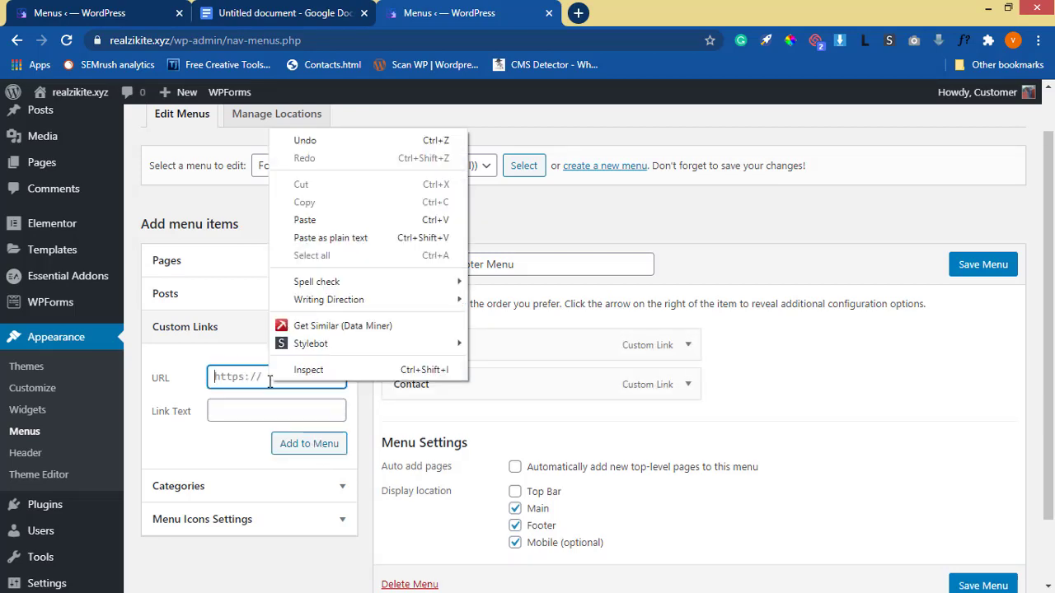
pyautogui.click(314, 220)
pyautogui.press('BackSpace')
pyautogui.press('BackSpace')
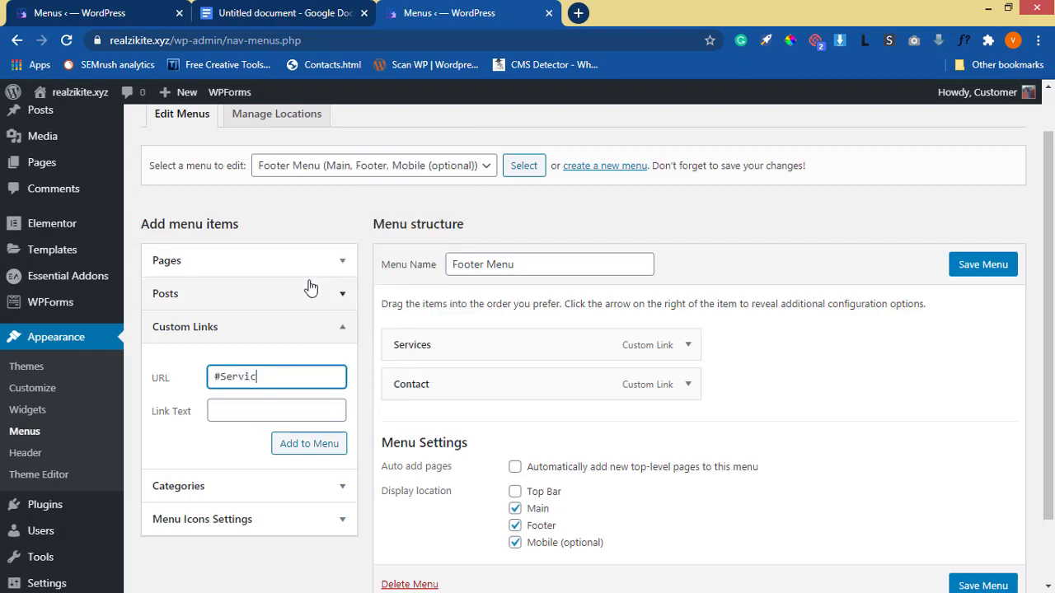
pyautogui.press('BackSpace')
pyautogui.press('BackSpace')
pyautogui.write('About')
pyautogui.click(257, 408)
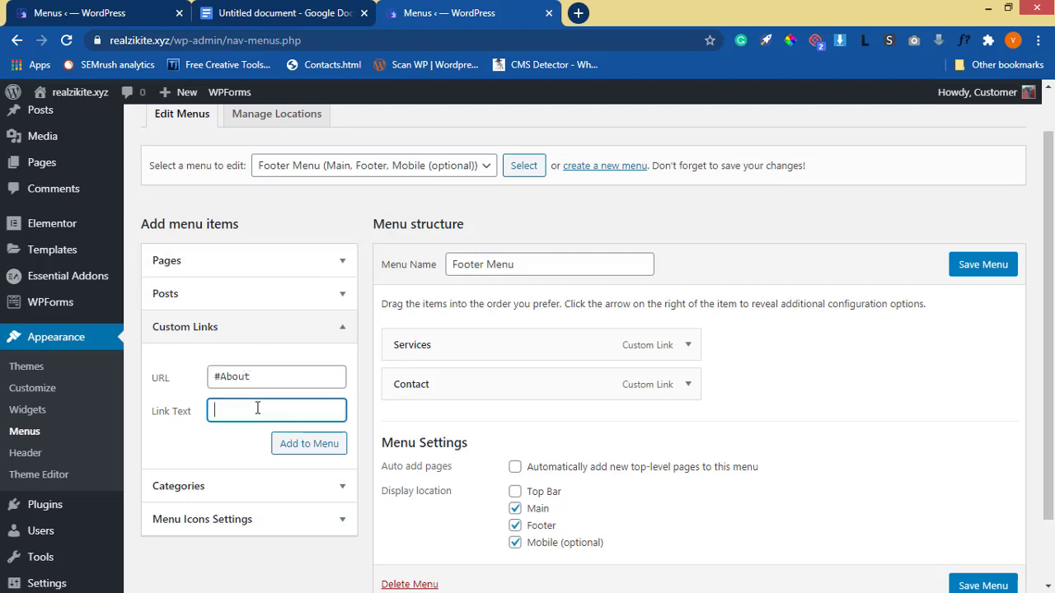
pyautogui.write('About')
pyautogui.click(306, 456)
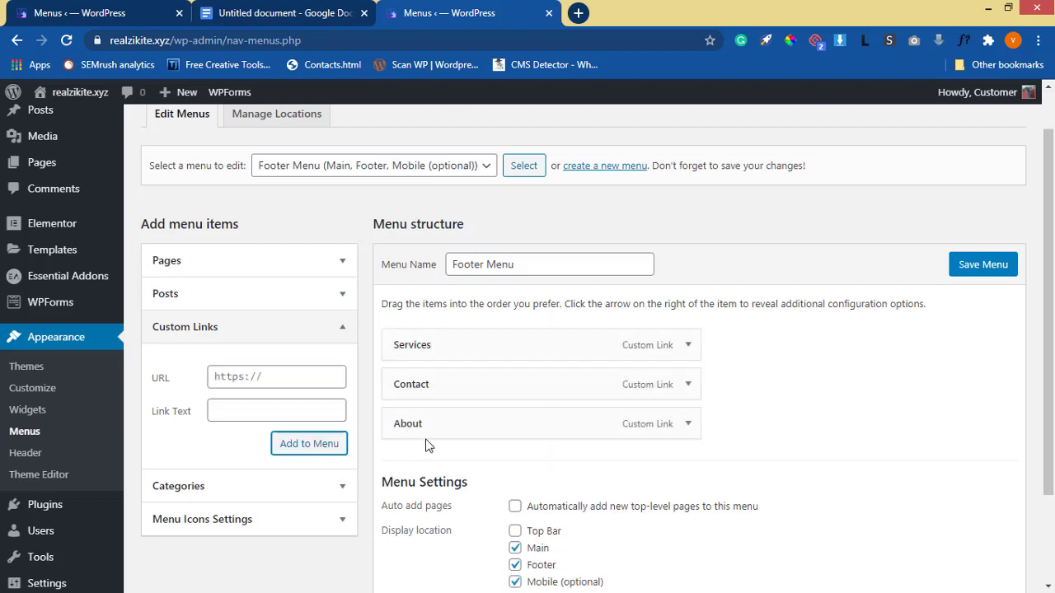
pyautogui.scroll(-3, 619, 360)
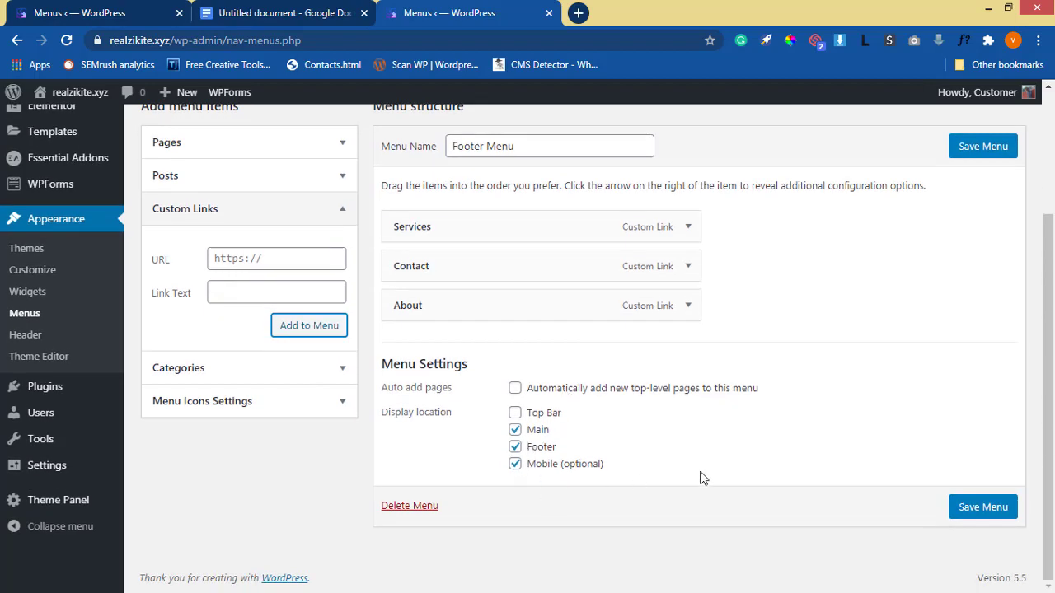
pyautogui.click(975, 518)
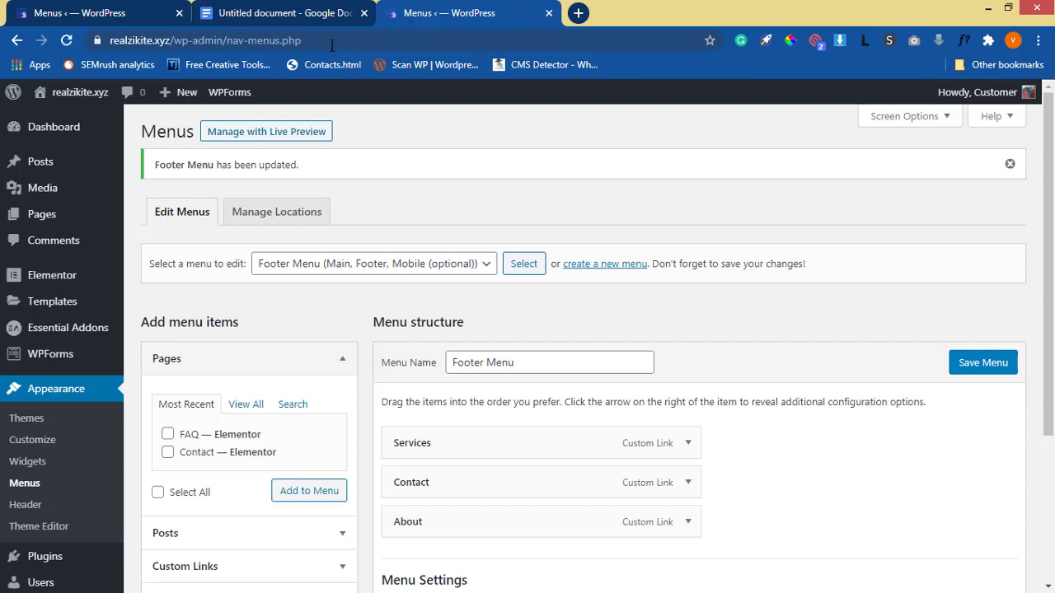
# Load realzikite.xyz in a new browser tab to check the header navigation, and return to the first Menus browser tab.
pyautogui.click(580, 14)
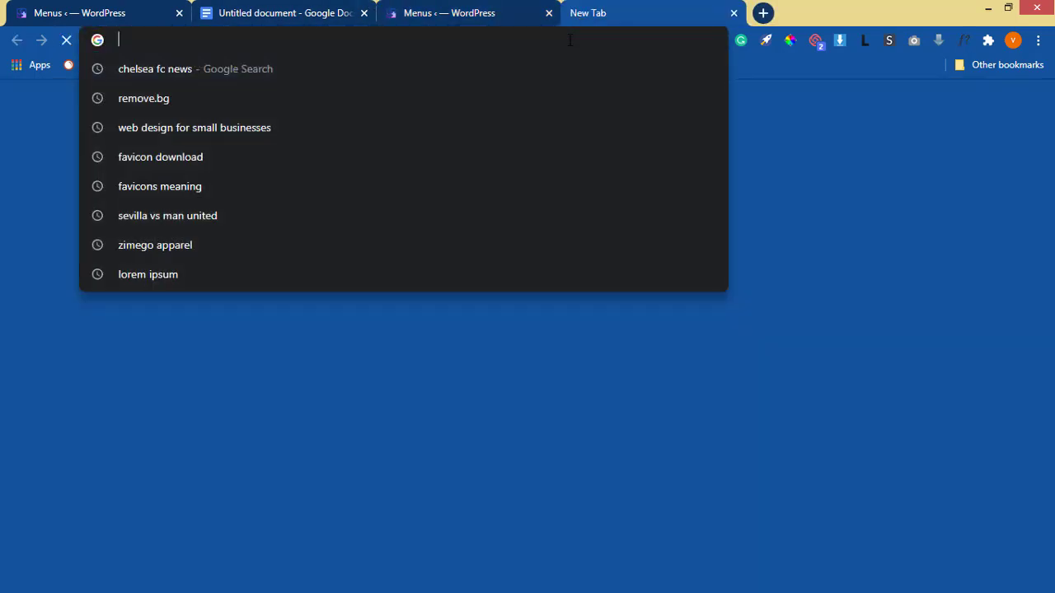
pyautogui.write('rea')
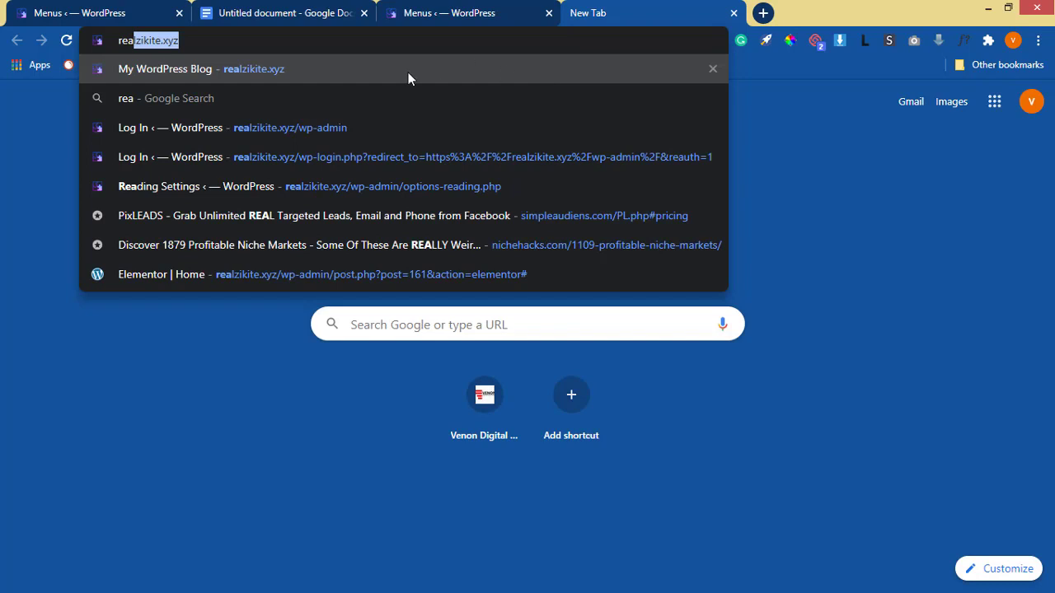
pyautogui.press('Return')
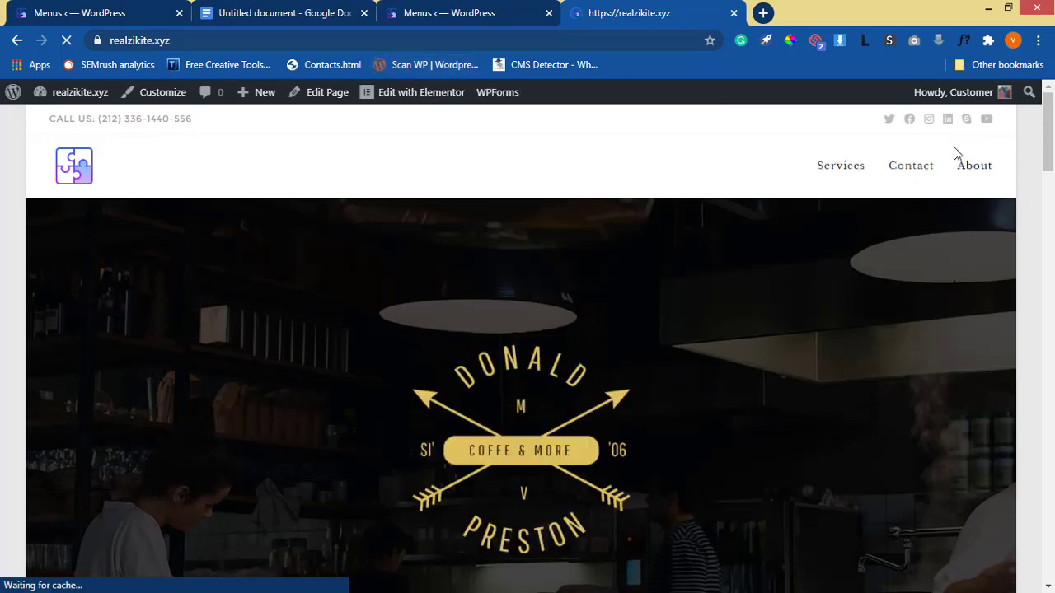
pyautogui.click(104, 21)
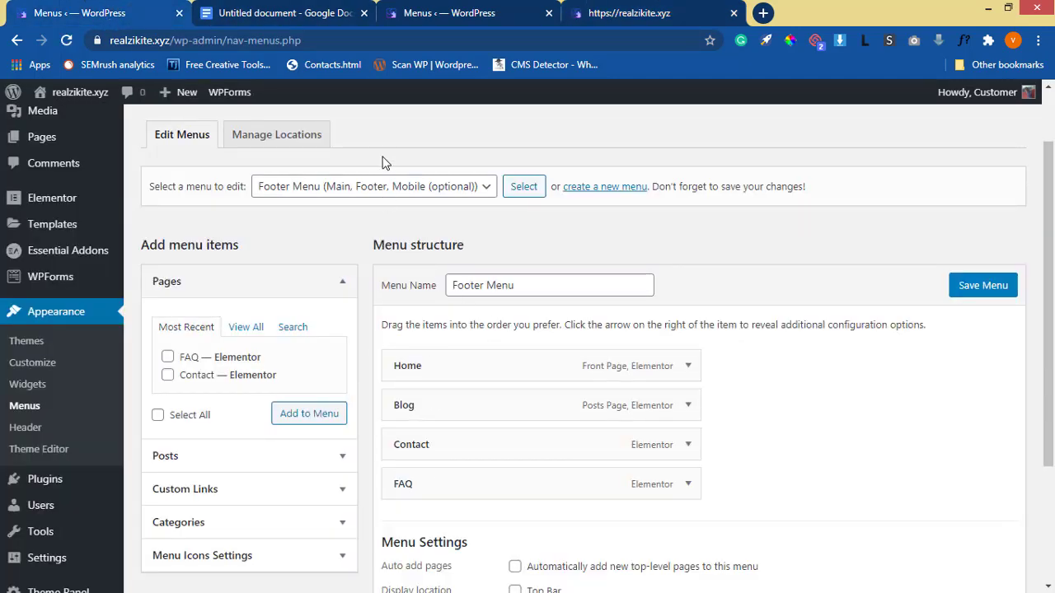
# Close the outdated first Menus browser tab, then move About above Services in the Footer Menu and save it.
pyautogui.click(429, 13)
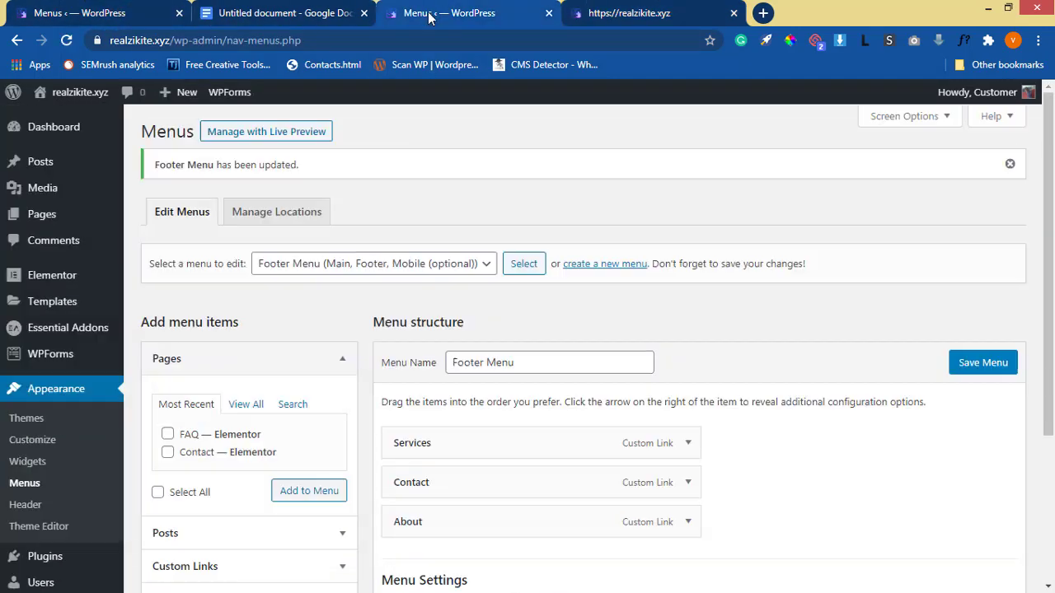
pyautogui.click(179, 13)
pyautogui.scroll(-3, 505, 322)
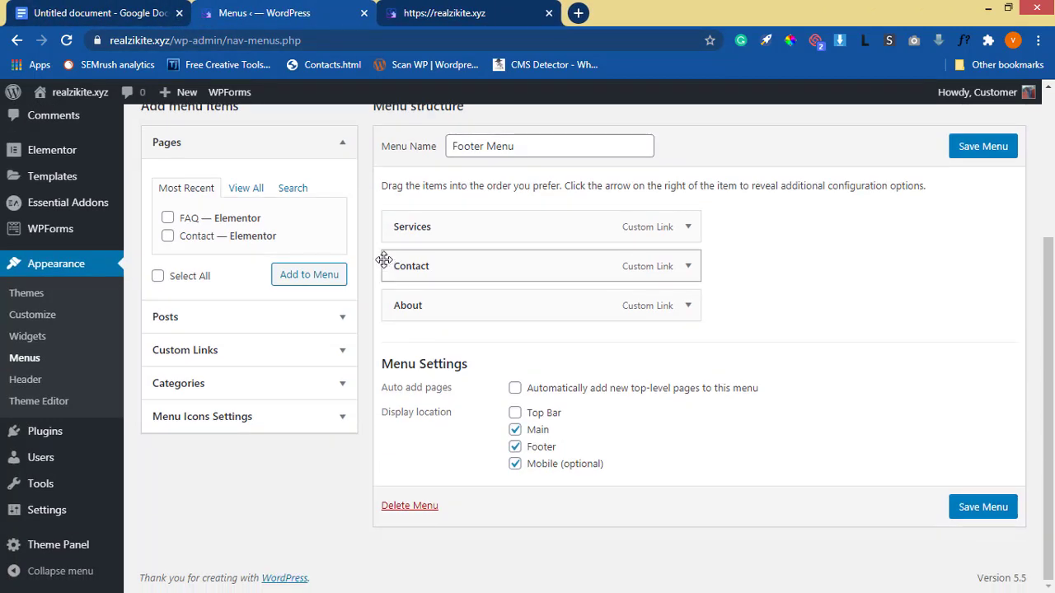
pyautogui.moveTo(443, 311); pyautogui.dragTo(448, 273)
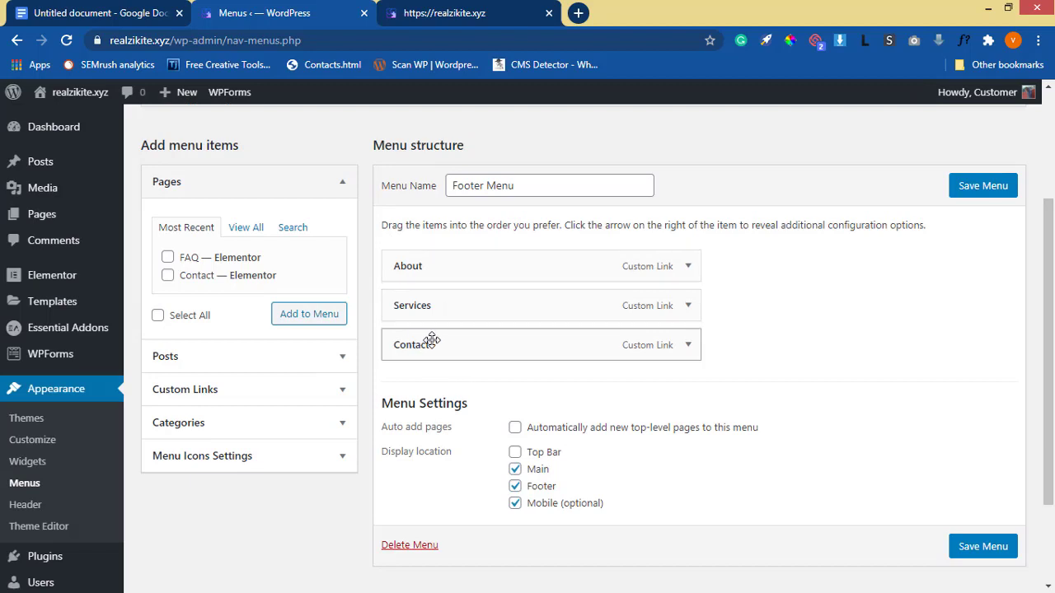
pyautogui.moveTo(1047, 553)
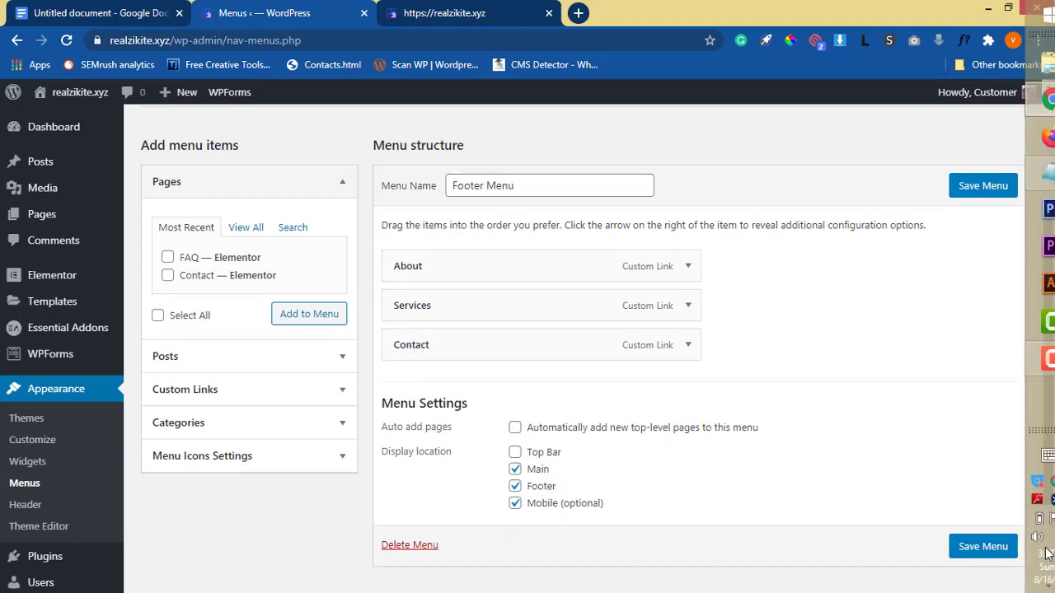
pyautogui.click(973, 548)
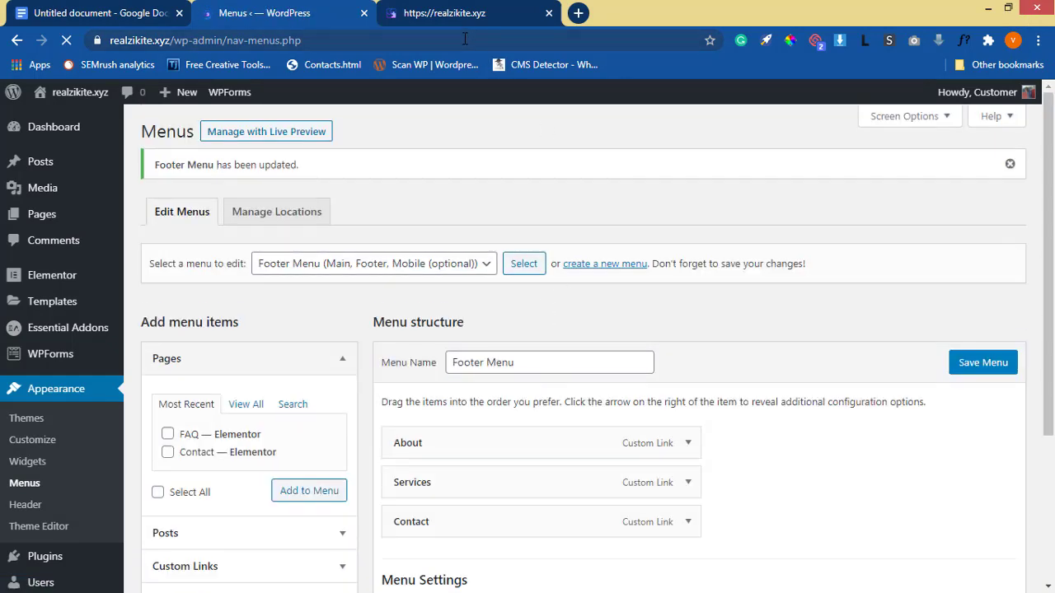
# Reload realzikite.xyz in its browser tab and look over the header navigation and the page sections.
pyautogui.click(462, 13)
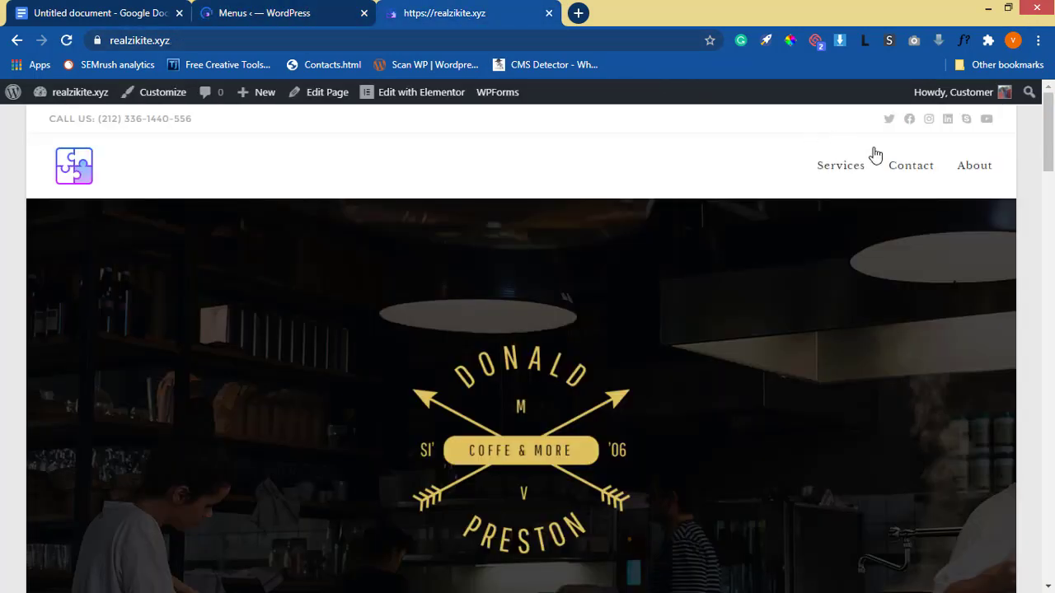
pyautogui.click(69, 43)
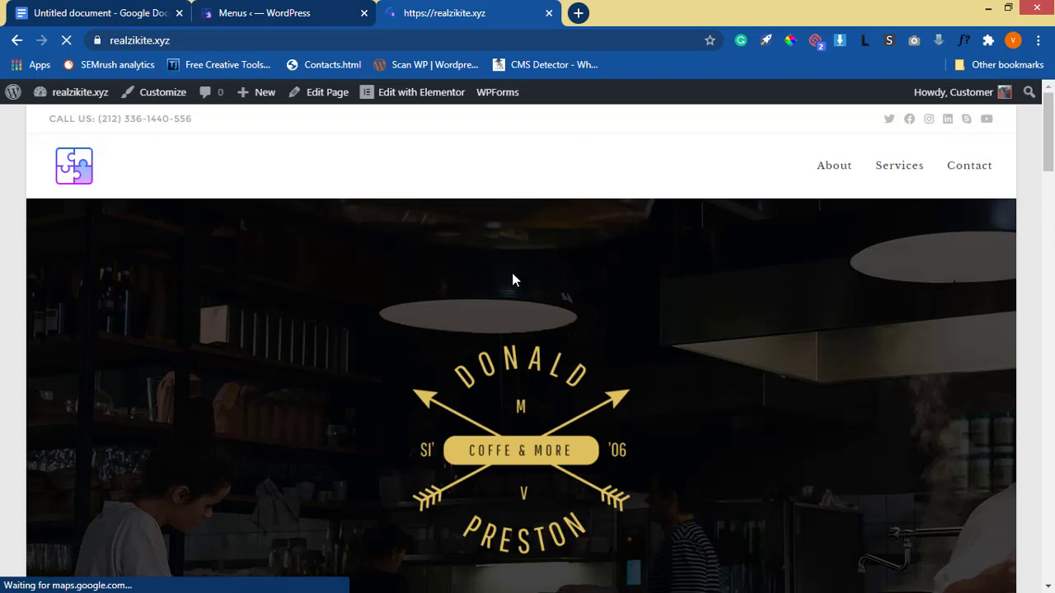
pyautogui.scroll(-6, 514, 282)
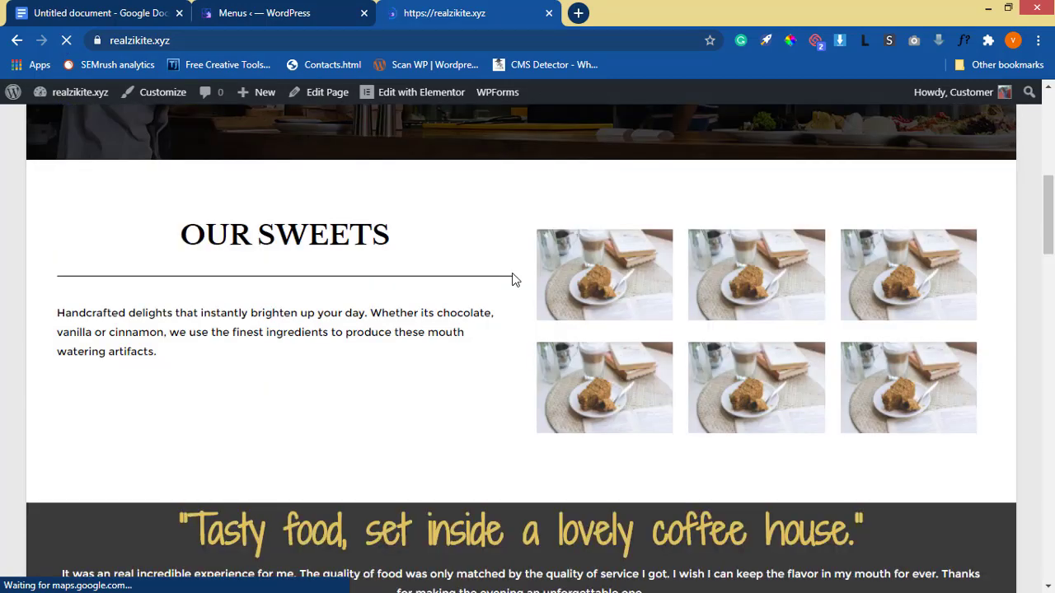
pyautogui.scroll(7, 511, 280)
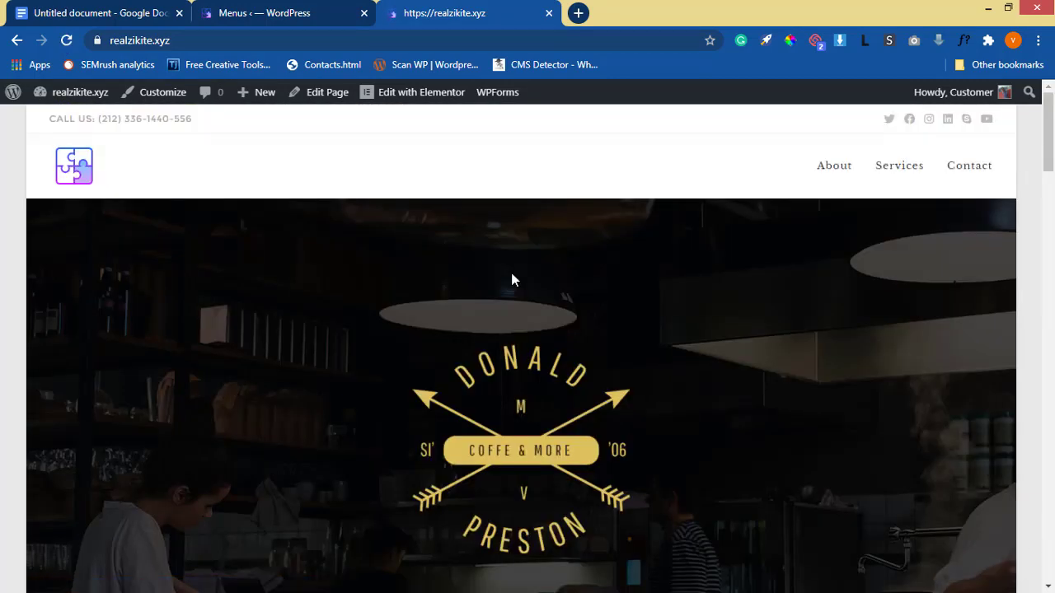
# Test the About, Services and Contact links in the site header and return to the top of the page.
pyautogui.click(833, 171)
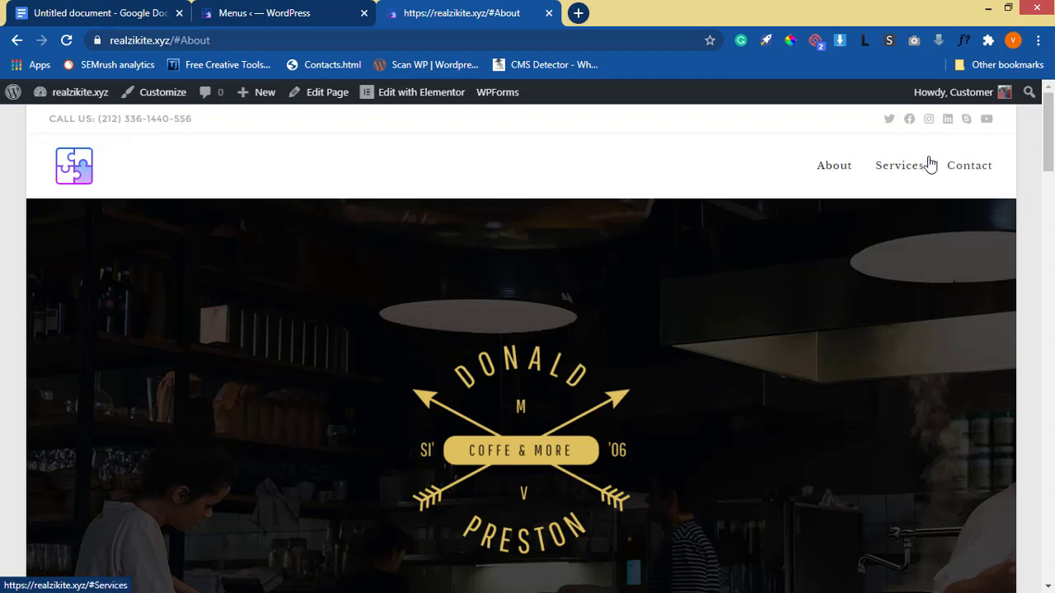
pyautogui.click(909, 178)
pyautogui.click(957, 170)
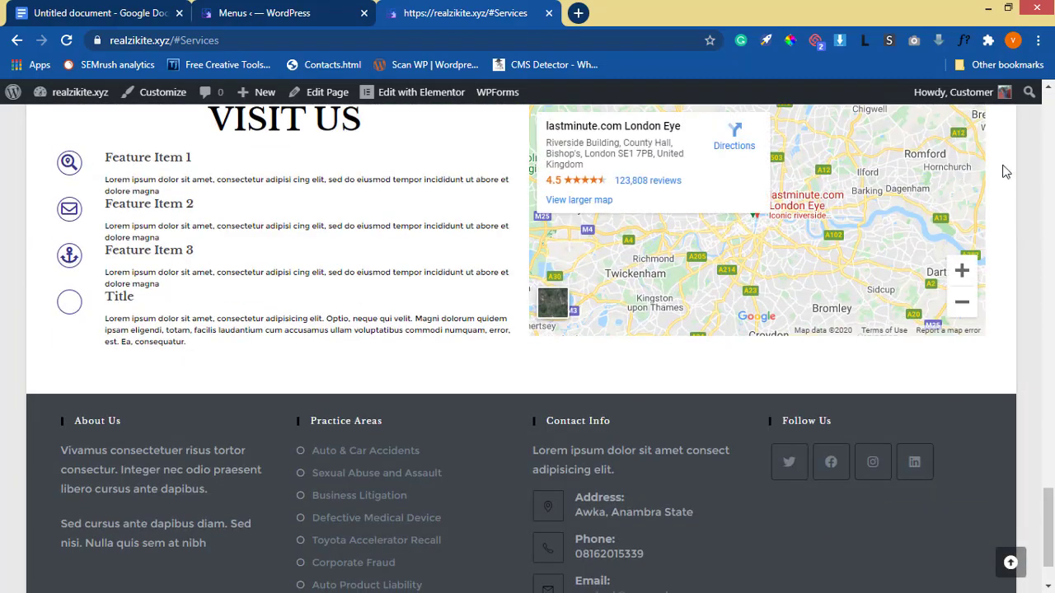
pyautogui.scroll(5, 565, 196)
pyautogui.scroll(15, 561, 196)
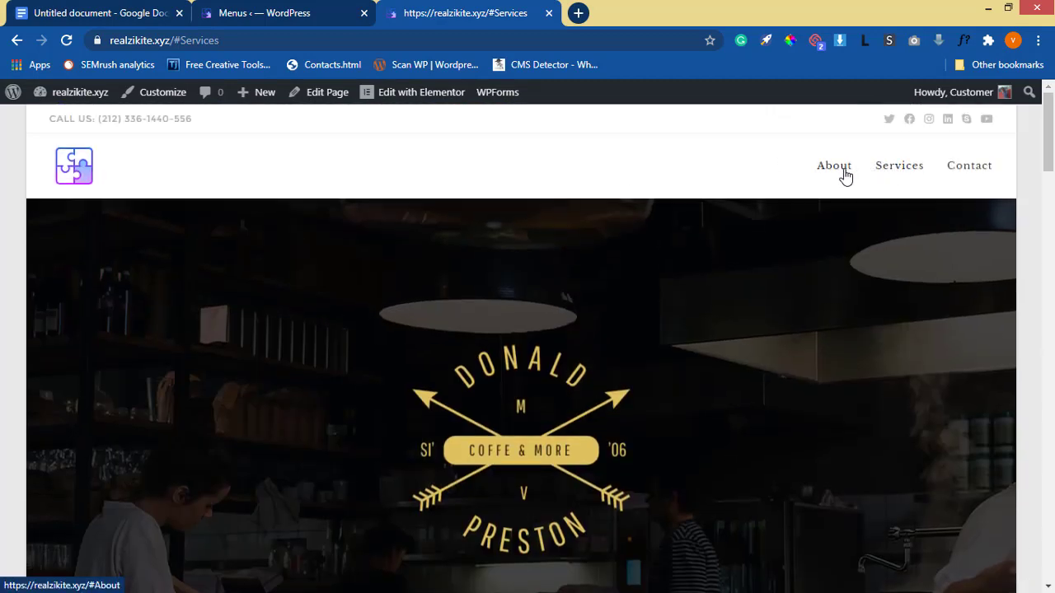
# Return to the Menus browser tab, change the URL of the Services item to #Service and save the Footer Menu.
pyautogui.click(257, 15)
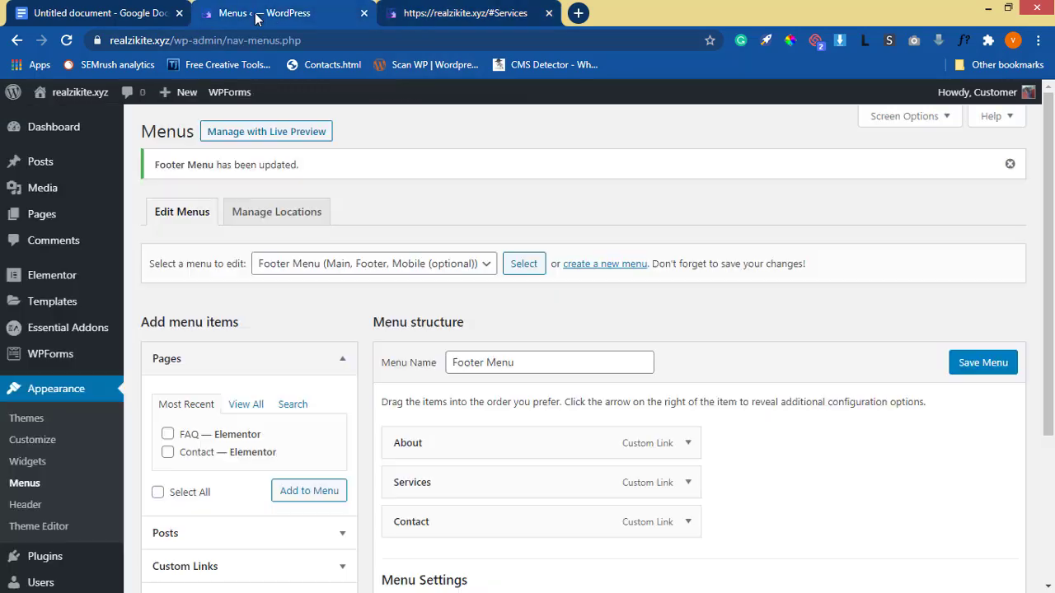
pyautogui.scroll(-2, 409, 250)
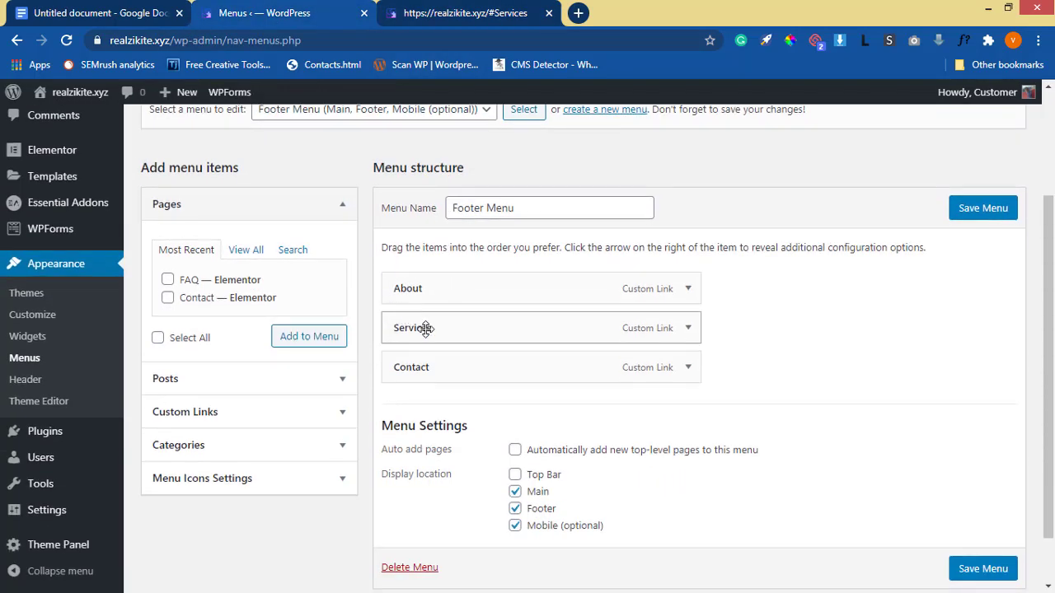
pyautogui.click(687, 330)
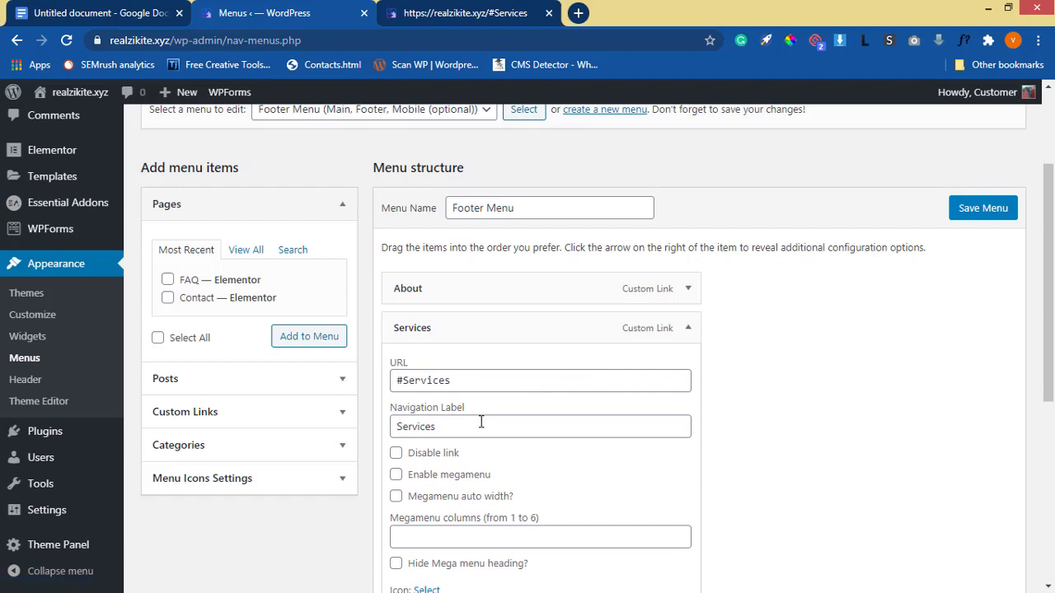
pyautogui.click(454, 380)
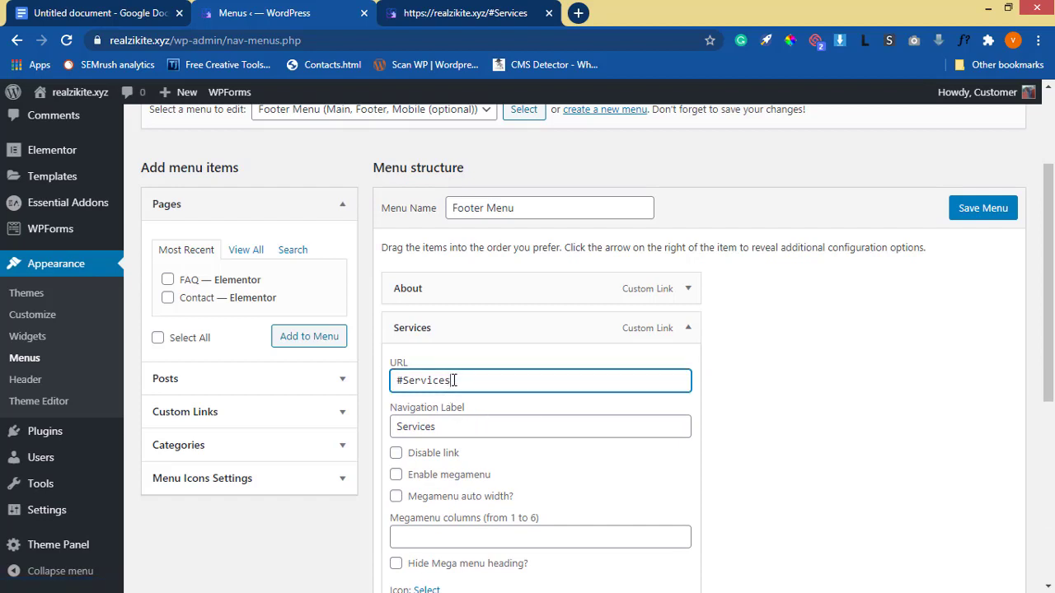
pyautogui.press('BackSpace')
pyautogui.scroll(-4, 483, 405)
pyautogui.scroll(-1, 614, 444)
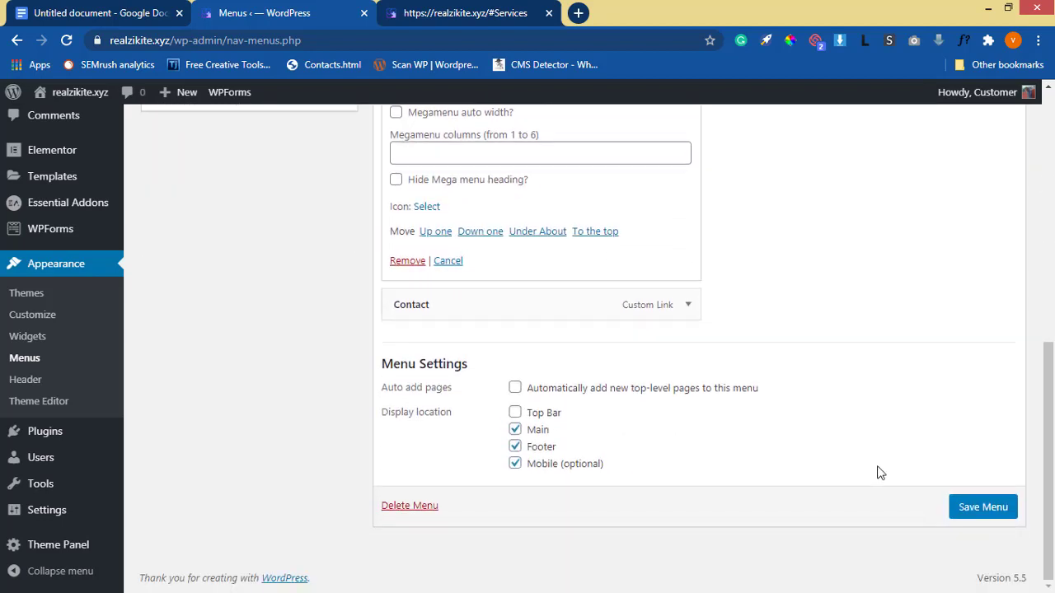
pyautogui.click(978, 514)
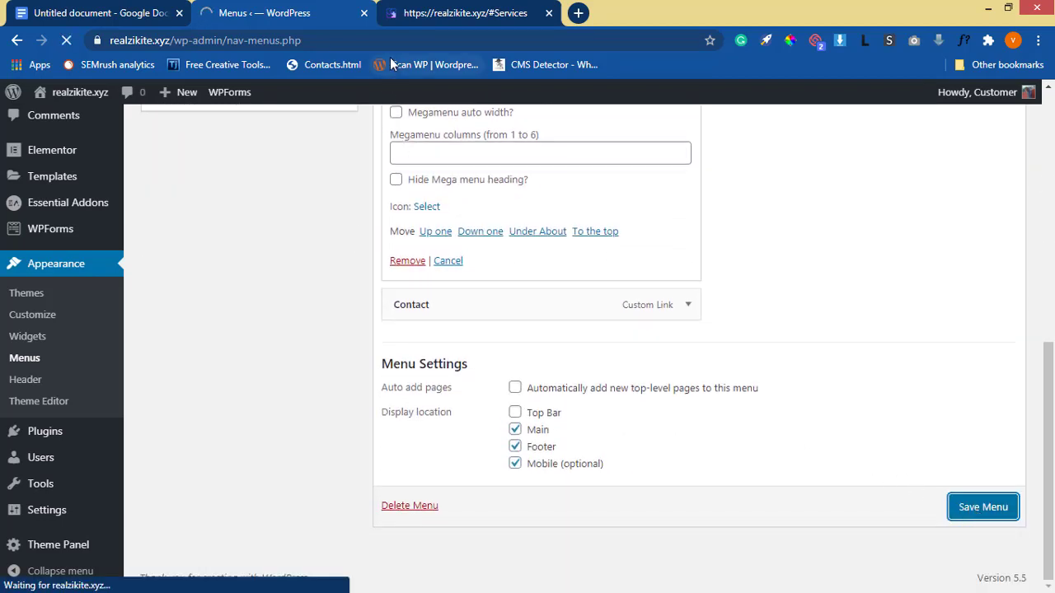
# Reload the realzikite.xyz page, test the Services link in the header and return to the top of the page.
pyautogui.click(421, 15)
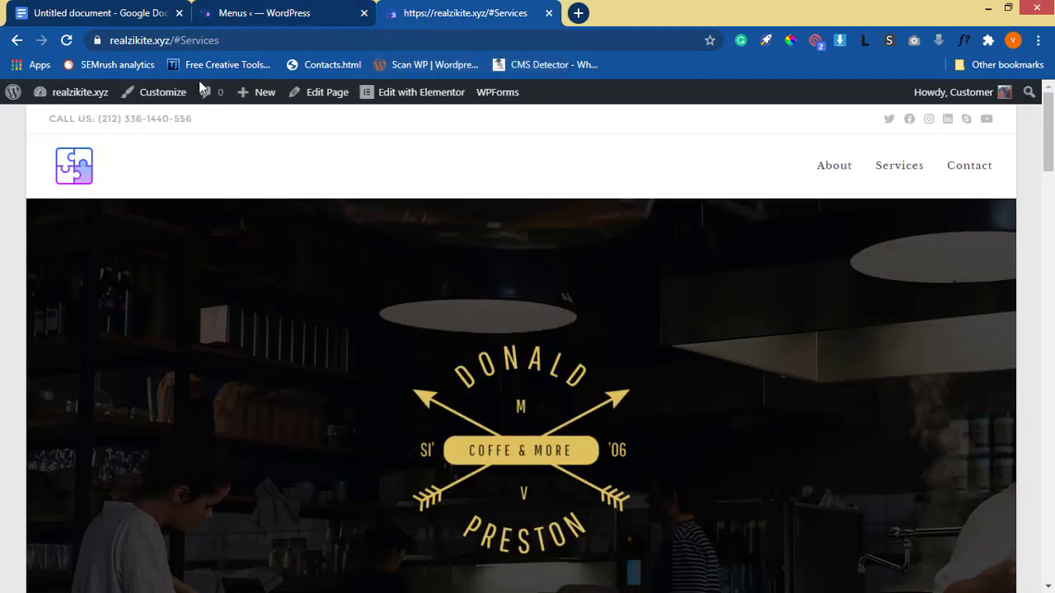
pyautogui.click(67, 41)
pyautogui.click(910, 174)
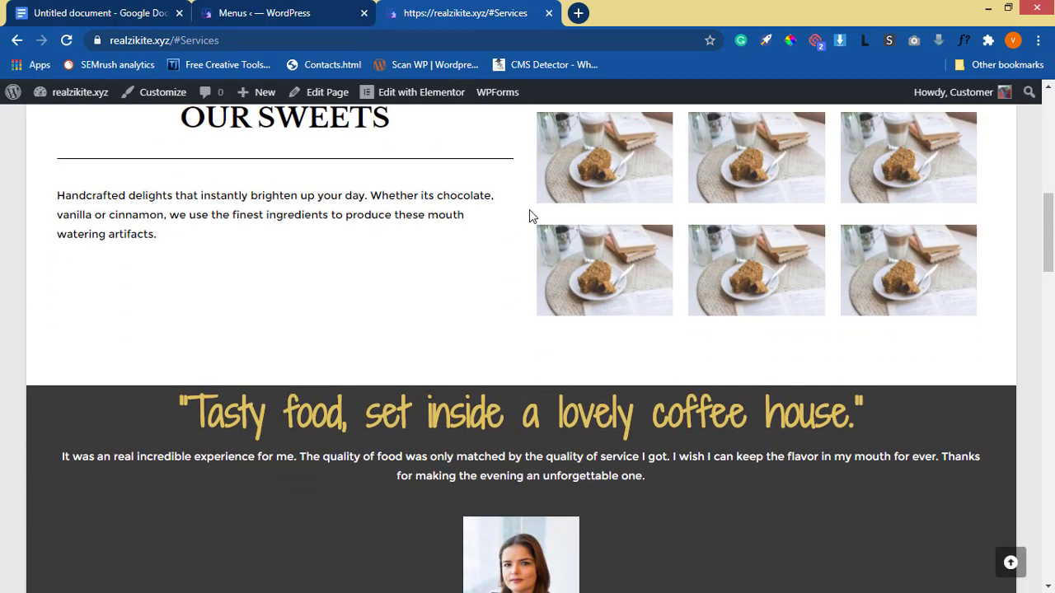
pyautogui.scroll(8, 530, 210)
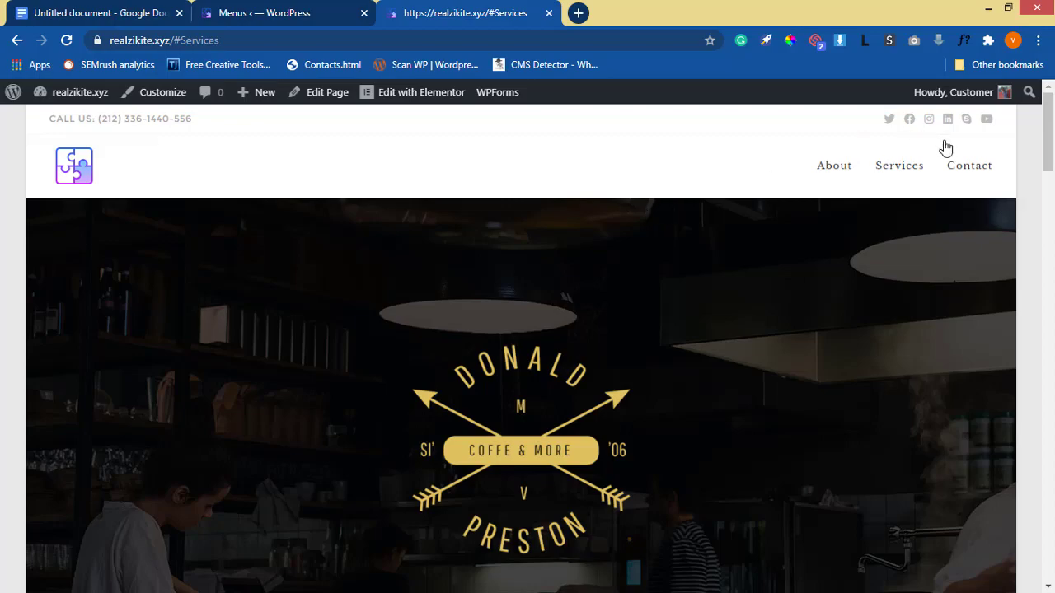
# Test the Contact and Services header links again to check which page section each one scrolls to.
pyautogui.click(966, 165)
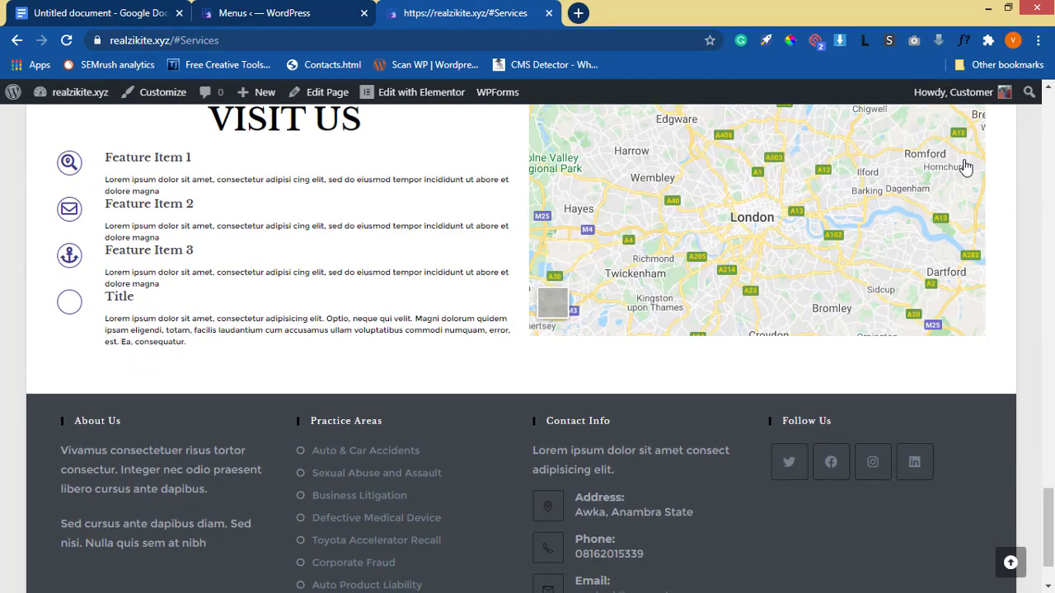
pyautogui.scroll(20, 748, 178)
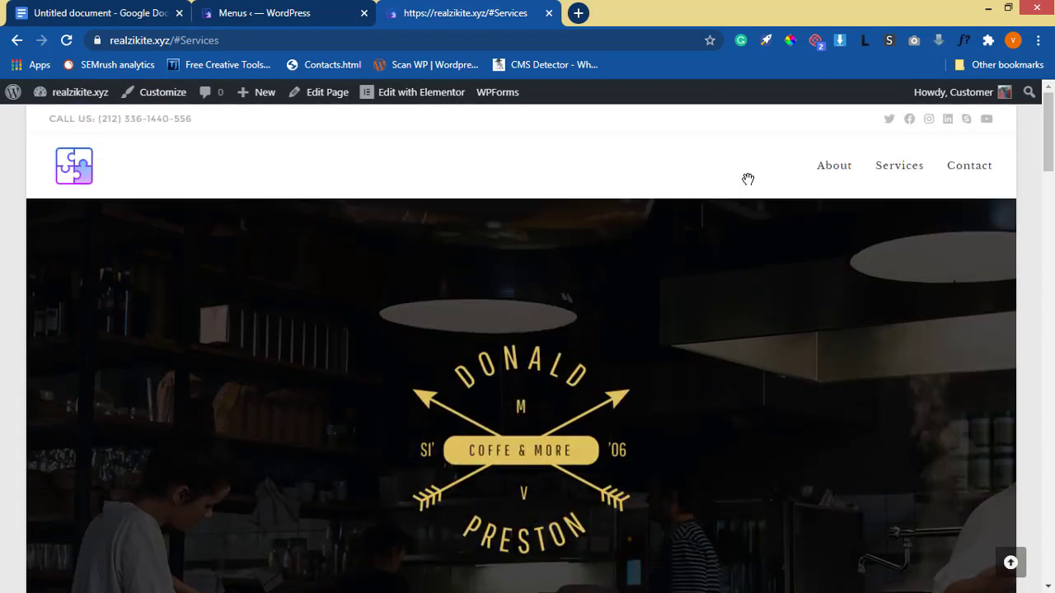
pyautogui.click(894, 169)
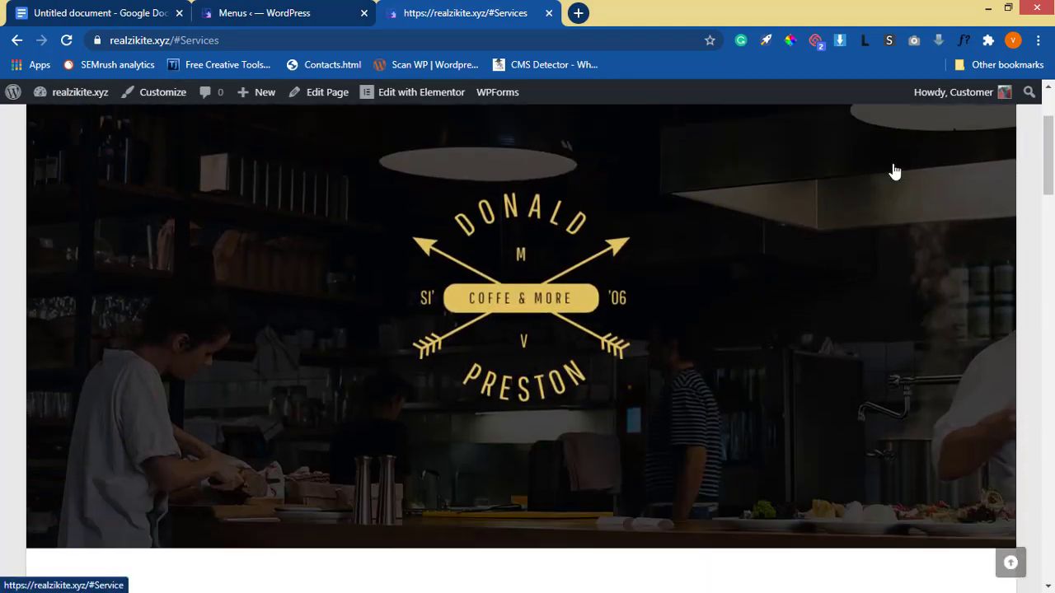
pyautogui.scroll(10, 894, 169)
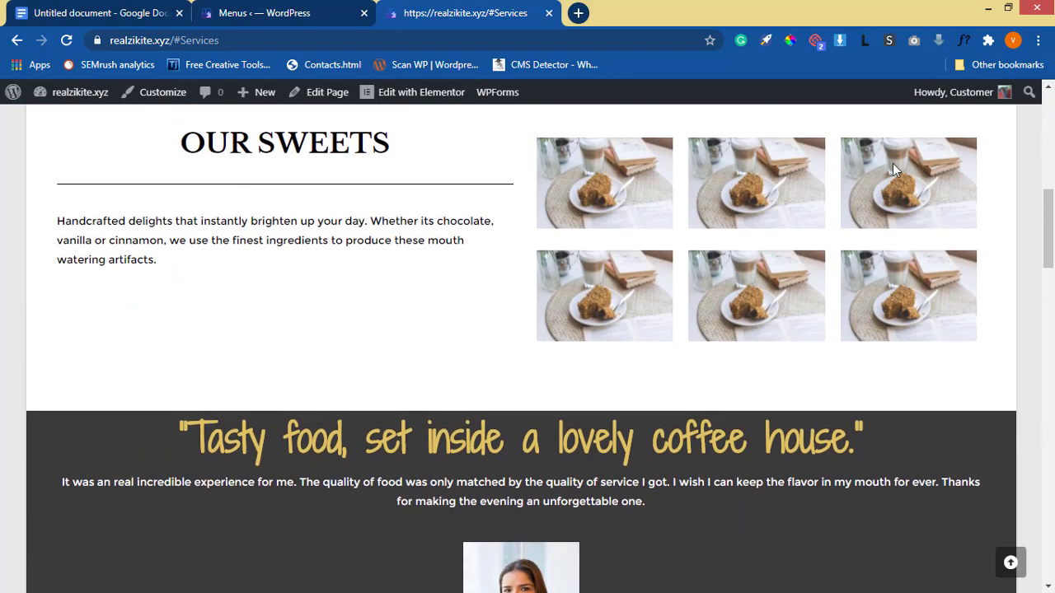
pyautogui.click(991, 172)
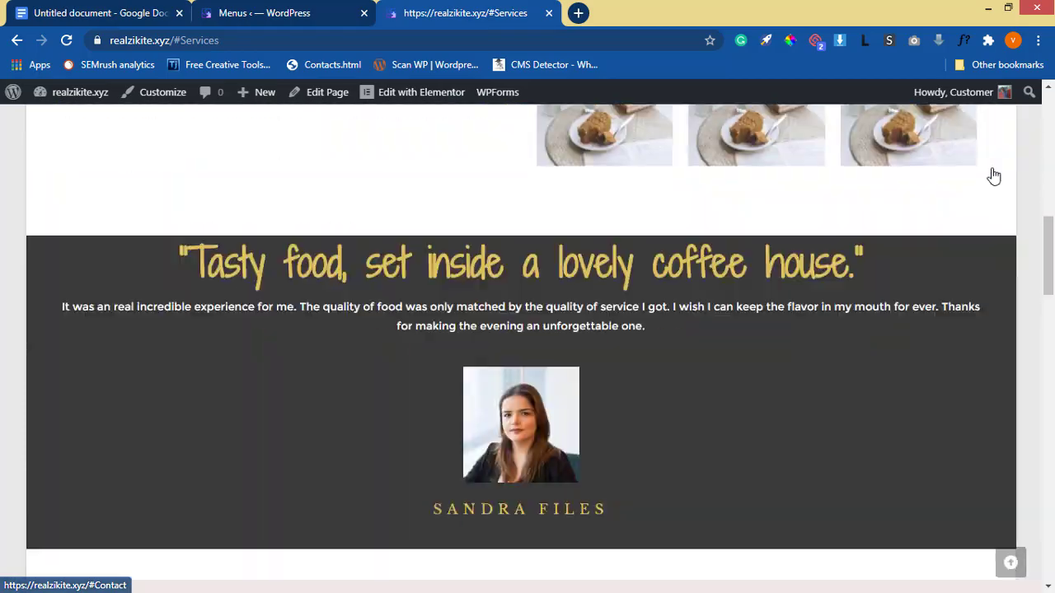
pyautogui.scroll(10, 993, 175)
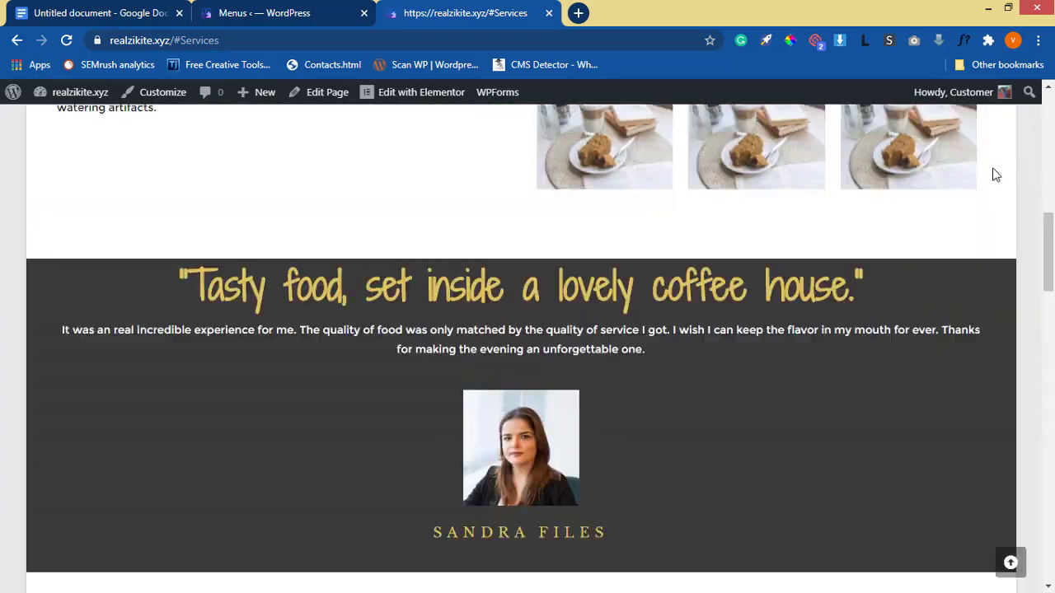